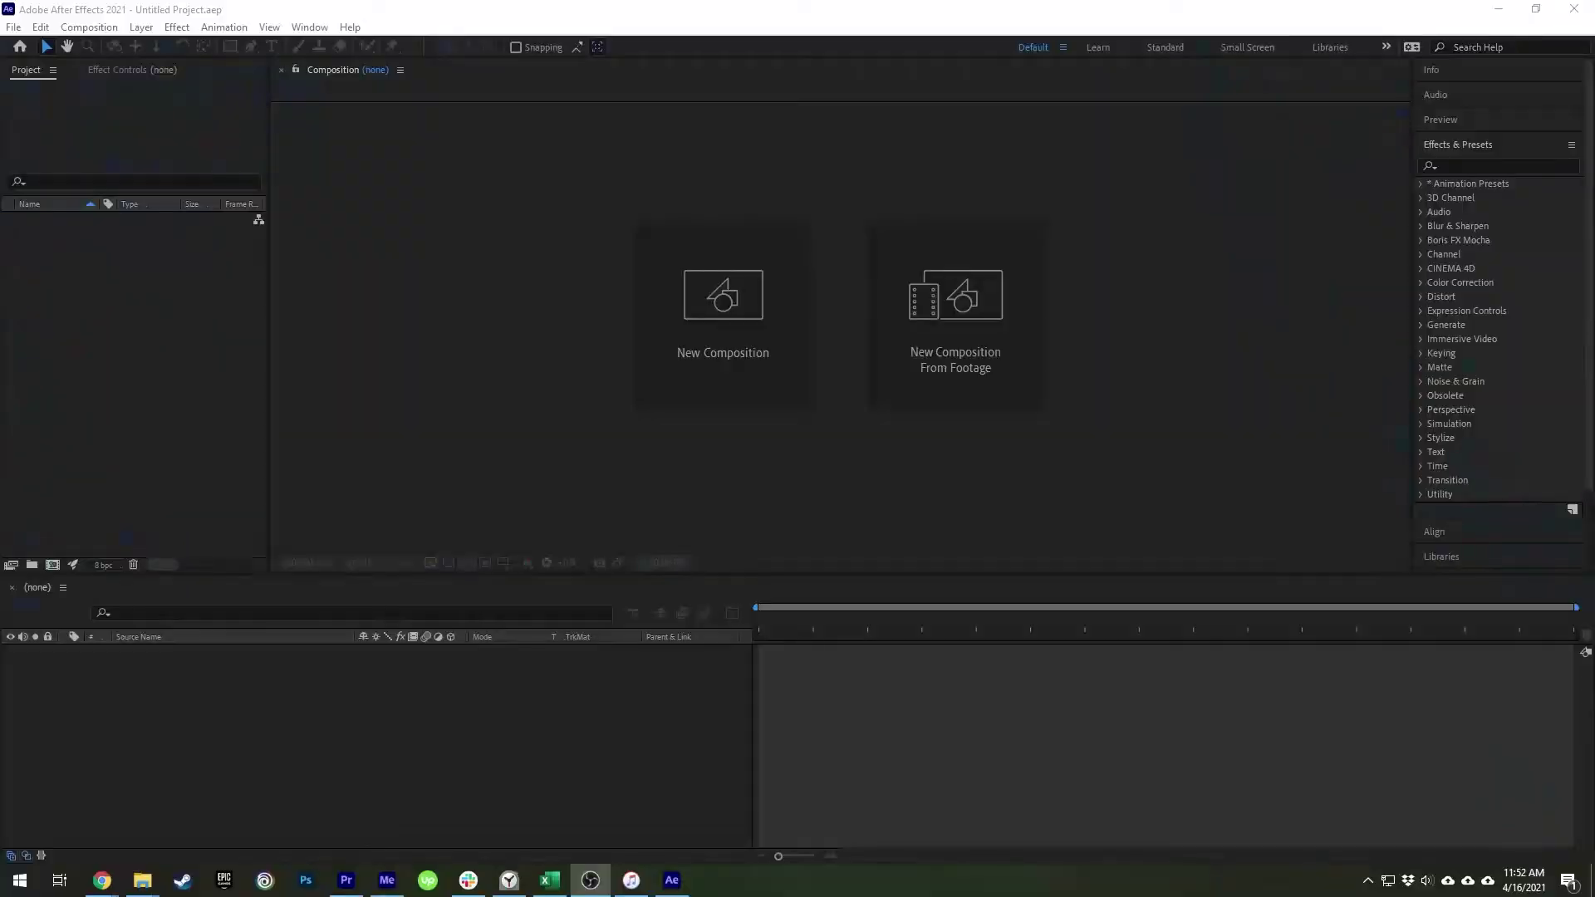
- Import the tall-buildings time-lapse clip and create a composition from it
{"action": "left_click_drag", "start_coordinate": [249, 199], "coordinate": [173, 306]}
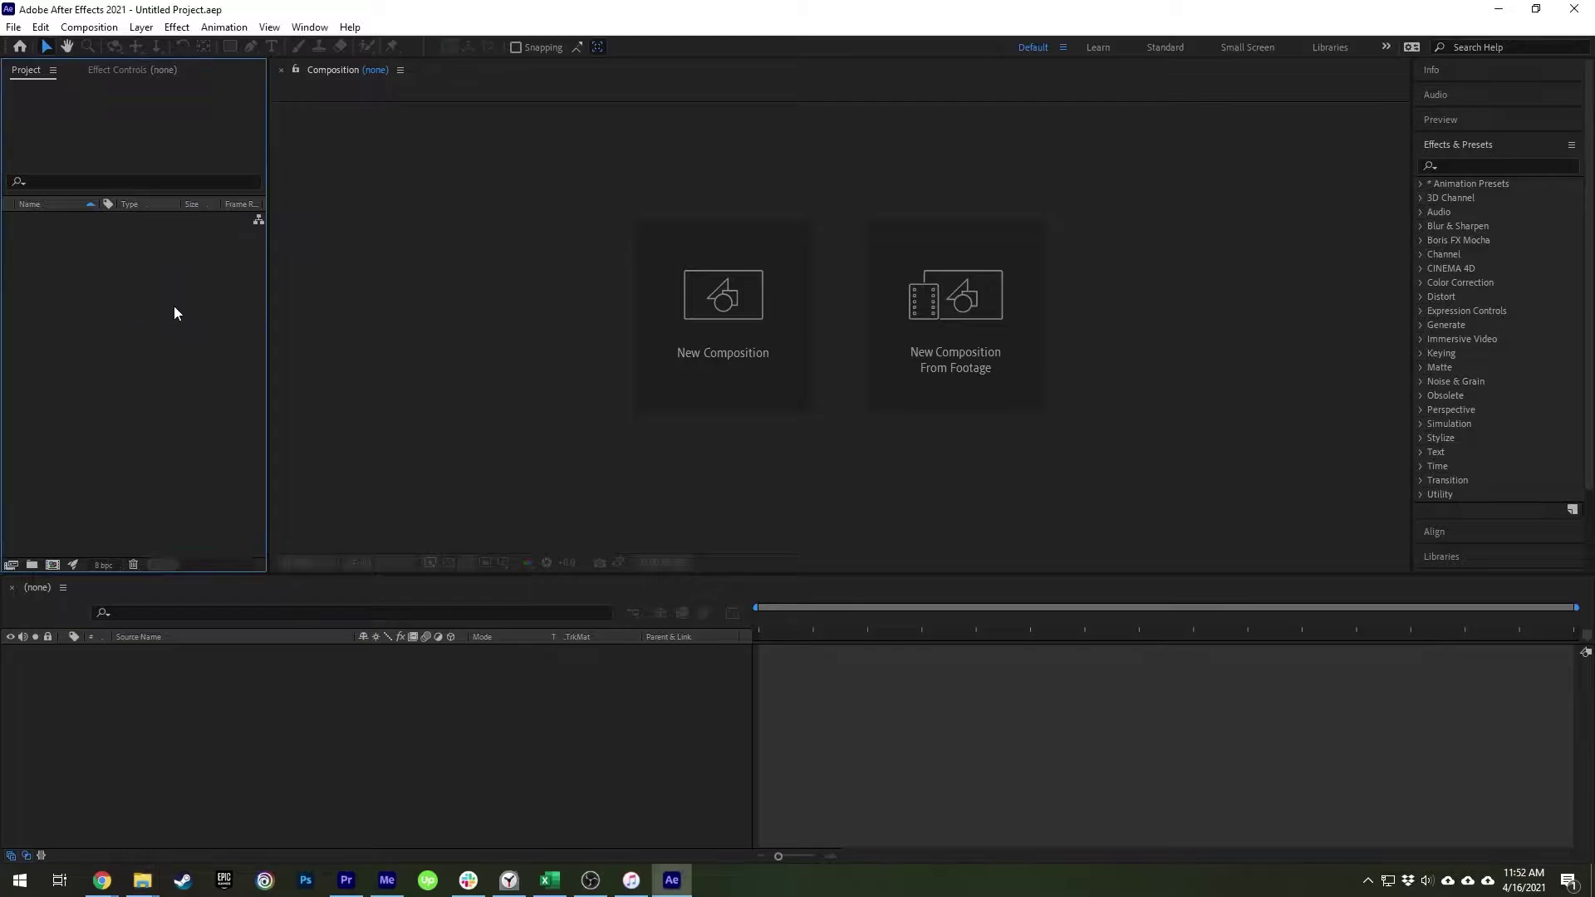
{"action": "left_click_drag", "start_coordinate": [62, 220], "coordinate": [736, 342]}
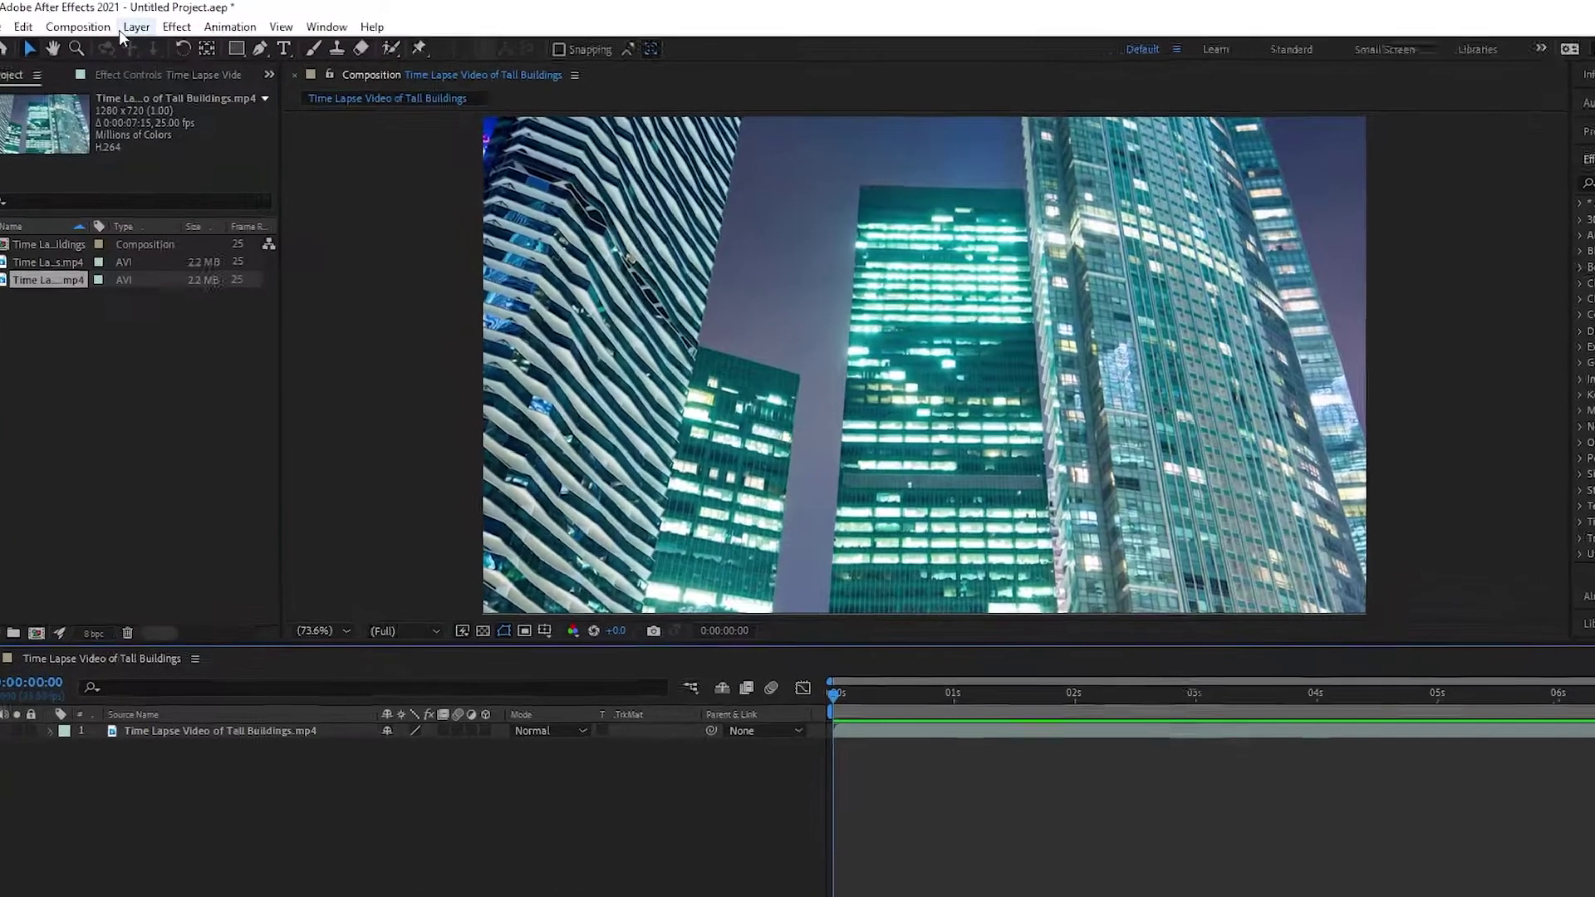
- Add a new dark gray solid layer above the building footage
{"action": "left_click", "coordinate": [141, 27]}
{"action": "mouse_move", "coordinate": [171, 40]}
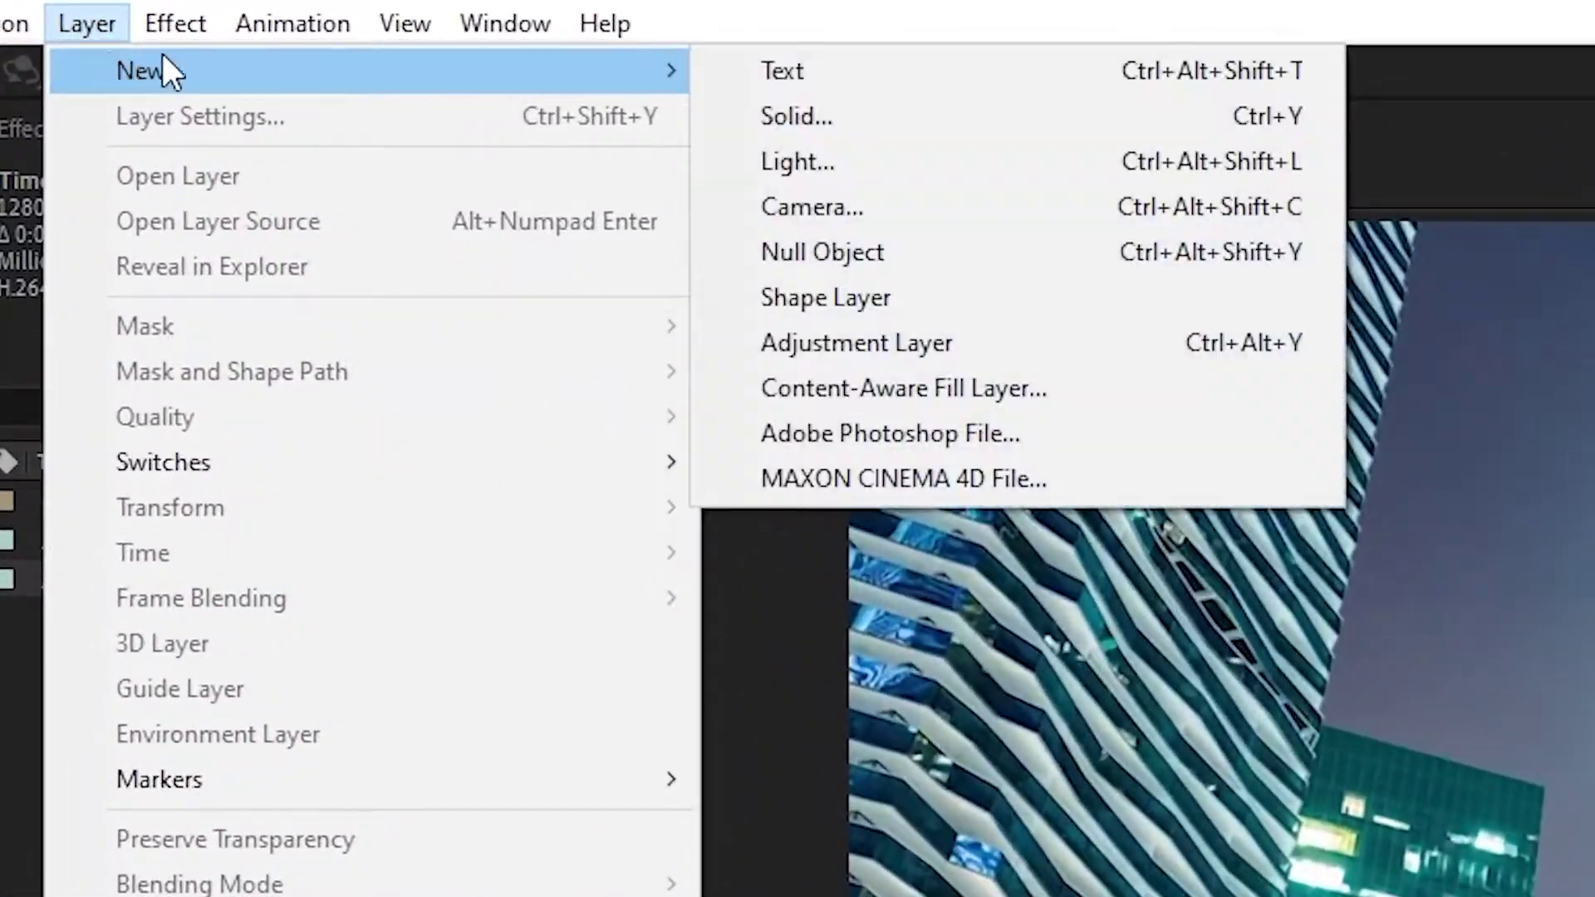
{"action": "left_click", "coordinate": [852, 115]}
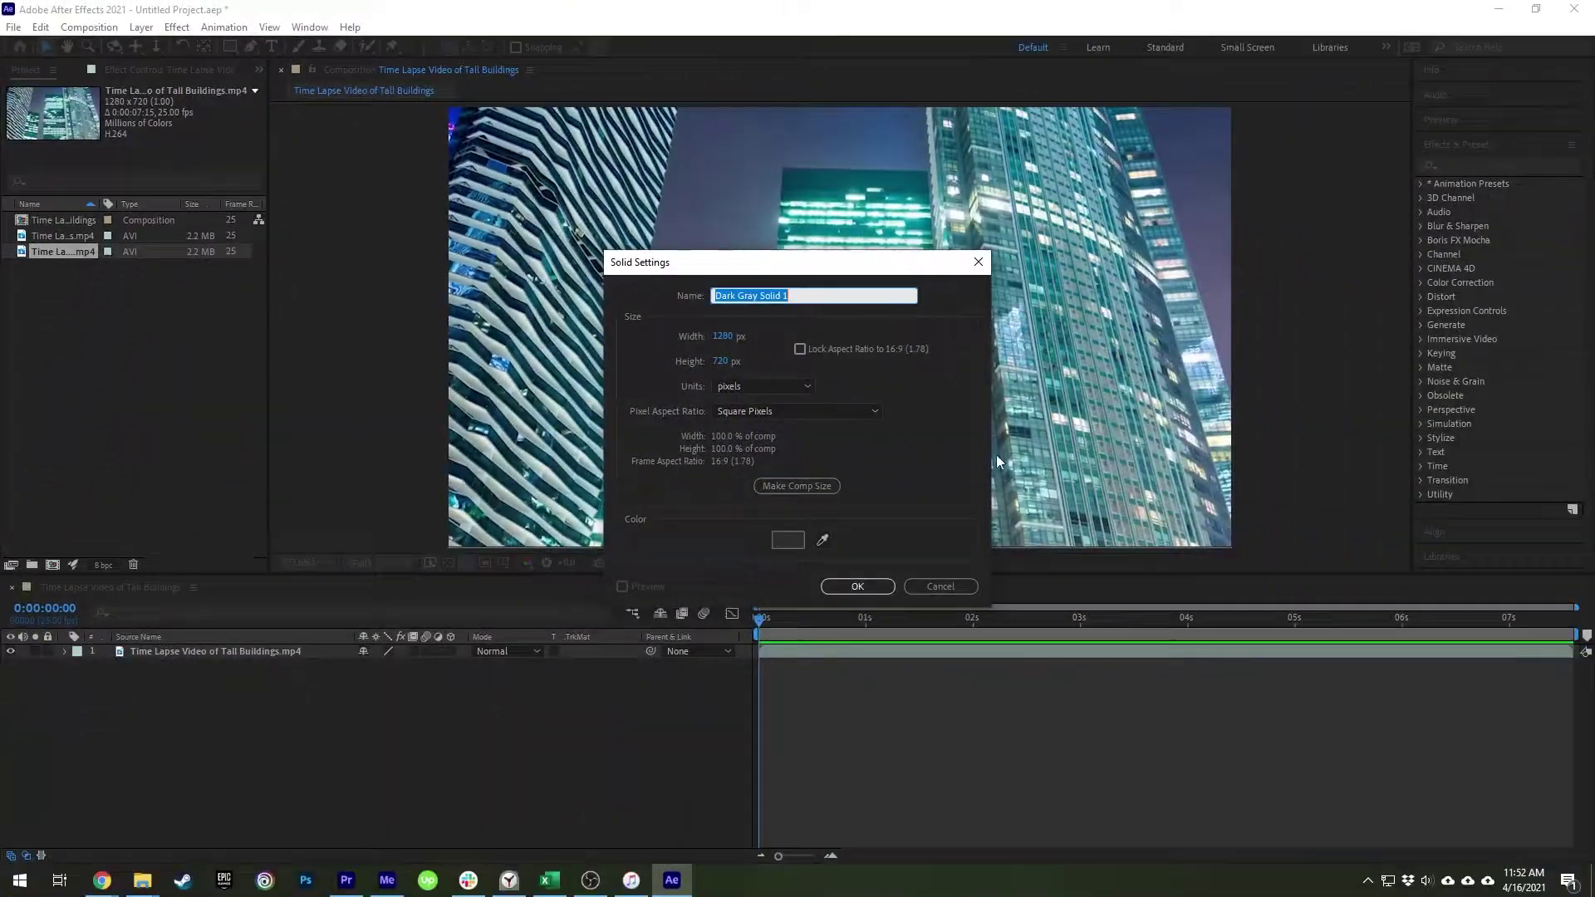
{"action": "left_click", "coordinate": [857, 586]}
- Apply the Fractal Noise effect to the dark gray solid
{"action": "left_click", "coordinate": [1486, 166]}
{"action": "type", "text": "fractal"}
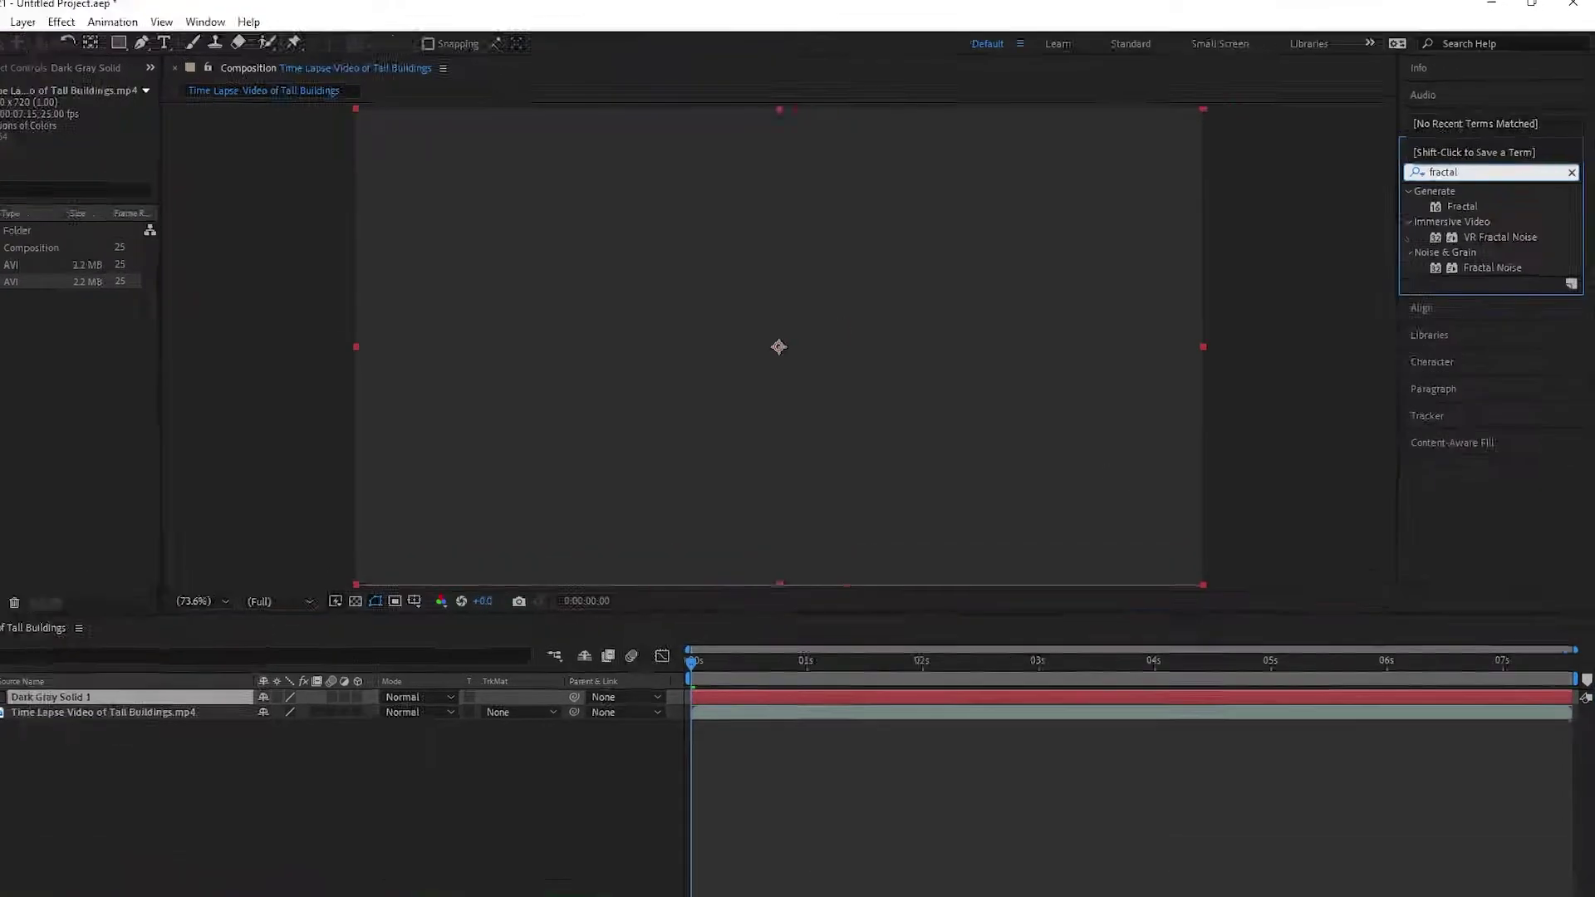
{"action": "left_click", "coordinate": [1499, 255]}
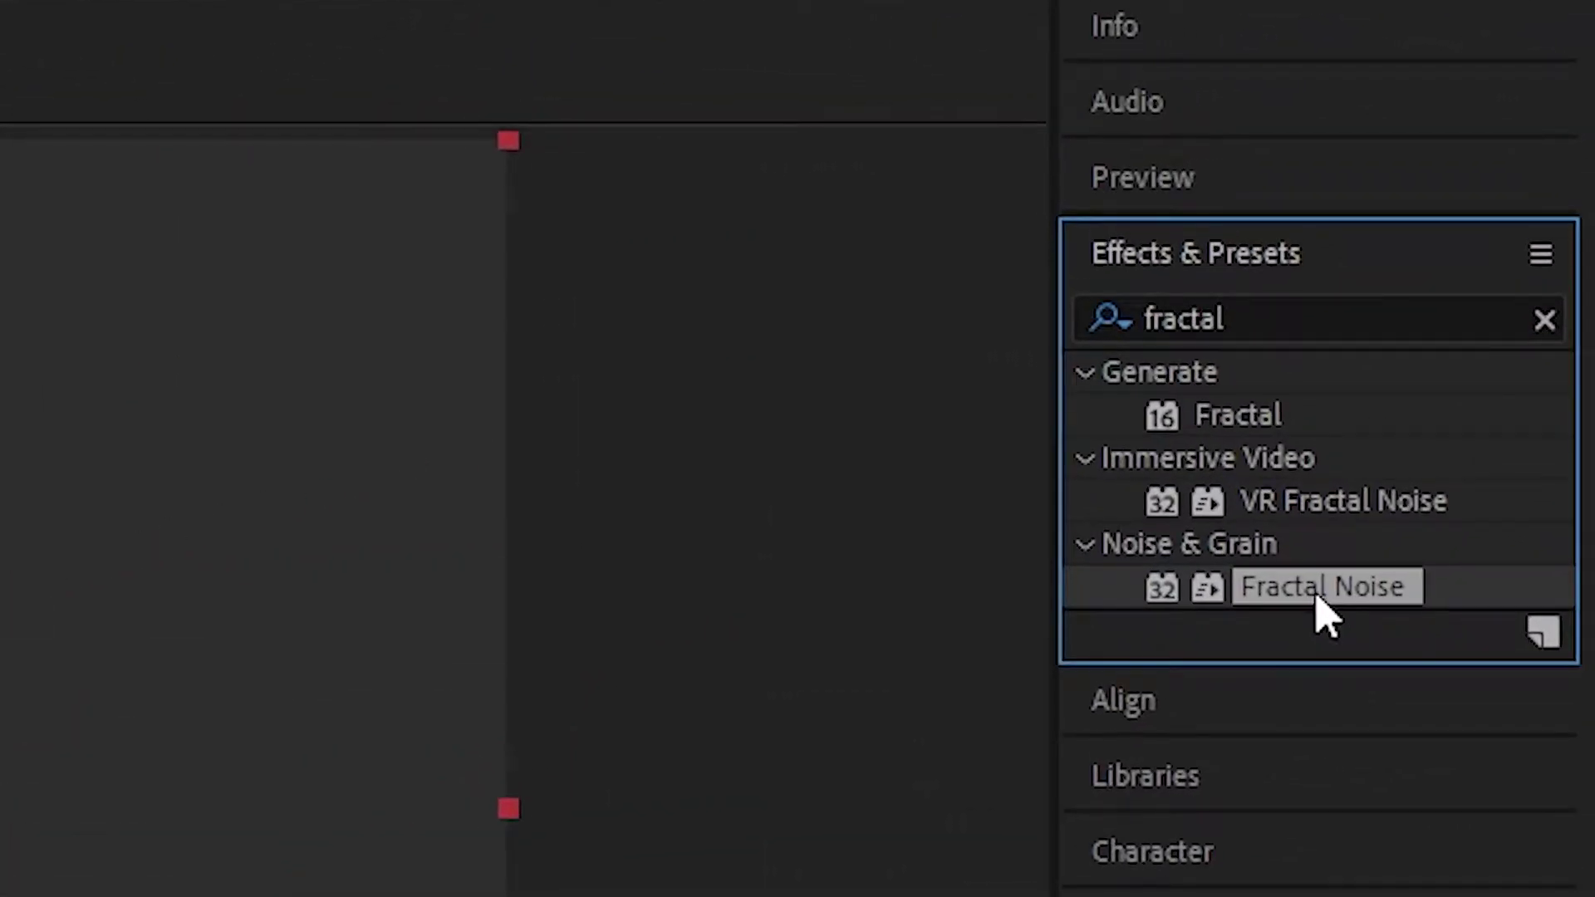
{"action": "left_click_drag", "start_coordinate": [1319, 599], "coordinate": [826, 472]}
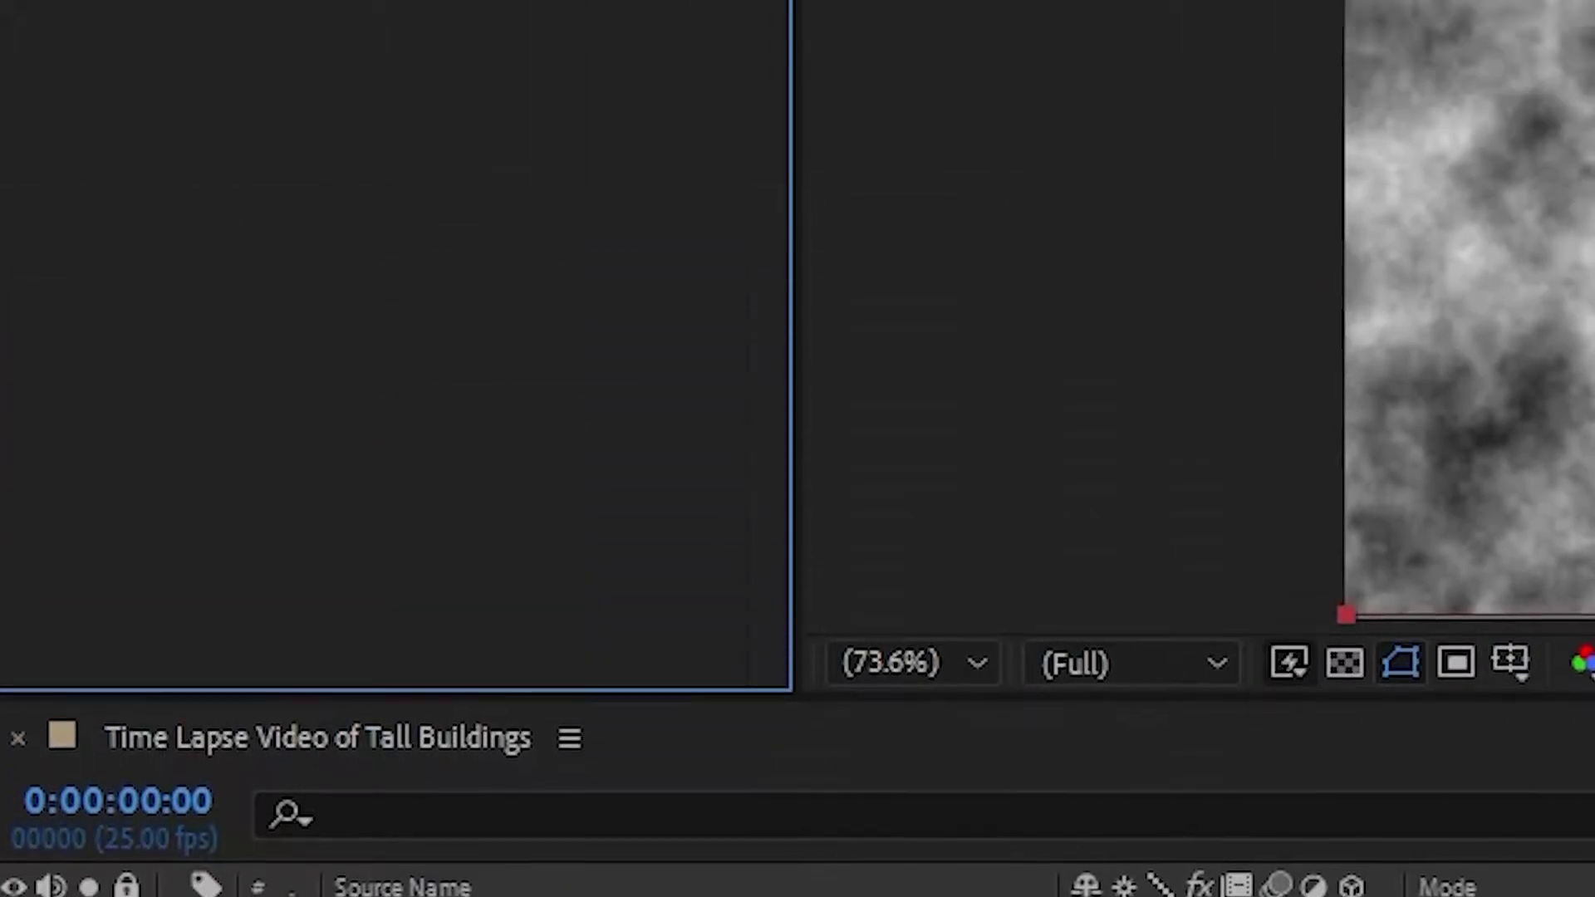
{"action": "left_click", "coordinate": [581, 190]}
- Set Fractal Noise to Block type with Contrast 193 and Brightness -93
{"action": "left_click", "coordinate": [561, 265]}
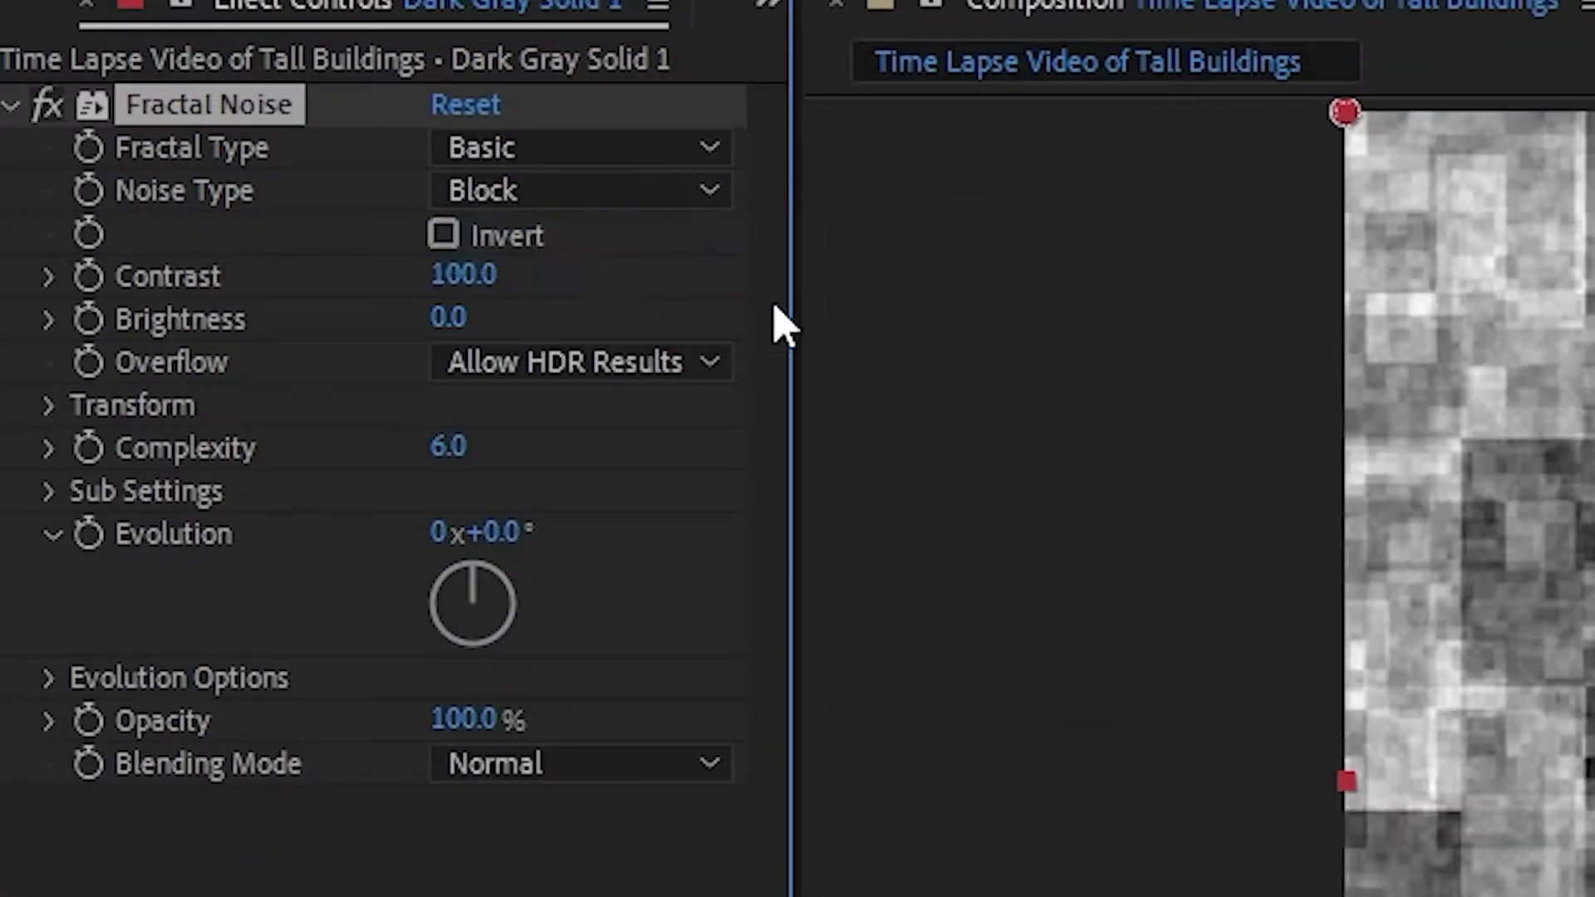
{"action": "left_click_drag", "start_coordinate": [482, 274], "coordinate": [696, 271]}
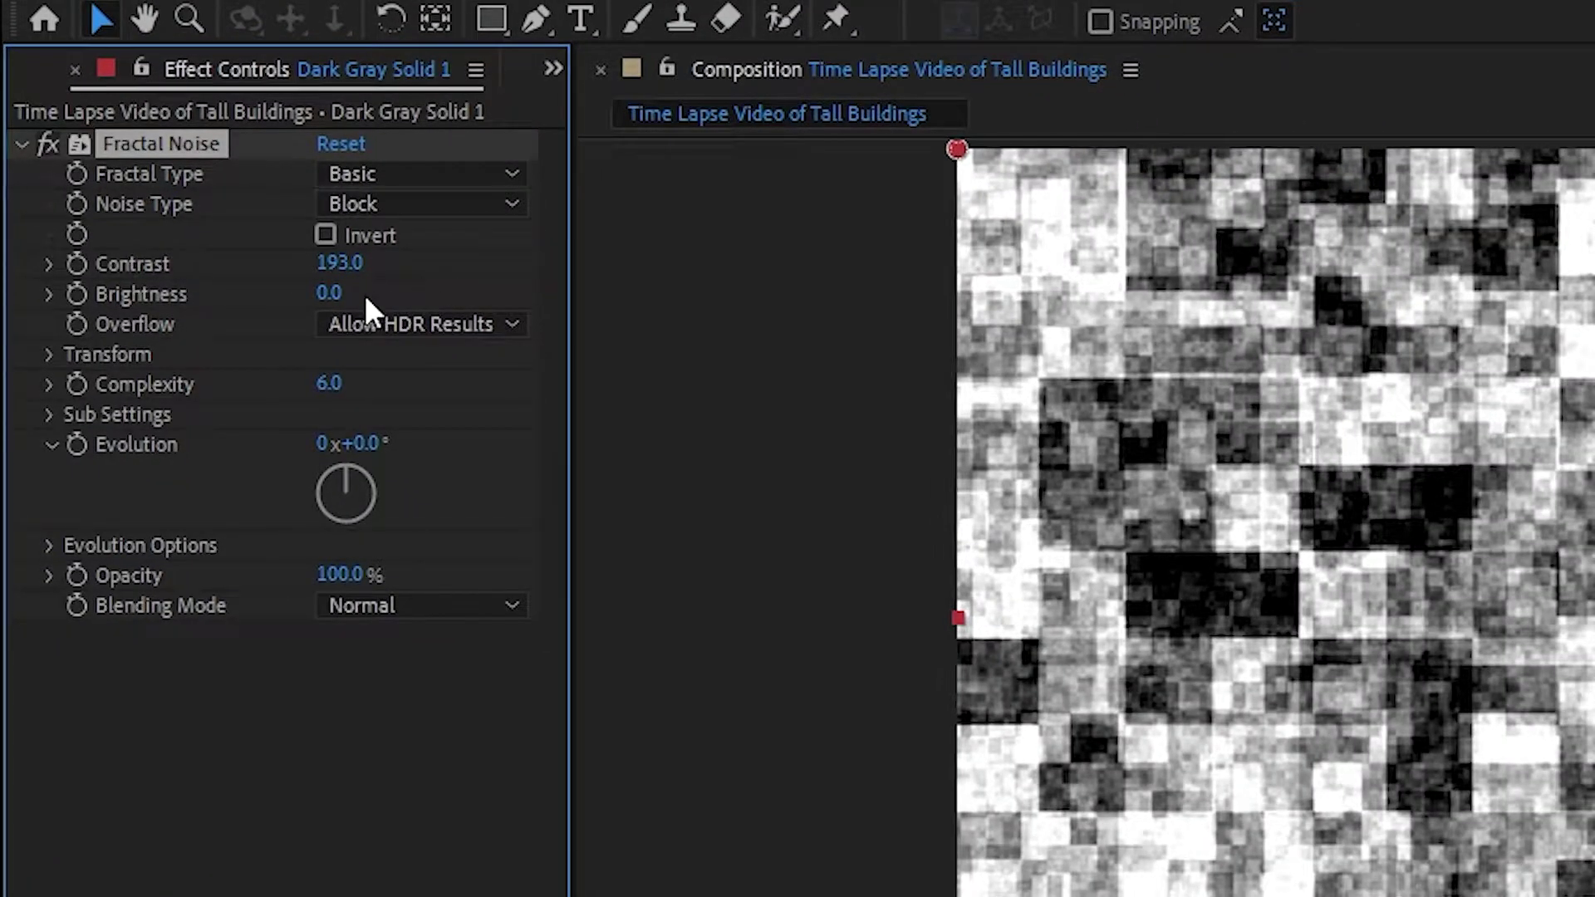
{"action": "left_click_drag", "start_coordinate": [333, 294], "coordinate": [189, 314]}
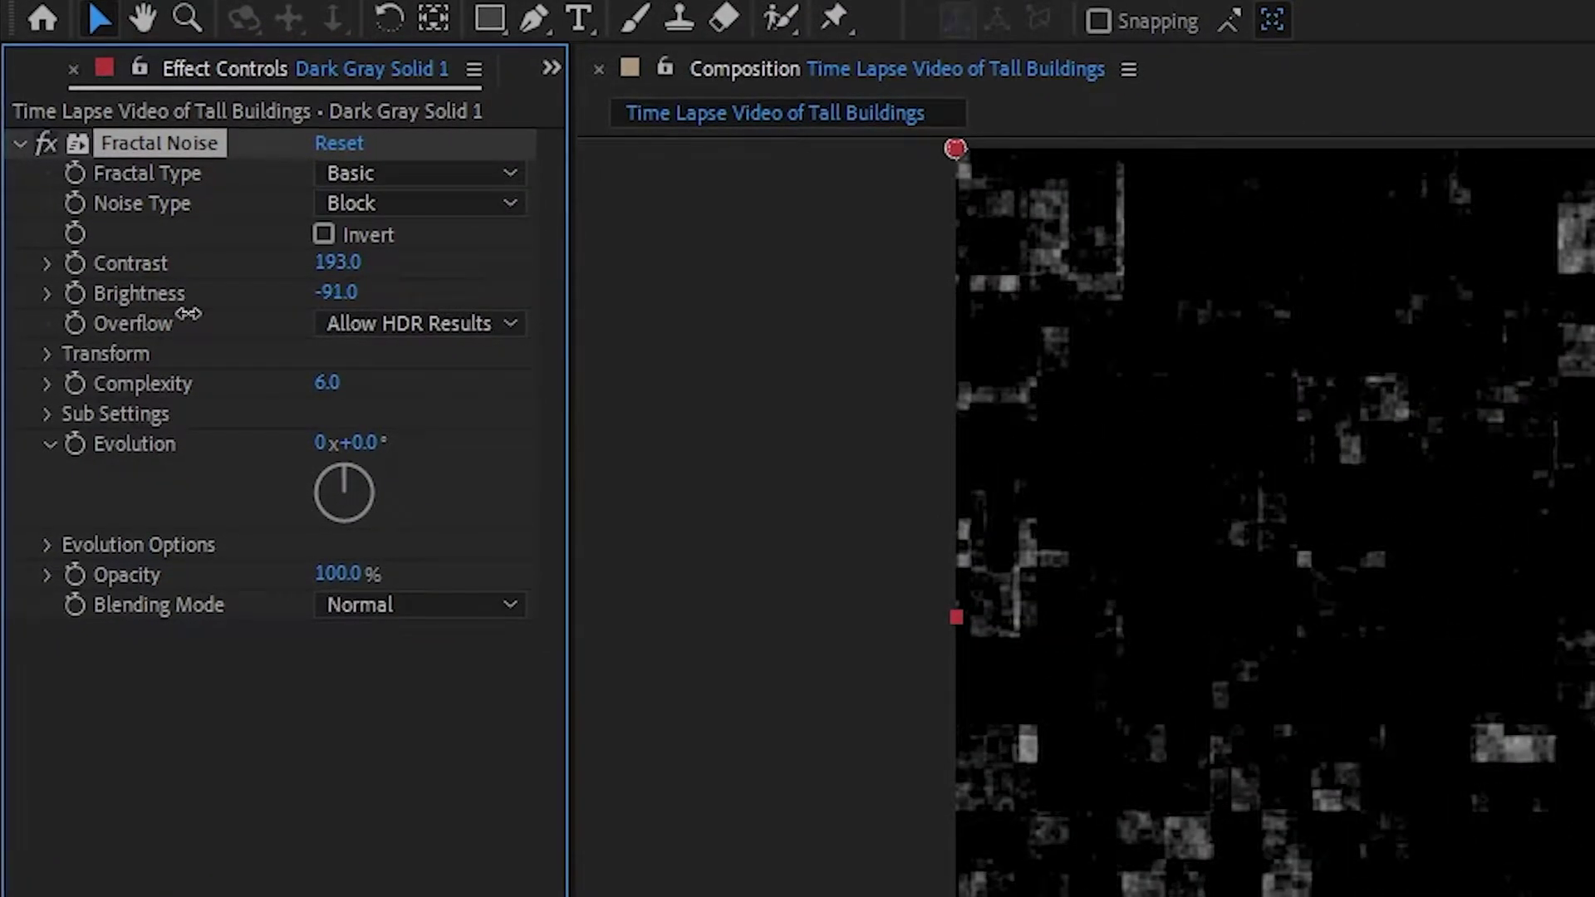
{"action": "mouse_move", "coordinate": [331, 292]}
{"action": "left_mouse_down"}
{"action": "mouse_move", "coordinate": [299, 292]}
{"action": "mouse_move", "coordinate": [328, 290]}
{"action": "left_mouse_up"}
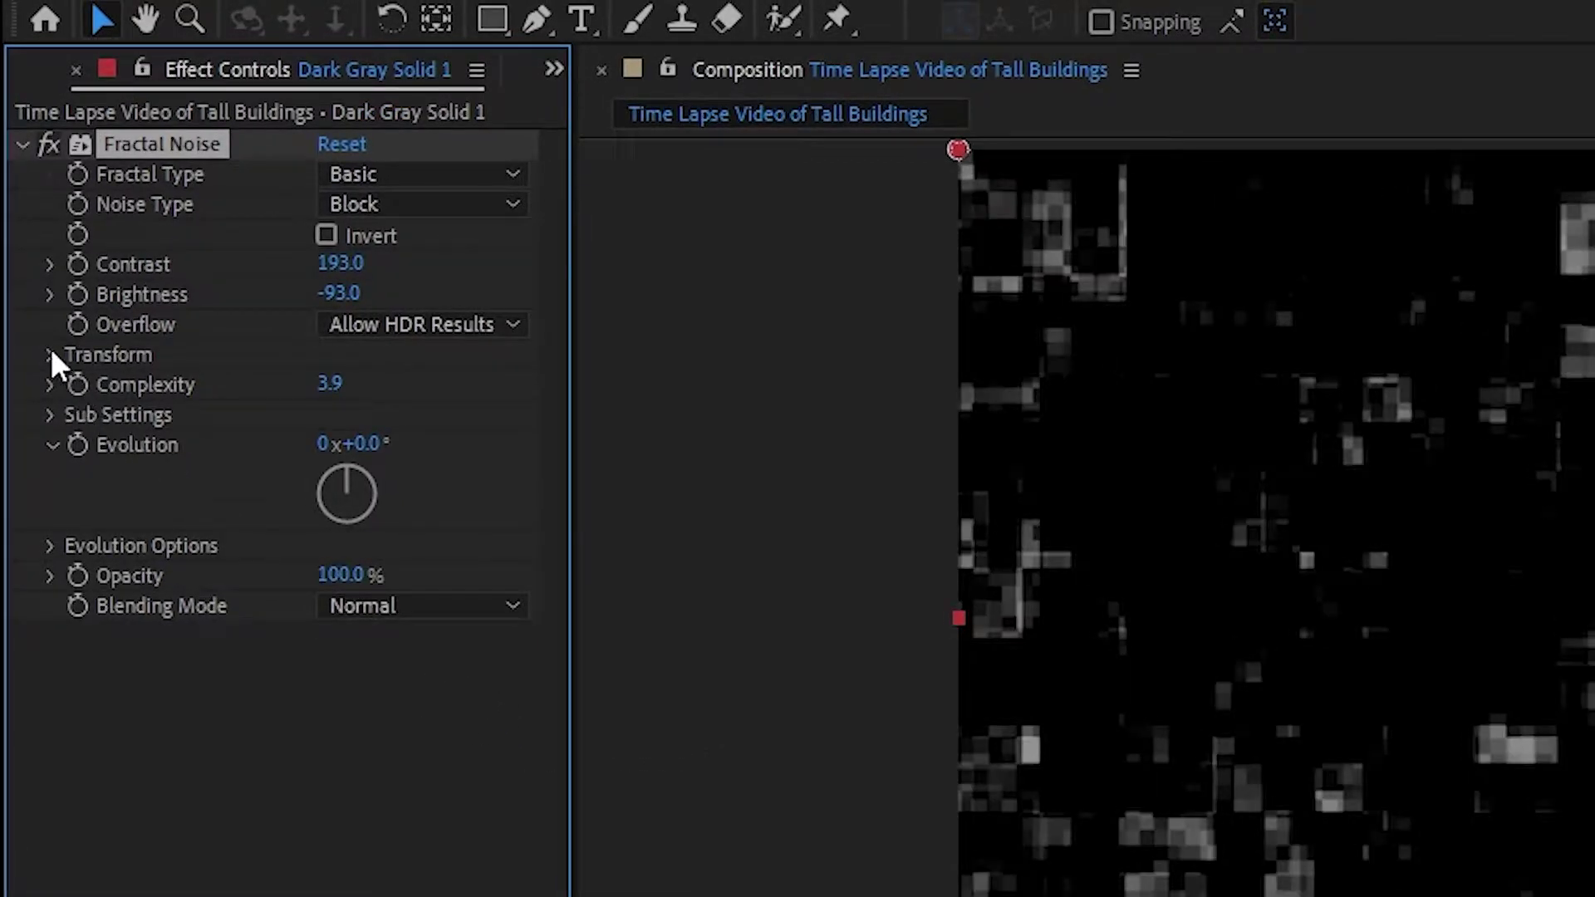
- Turn off Uniform Scaling and stretch Scale Width to 800, revealing Evolution Options
{"action": "left_click", "coordinate": [50, 355]}
{"action": "left_click", "coordinate": [327, 417]}
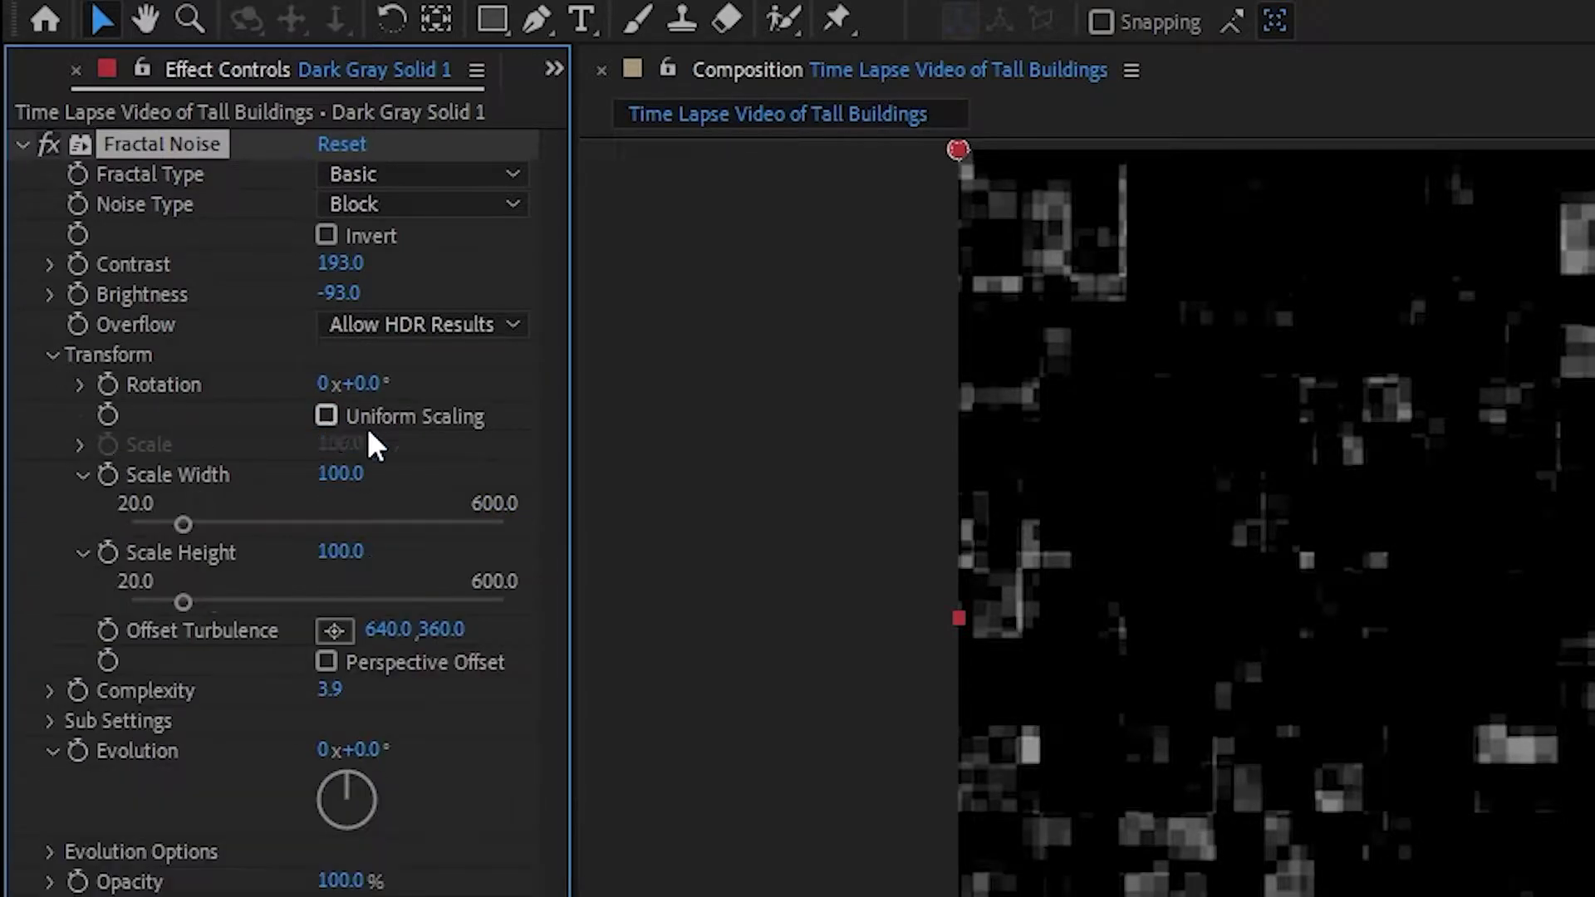
{"action": "left_click_drag", "start_coordinate": [339, 476], "coordinate": [1509, 480]}
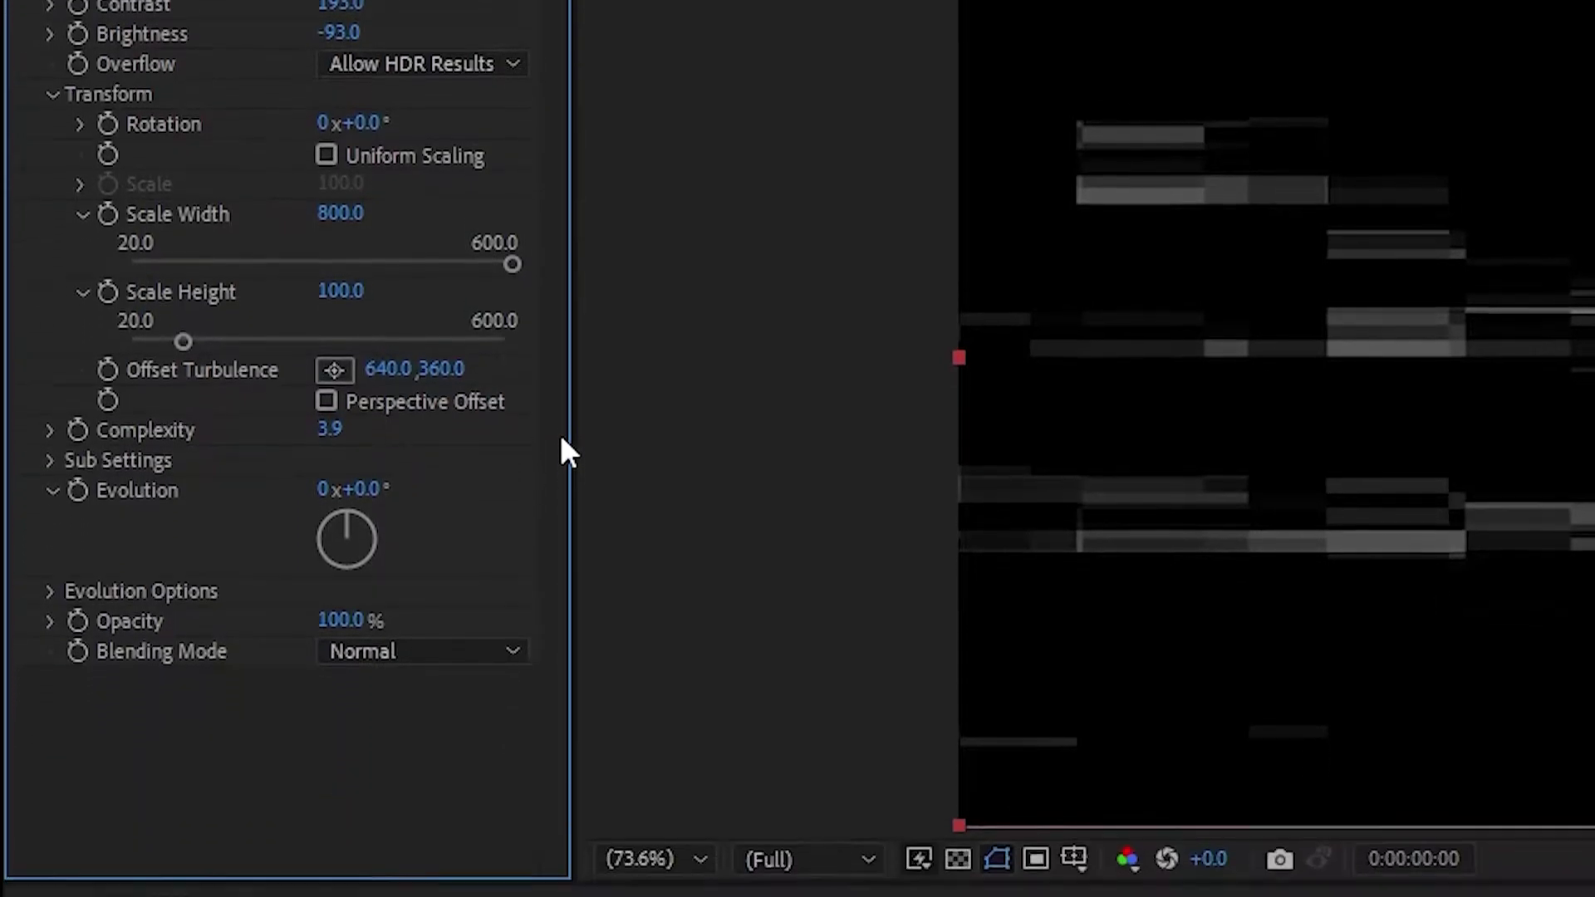
{"action": "left_click", "coordinate": [51, 590]}
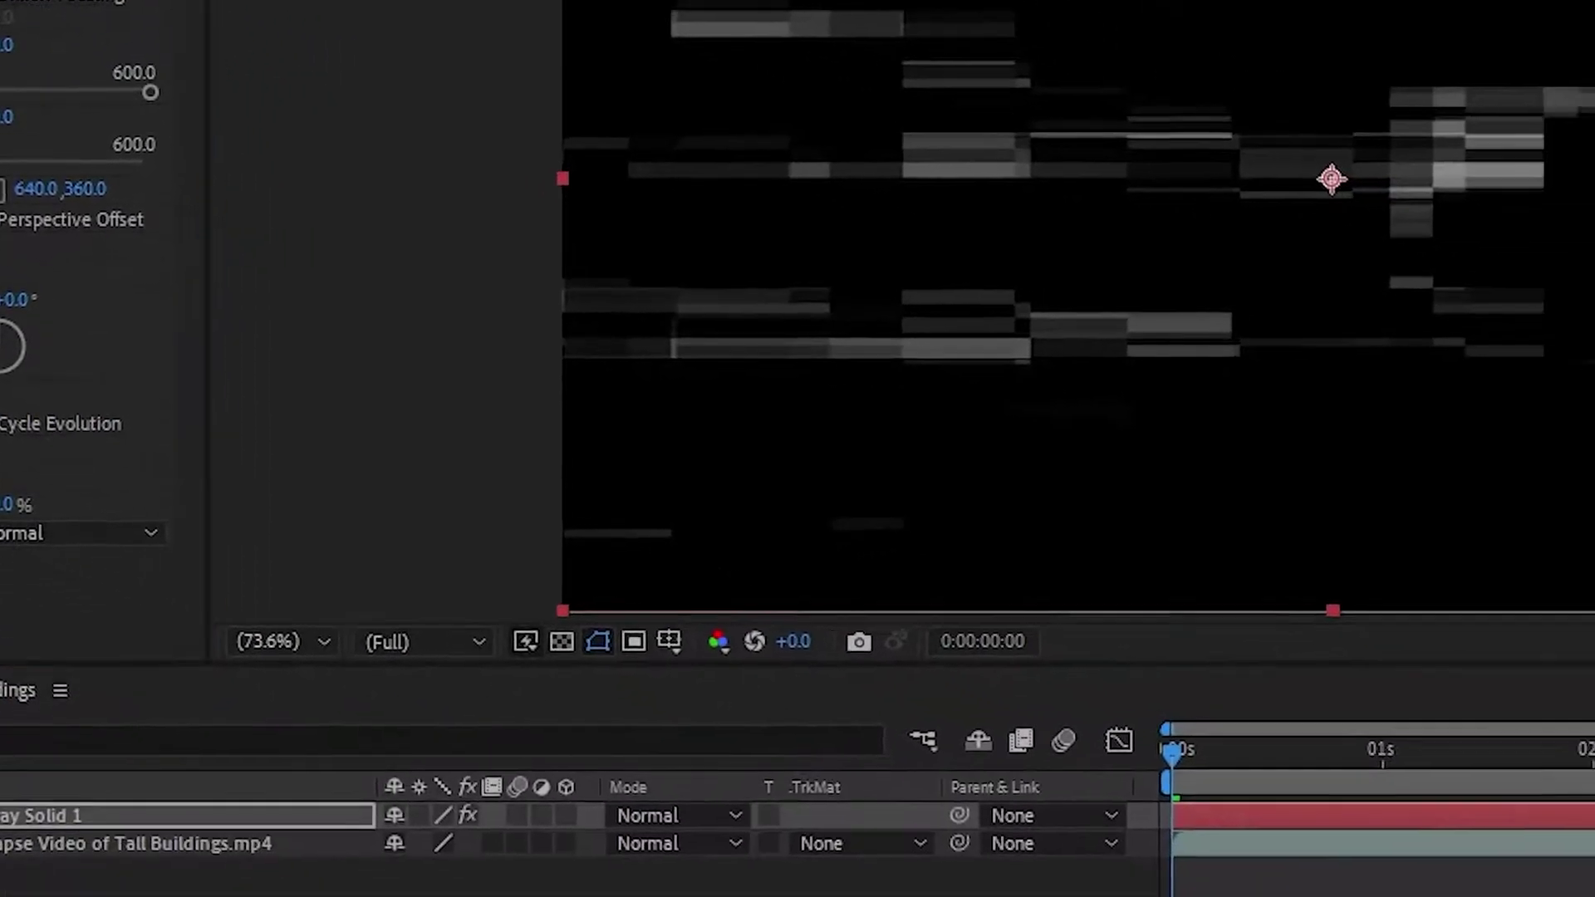
- Drive Random Seed with a time*10 expression and preview the flickering blocks from frame 0
{"action": "left_click", "coordinate": [108, 649], "text": "alt"}
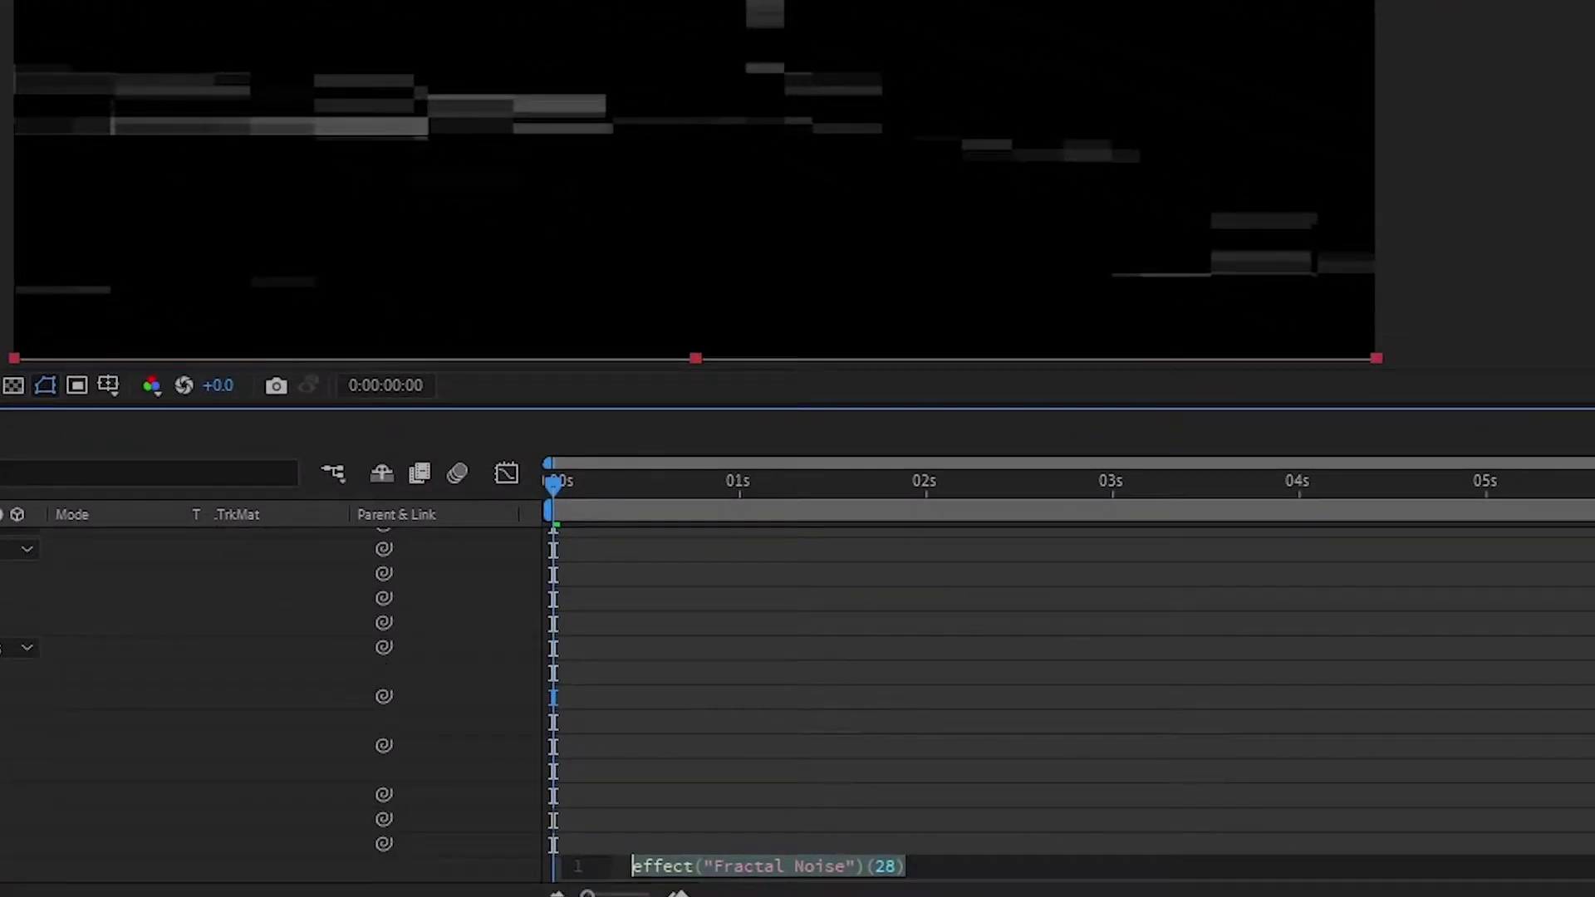
{"action": "type", "text": "ti"}
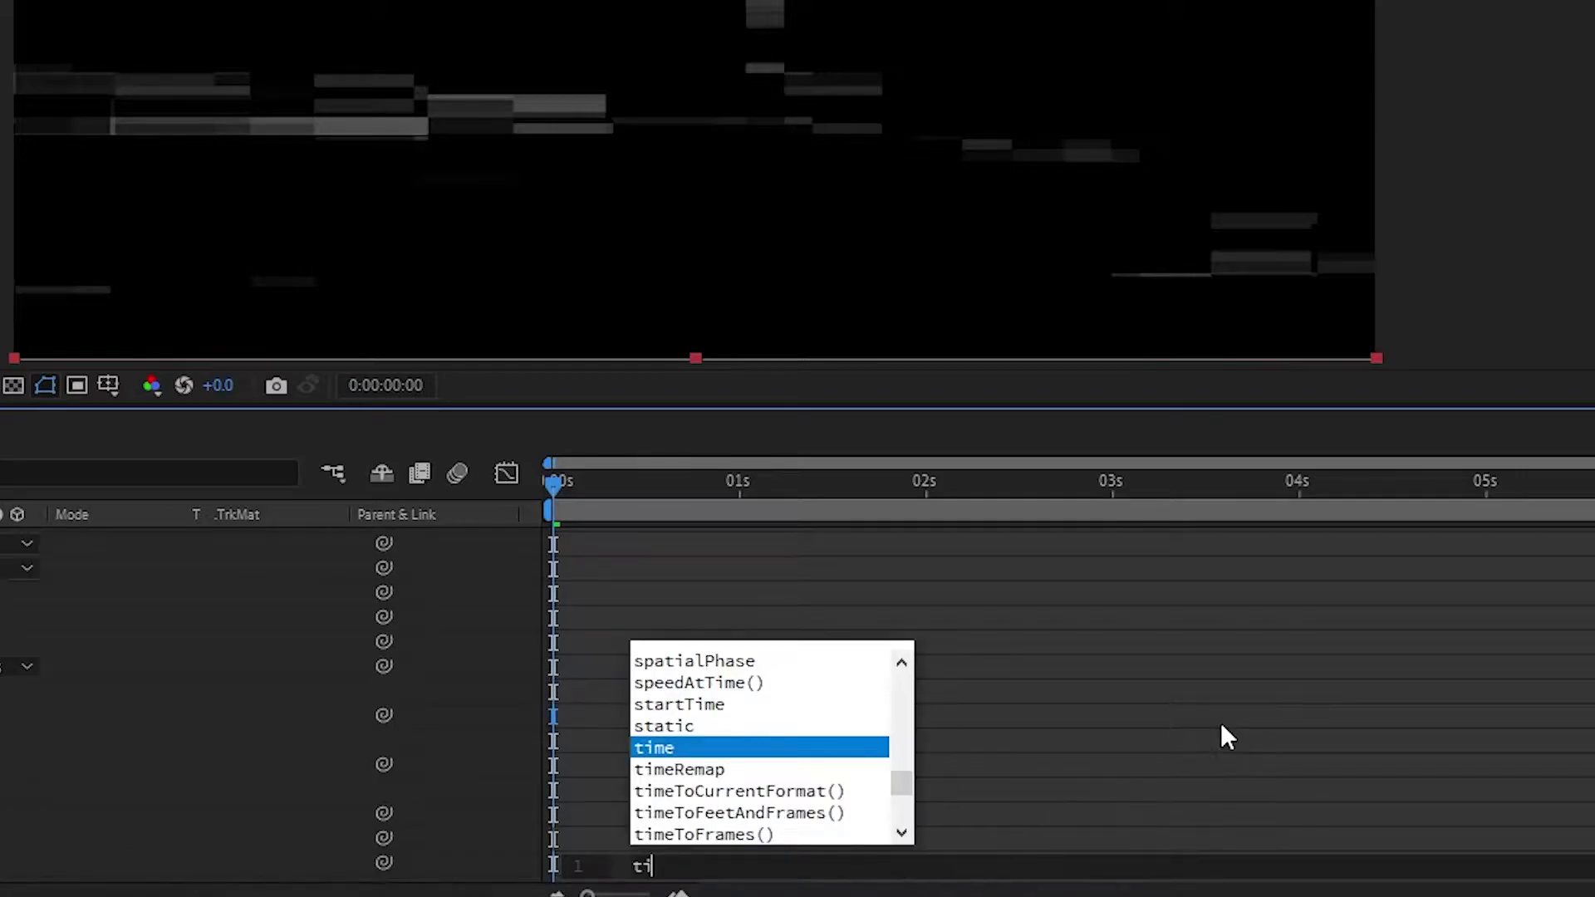
{"action": "type", "text": "me*10"}
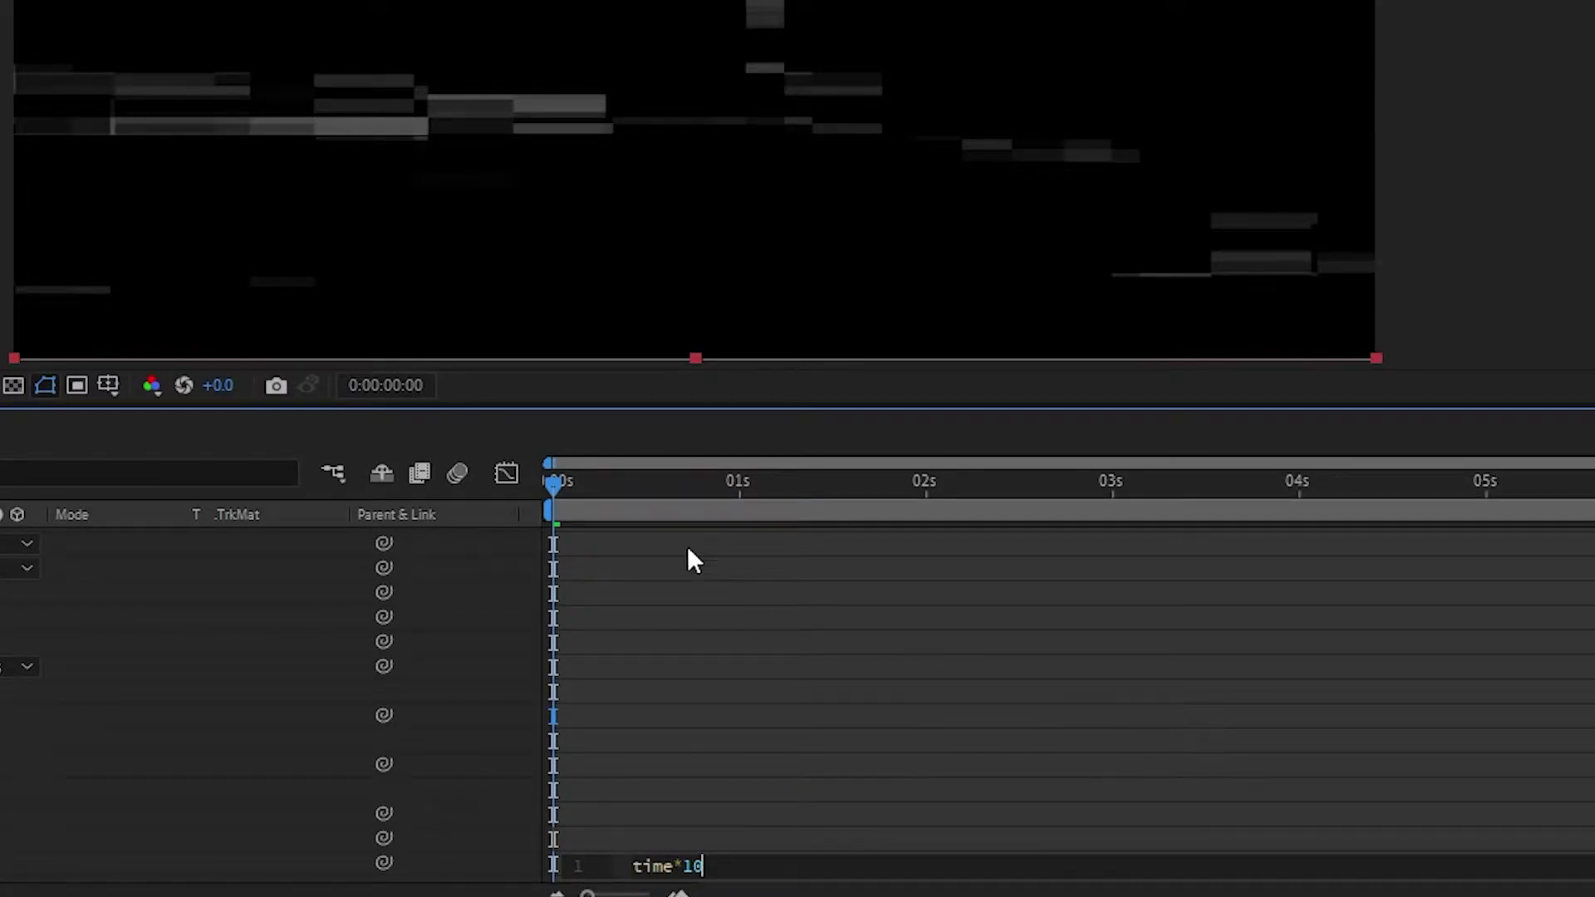
{"action": "left_click", "coordinate": [560, 488]}
{"action": "key", "text": "space"}
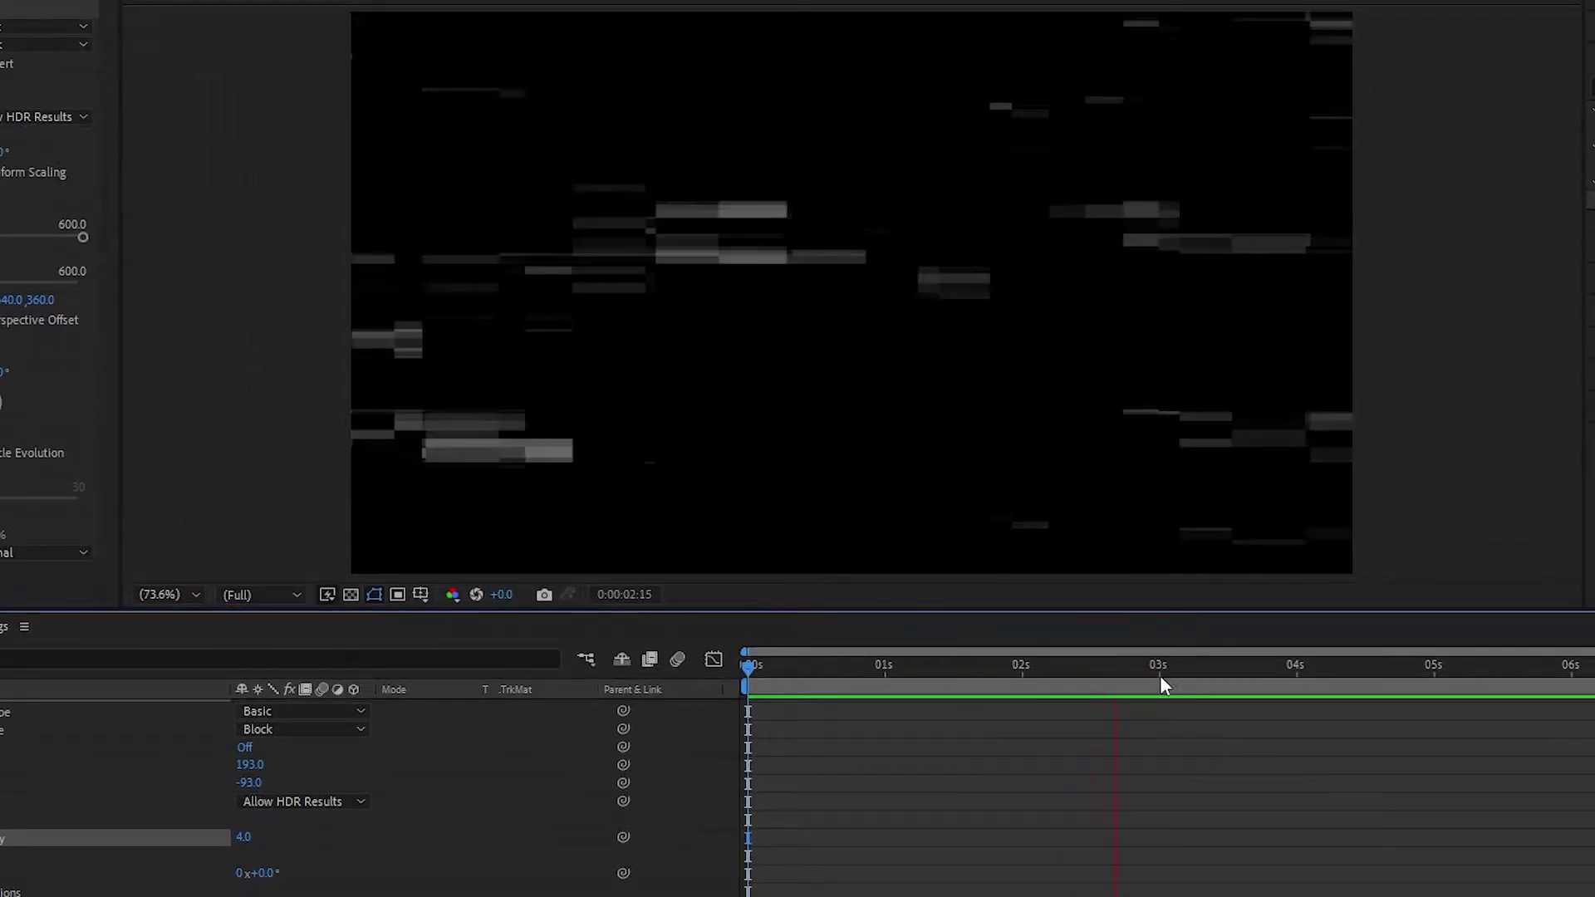
{"action": "key", "text": "space"}
{"action": "key", "text": "Home"}
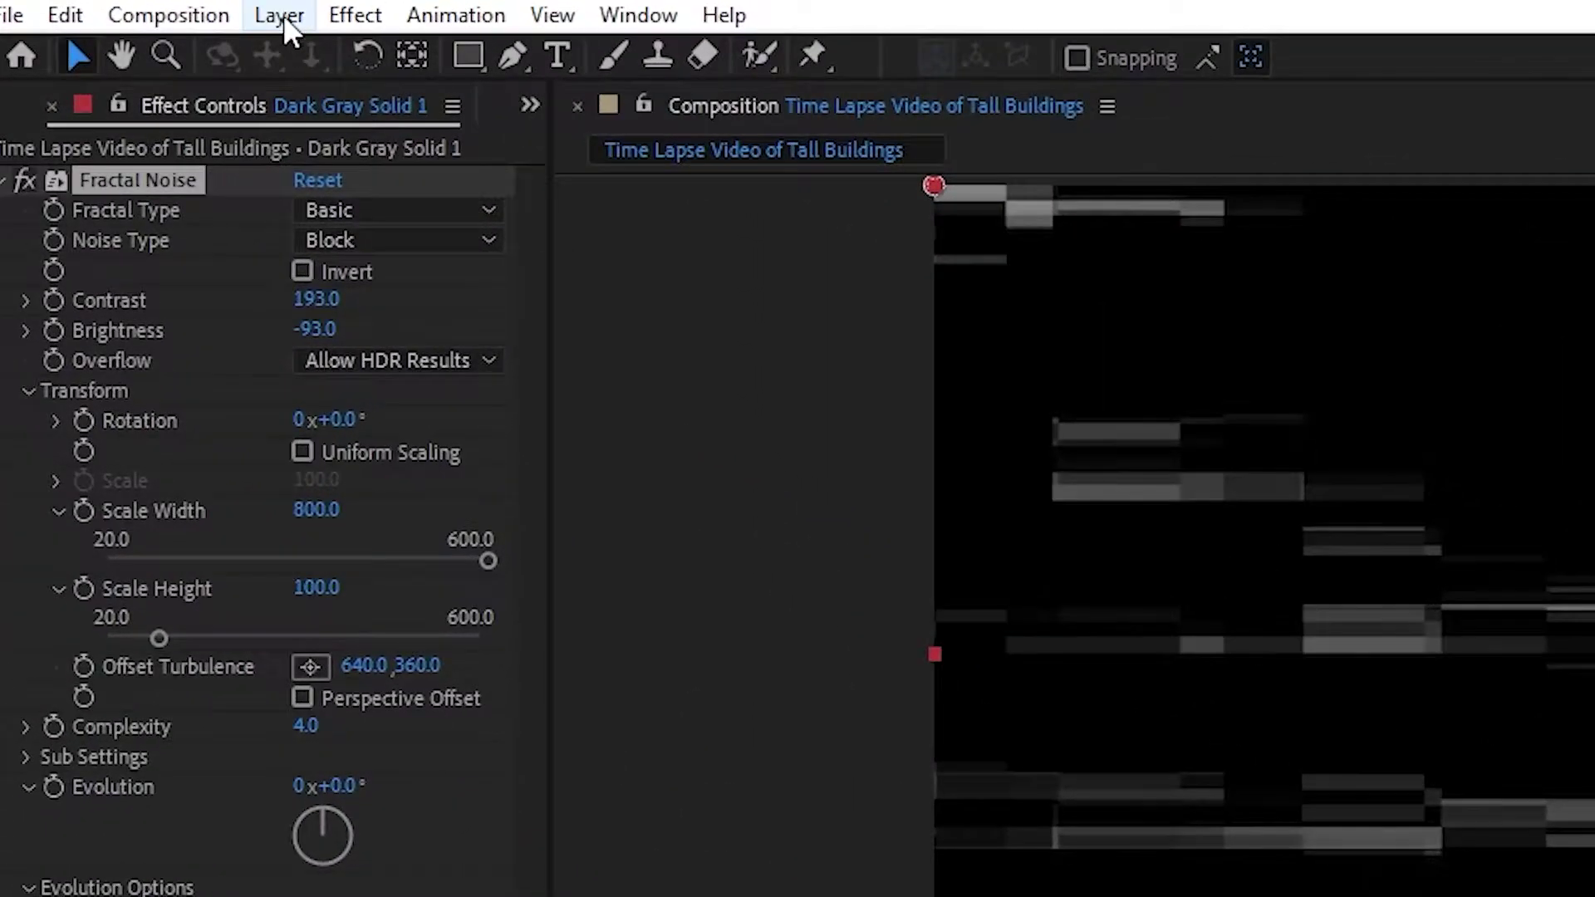
{"action": "left_click", "coordinate": [220, 7]}
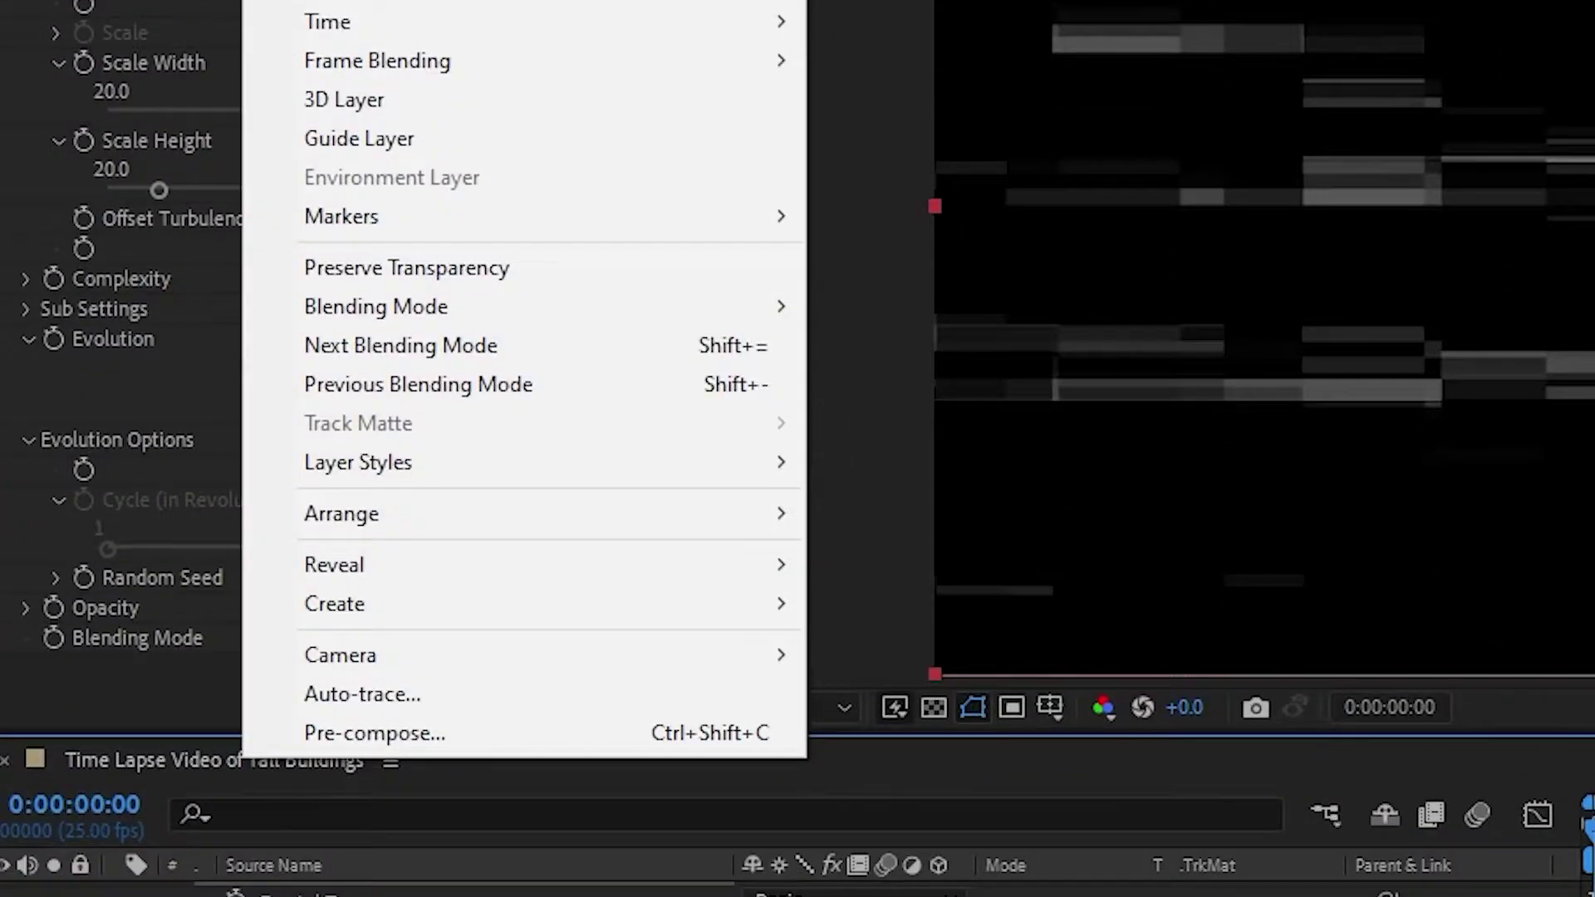
- Pre-compose the solid as 'Noise' moving all attributes, then hide the Noise layer
{"action": "left_click", "coordinate": [735, 728]}
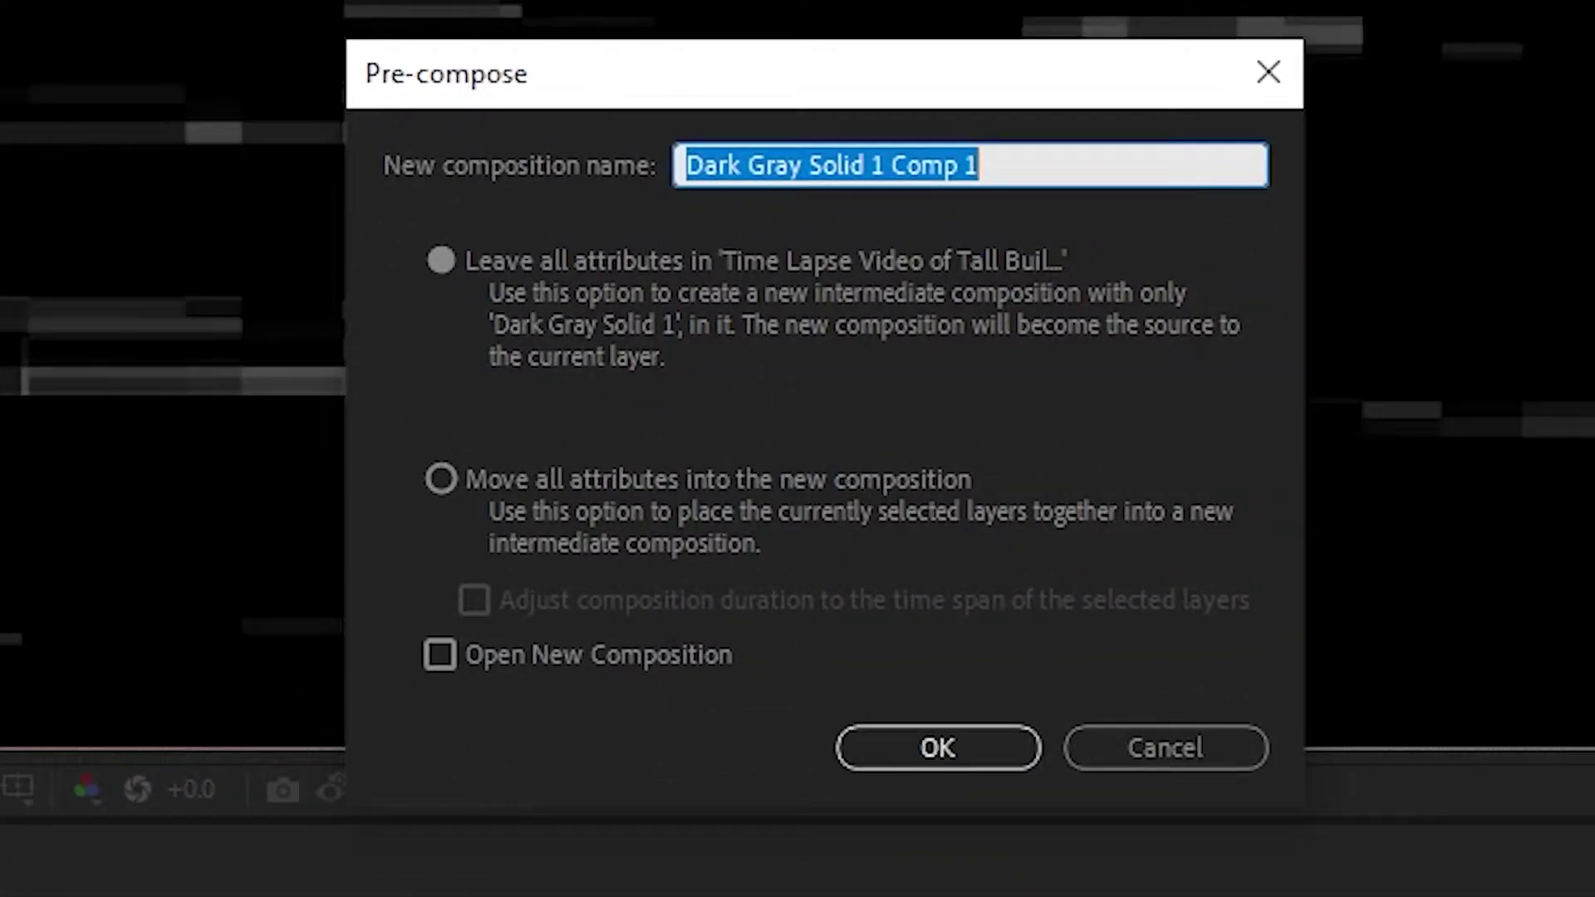
{"action": "type", "text": "Noise"}
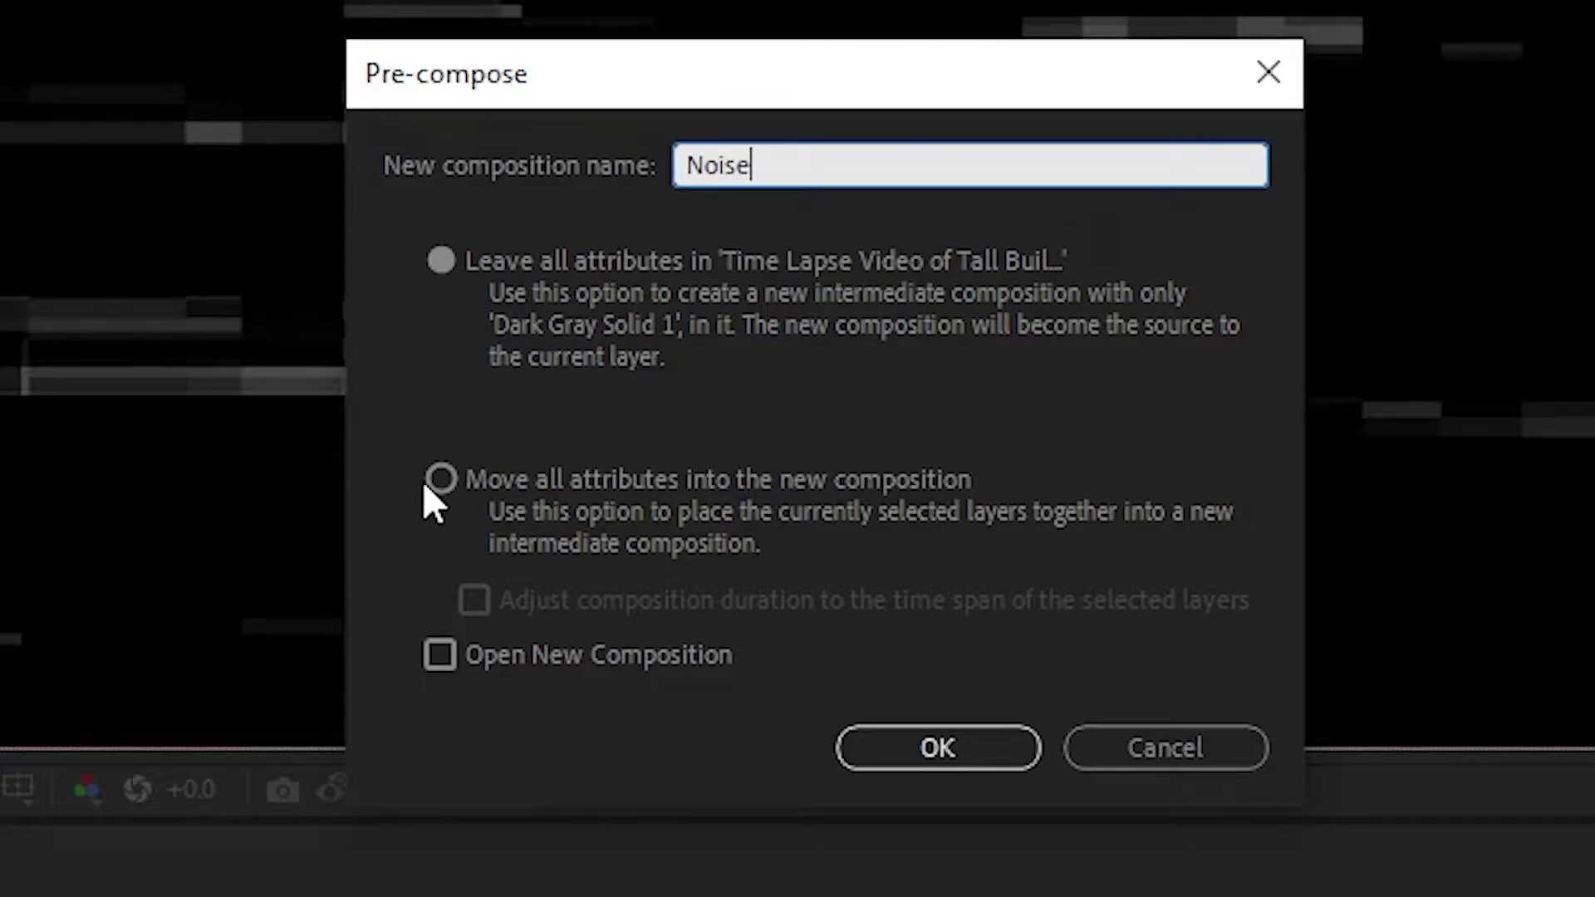
{"action": "left_click", "coordinate": [439, 481]}
{"action": "left_click", "coordinate": [937, 748]}
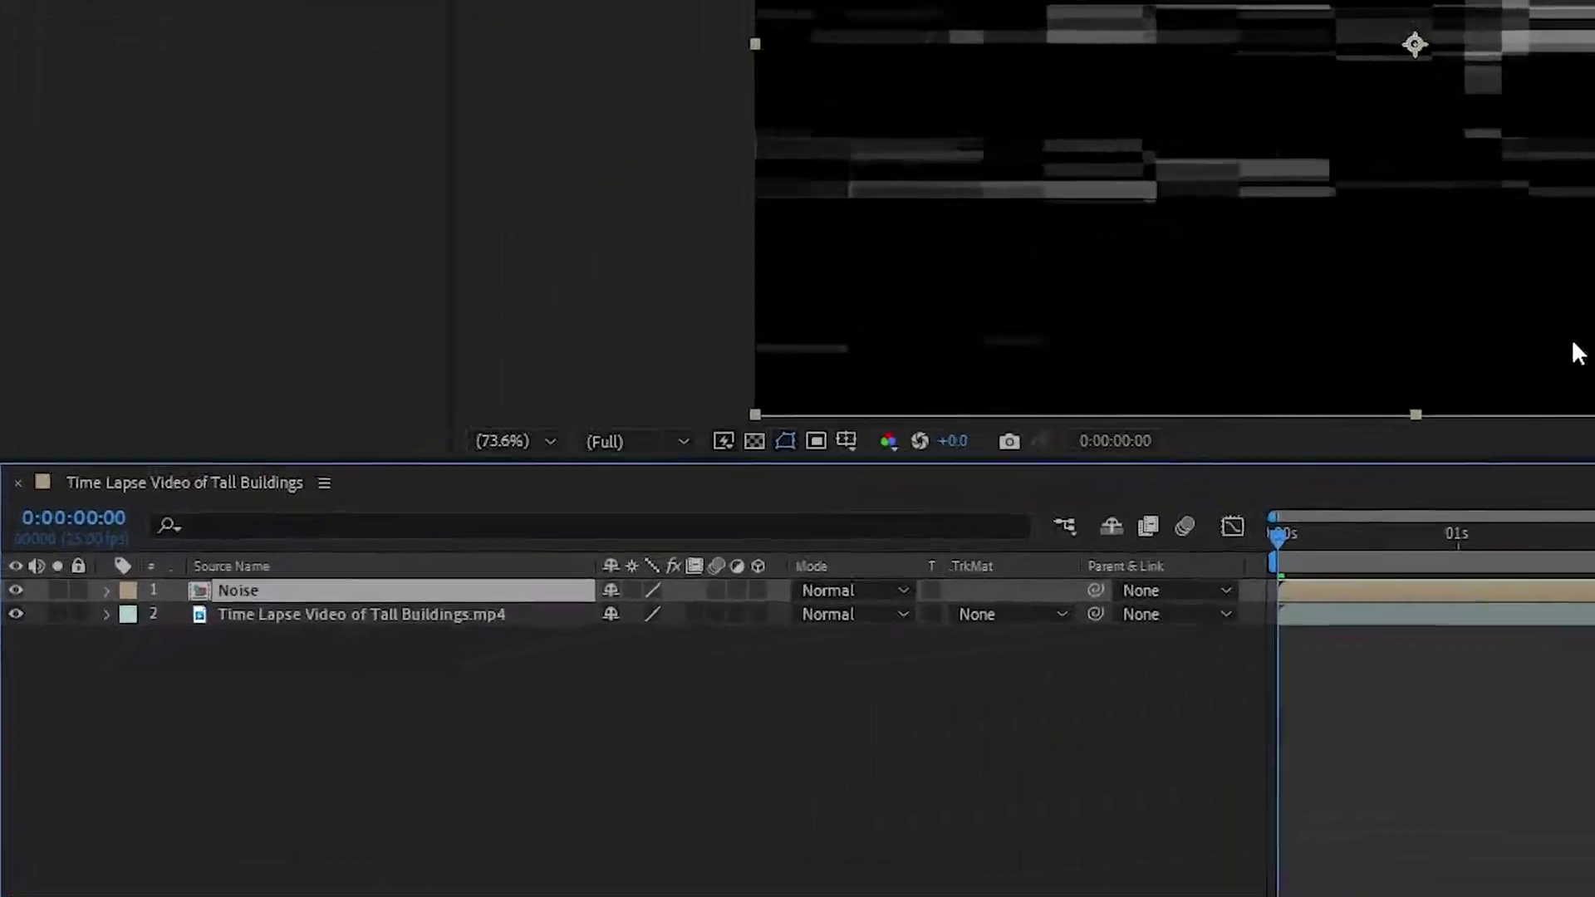
{"action": "left_click", "coordinate": [17, 574]}
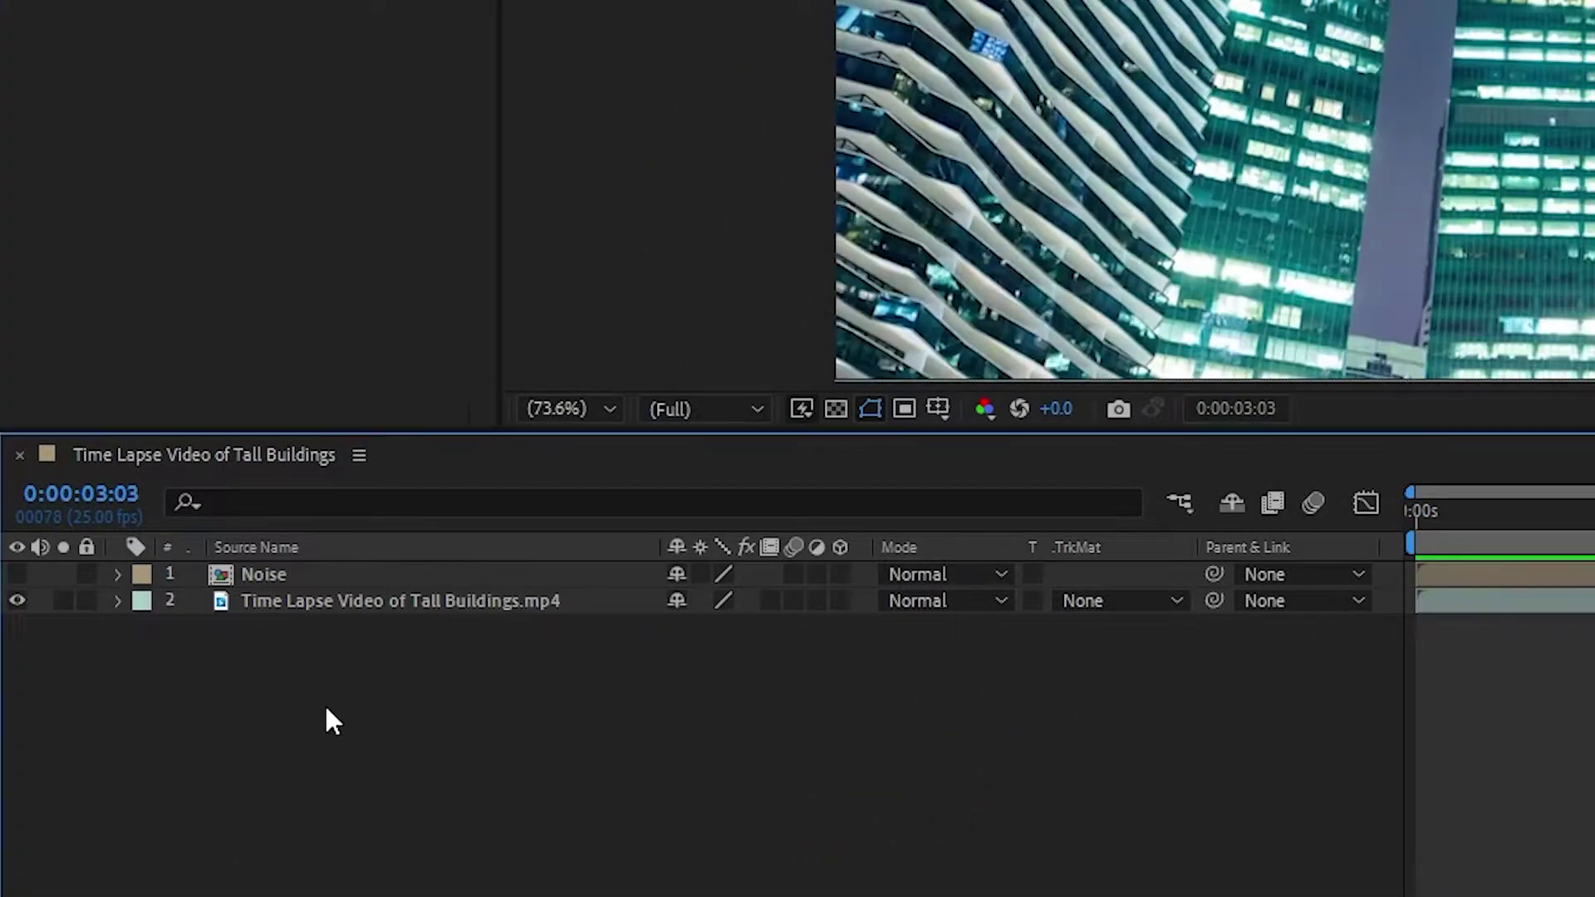
- Add an adjustment layer on top and apply Displacement Map to it
{"action": "right_click", "coordinate": [405, 691]}
{"action": "mouse_move", "coordinate": [525, 353]}
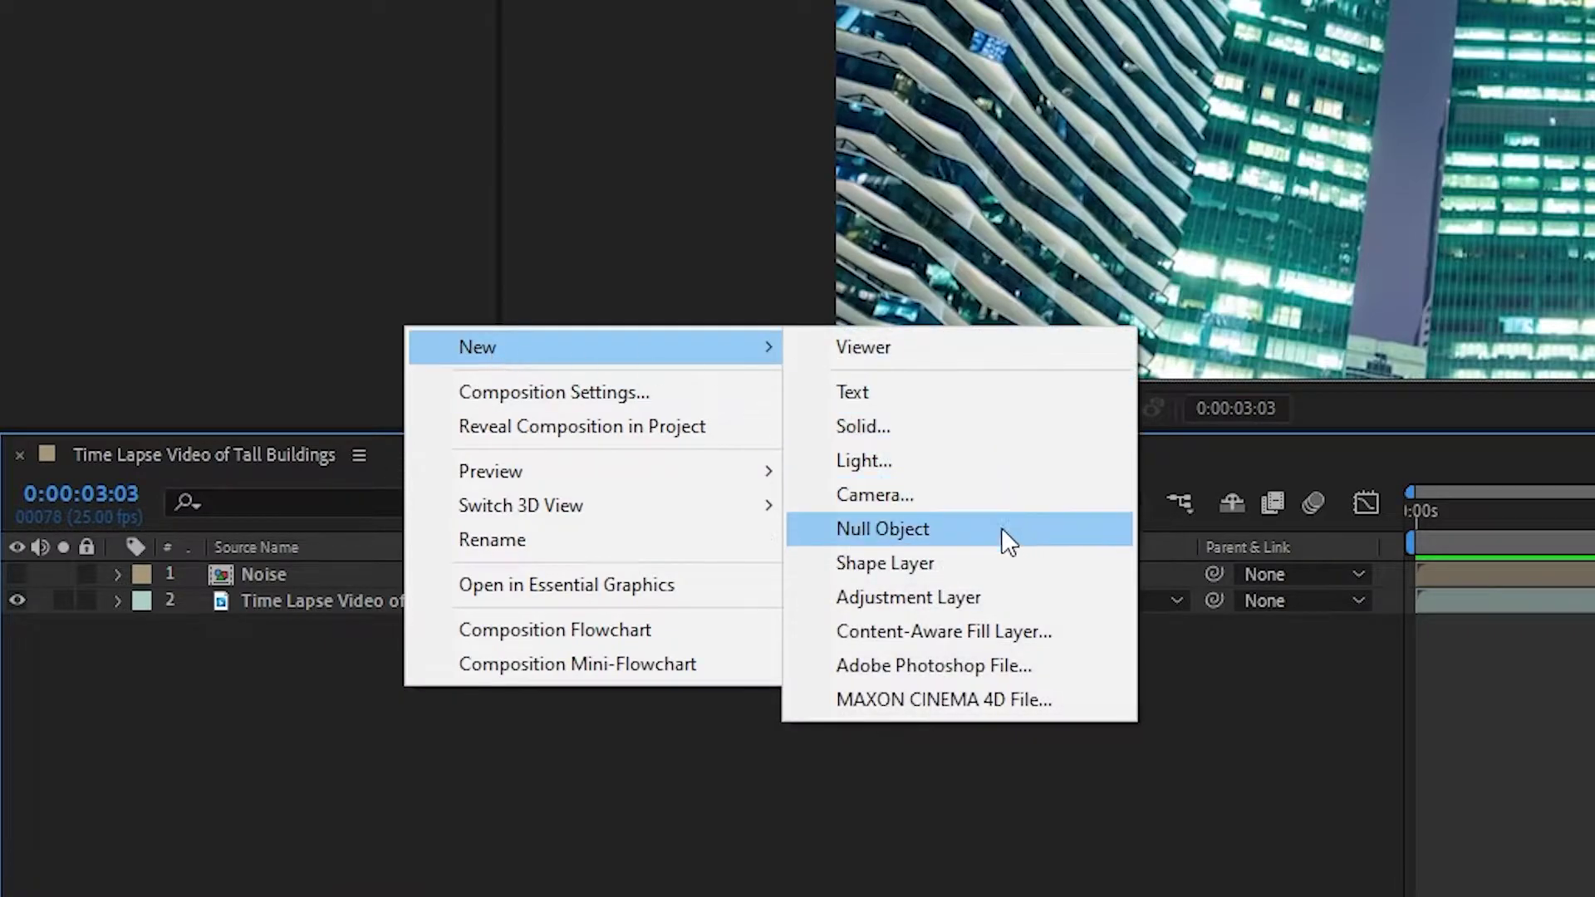
{"action": "left_click", "coordinate": [975, 593]}
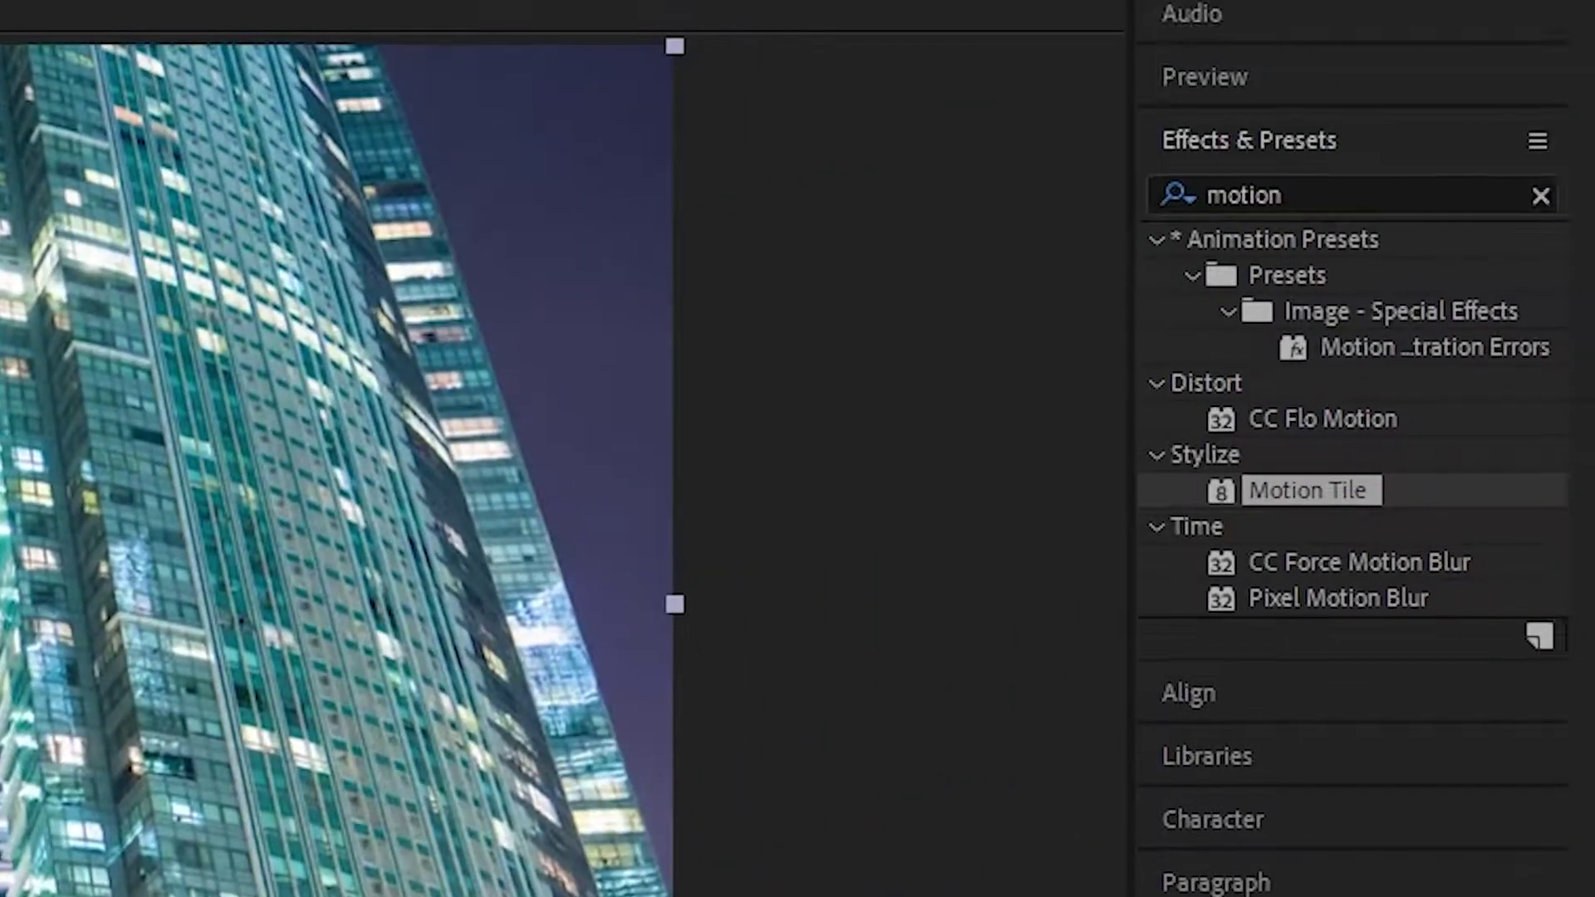
{"action": "type", "text": "disp"}
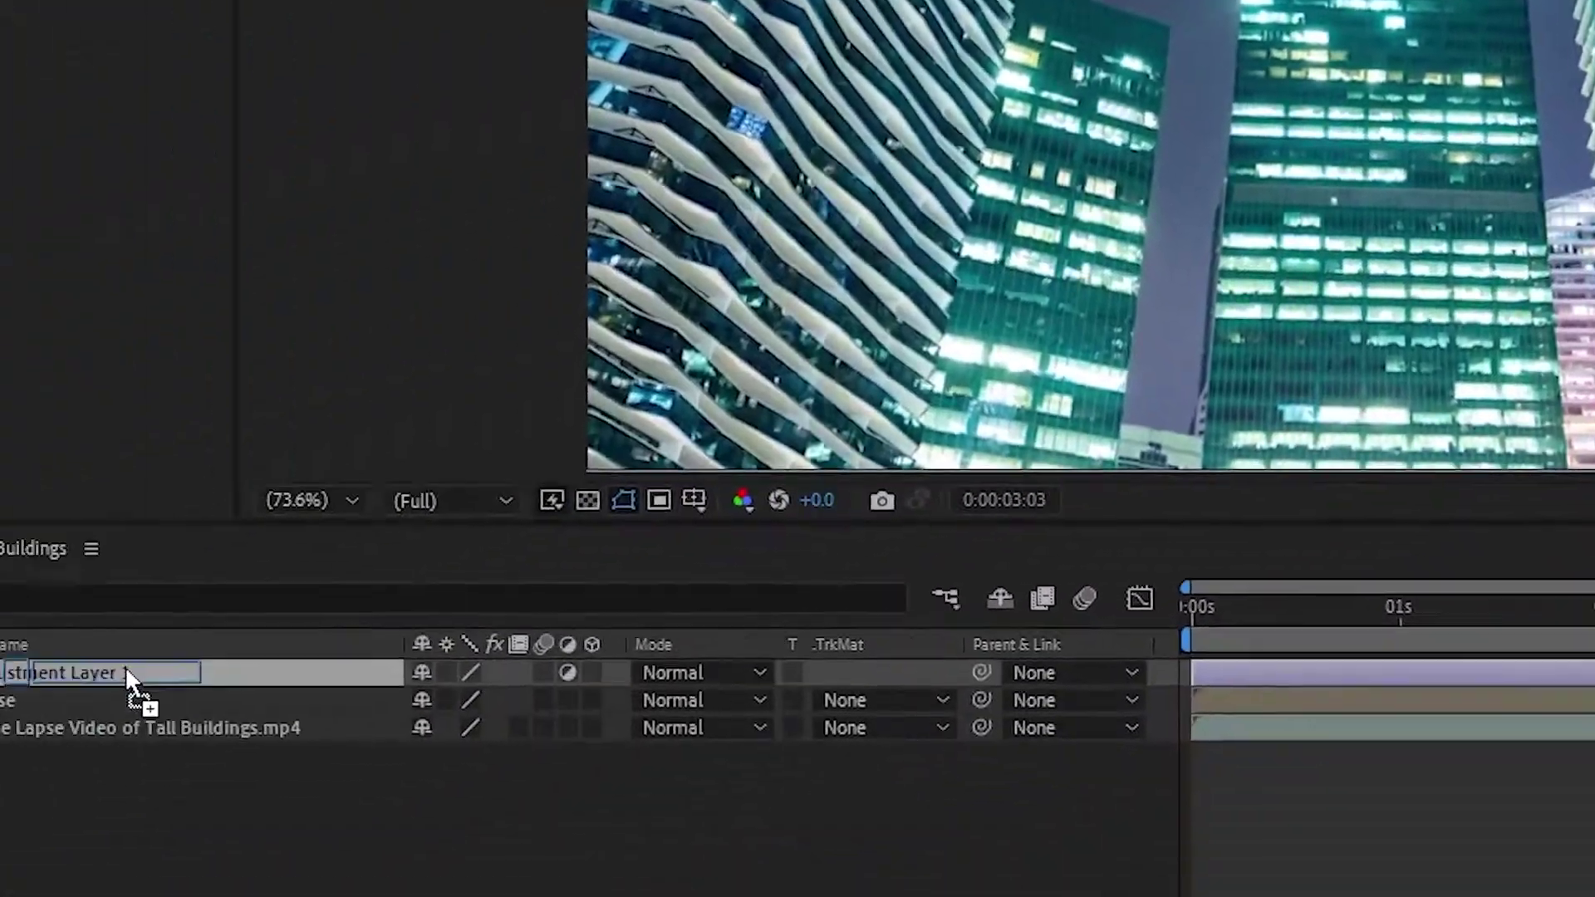
{"action": "left_click_drag", "start_coordinate": [126, 667], "coordinate": [123, 674]}
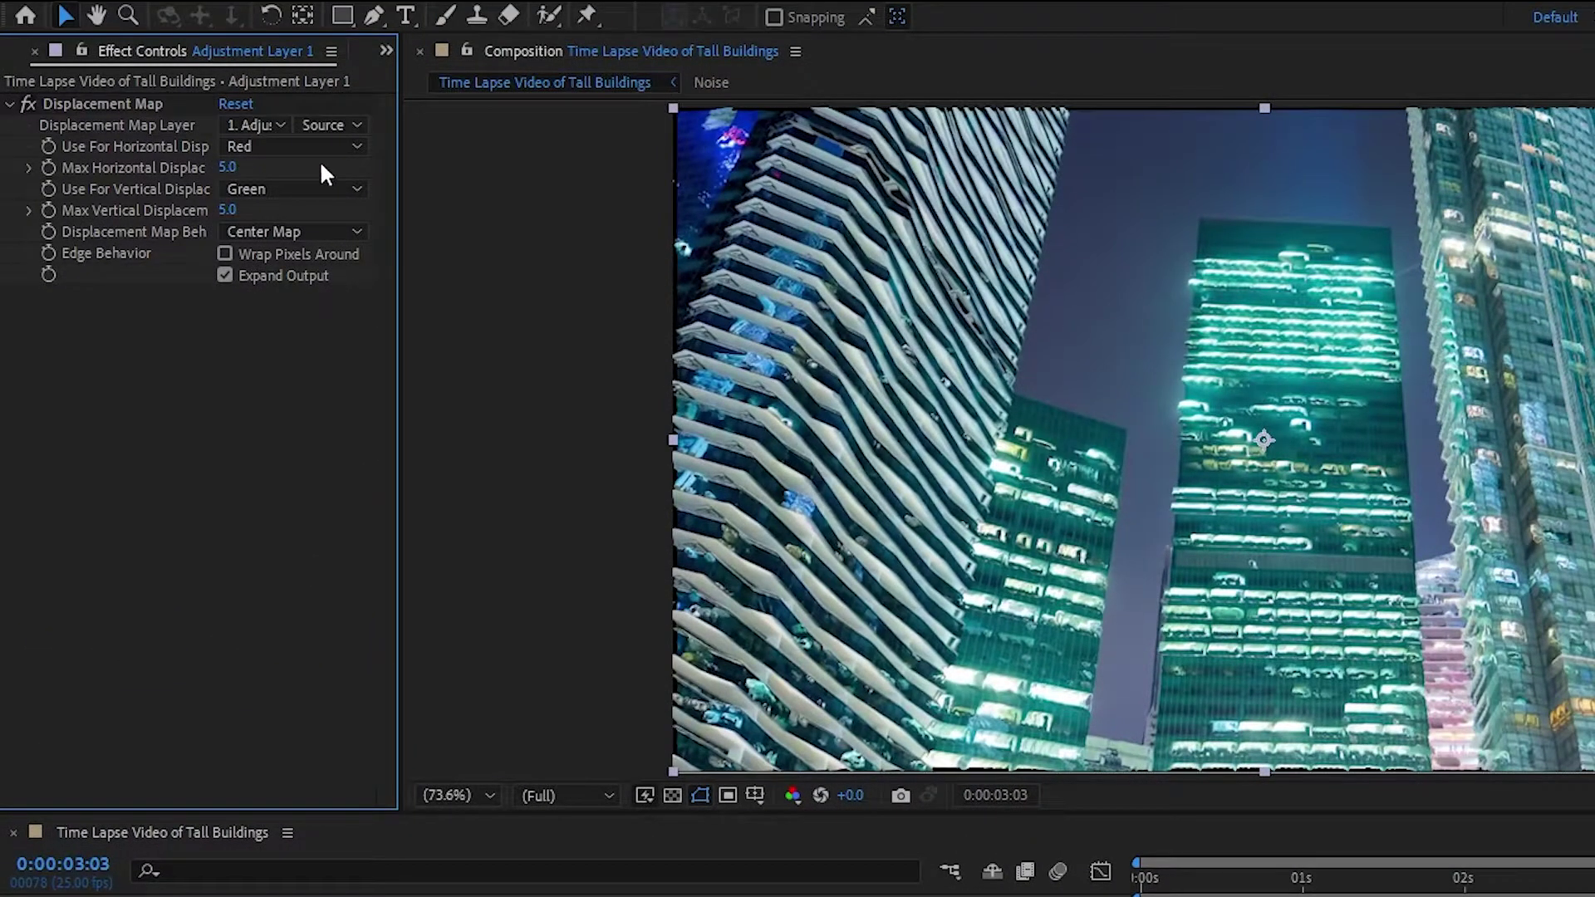
- Use the Noise layer as displacement map at 19 horizontal, 17 vertical, and add Motion Tile
{"action": "left_click", "coordinate": [256, 125]}
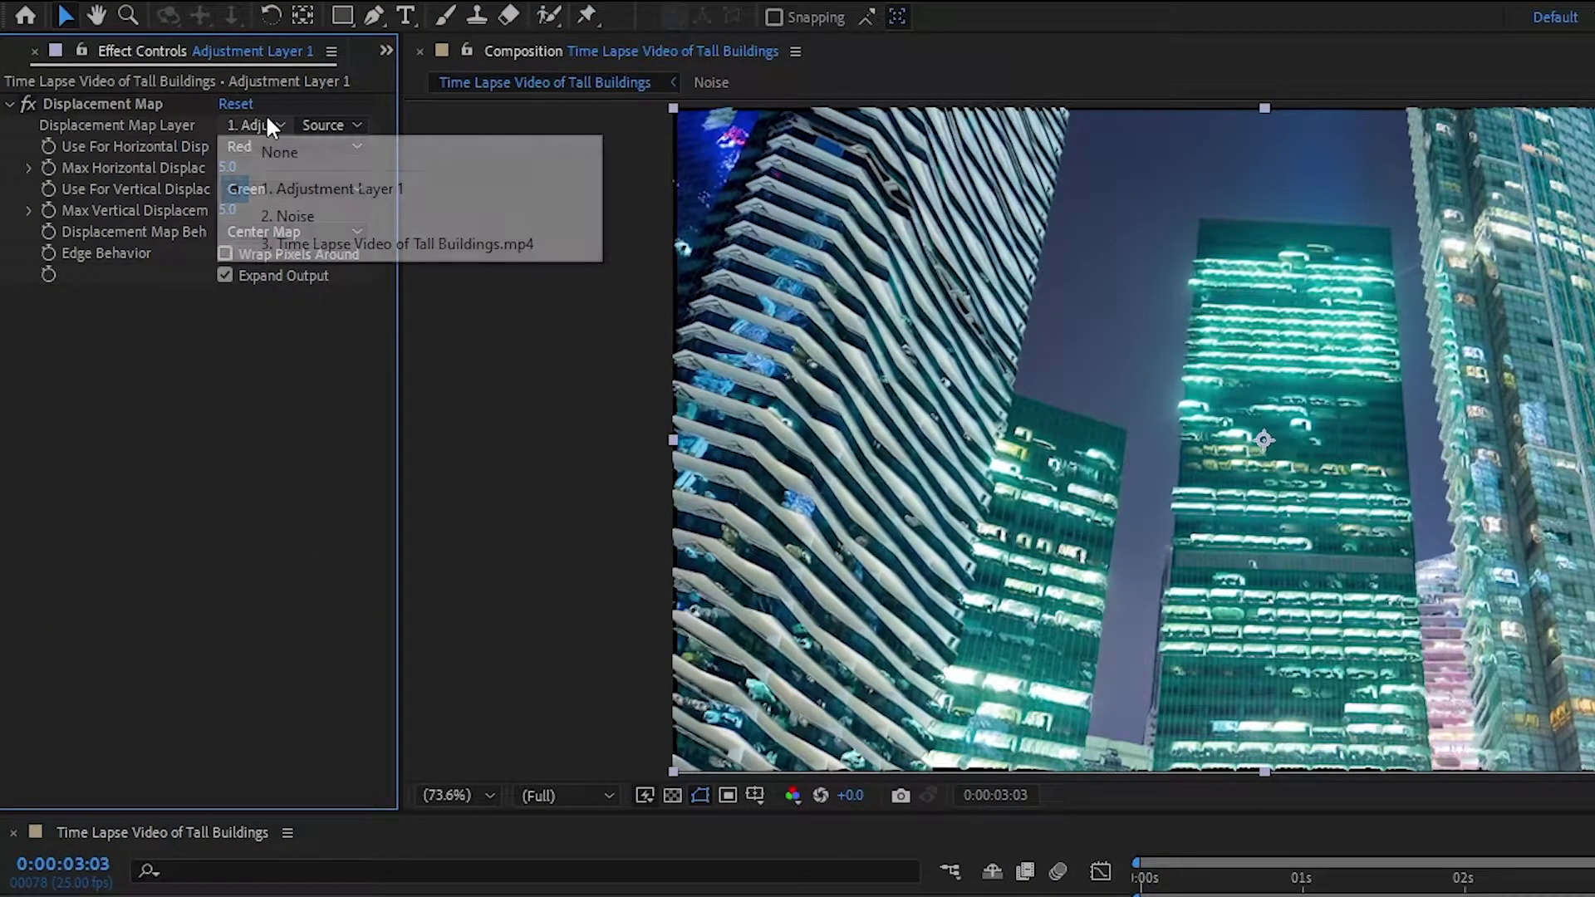
{"action": "left_click", "coordinate": [306, 216]}
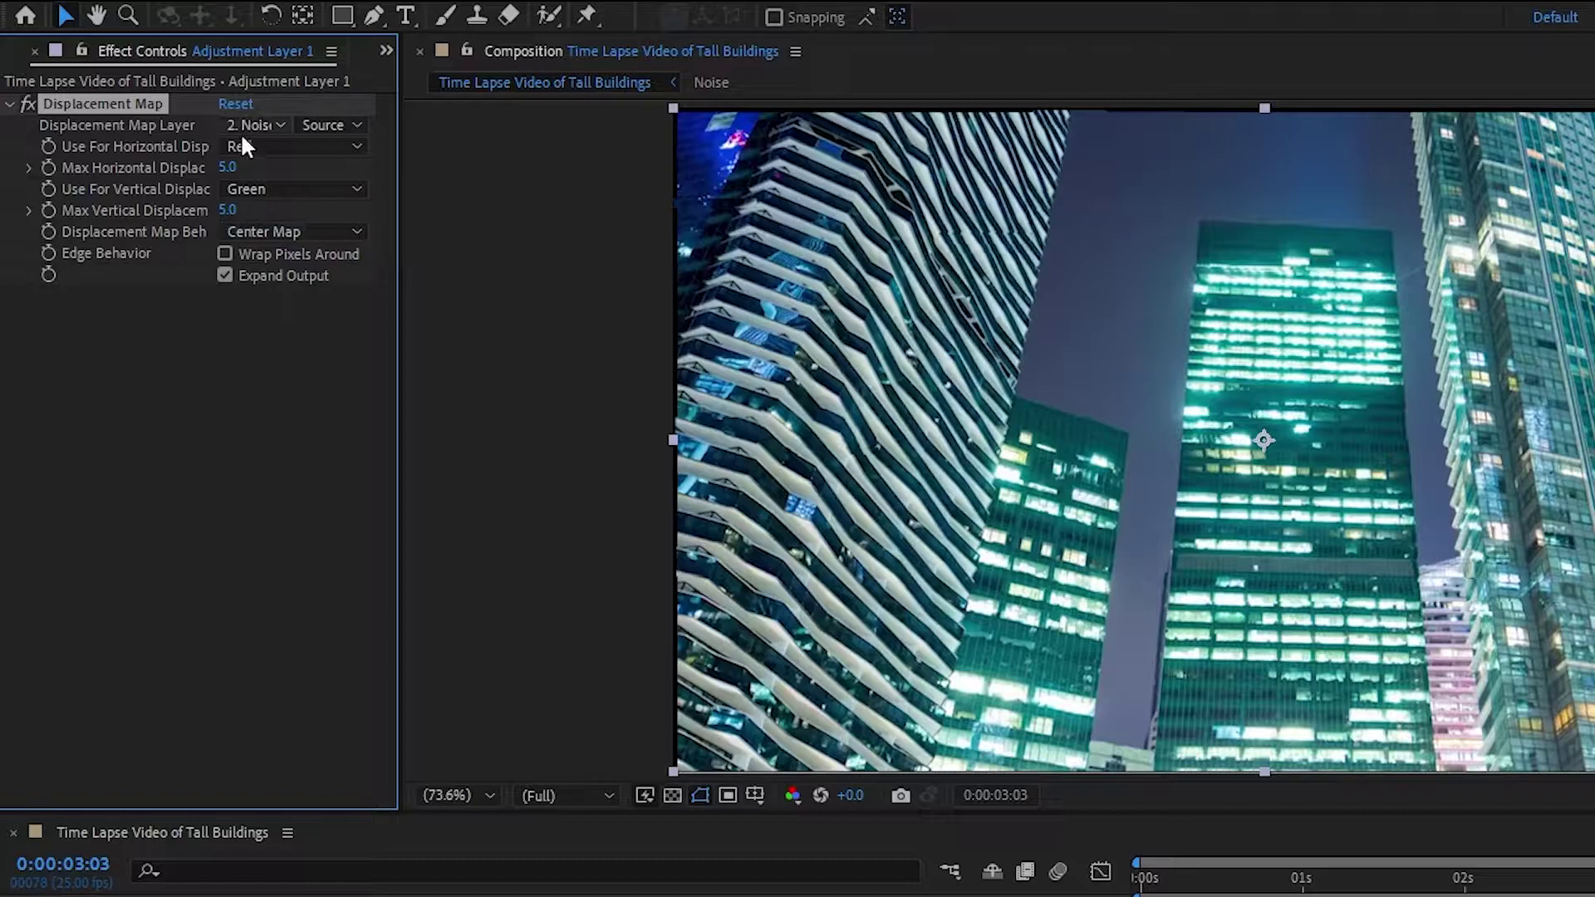
{"action": "left_click_drag", "start_coordinate": [228, 165], "coordinate": [249, 208]}
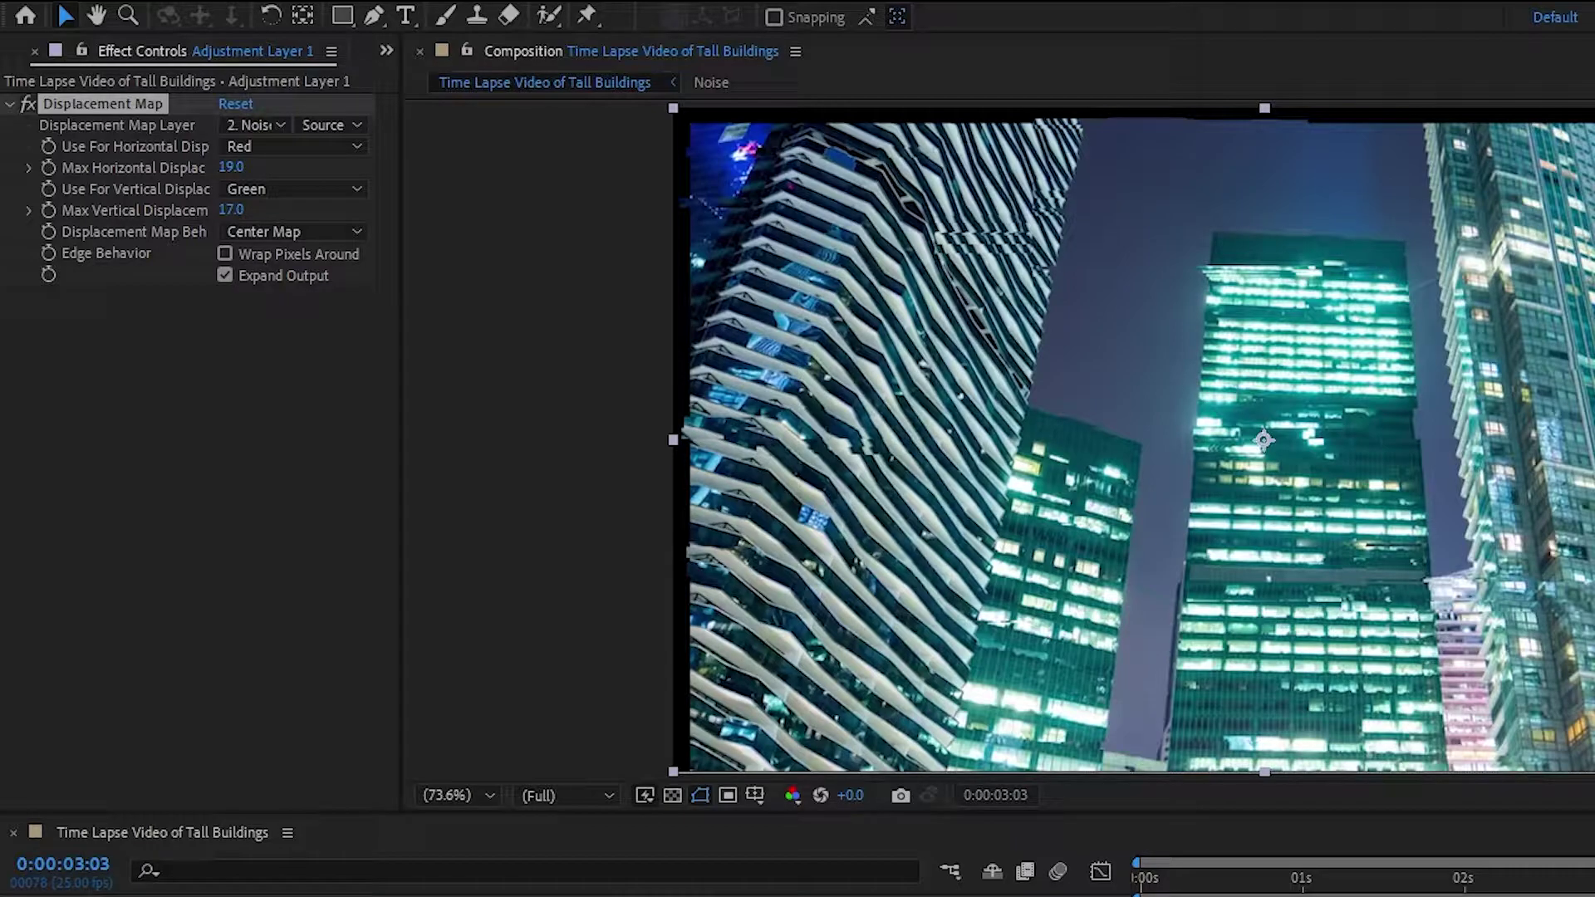
{"action": "left_click_drag", "start_coordinate": [1591, 582], "coordinate": [370, 630]}
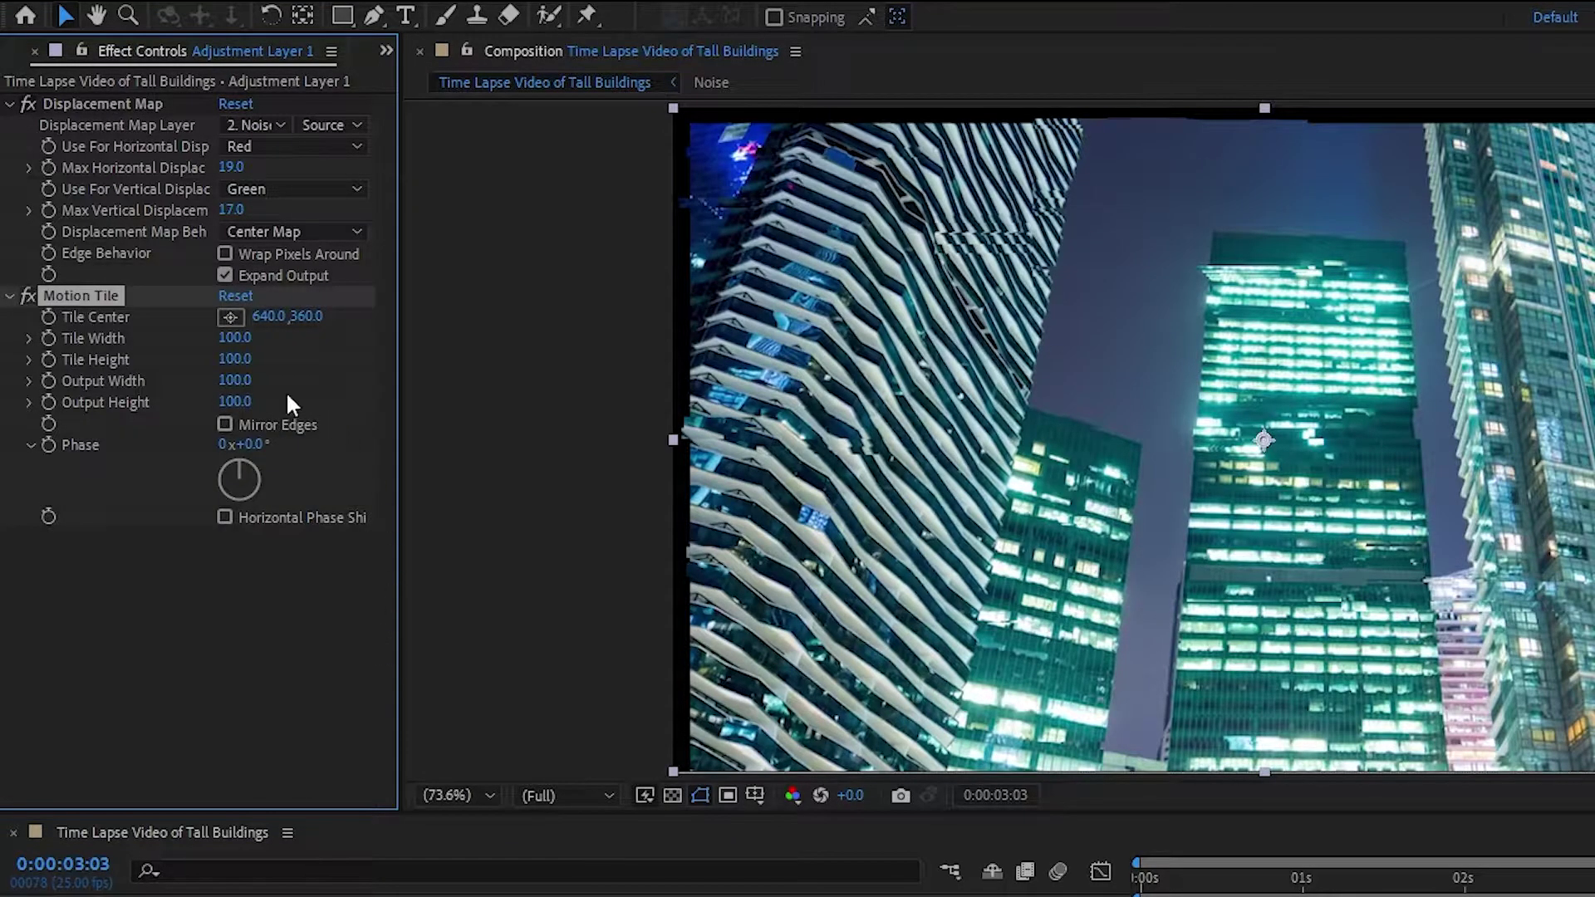
- Enable Motion Tile Mirror Edges at 710 x 570 output, ordered before Displacement Map
{"action": "left_click", "coordinate": [225, 424]}
{"action": "left_click_drag", "start_coordinate": [235, 380], "coordinate": [362, 430]}
{"action": "left_click_drag", "start_coordinate": [80, 299], "coordinate": [77, 95]}
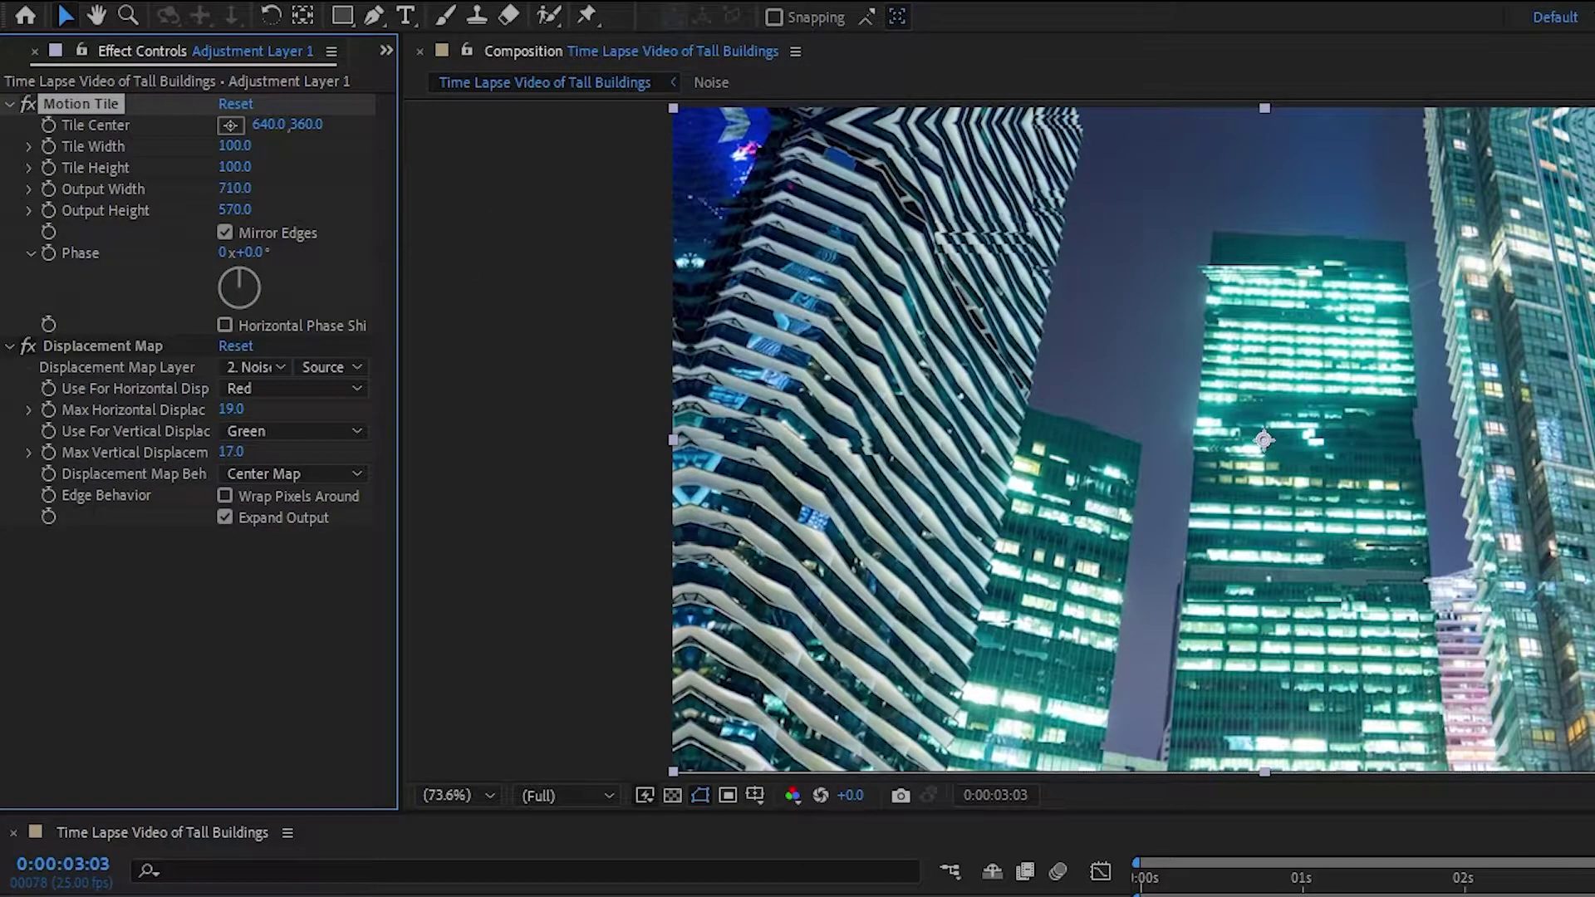
- Preview the glitch from the start and return to the first frame
{"action": "left_click", "coordinate": [1140, 876]}
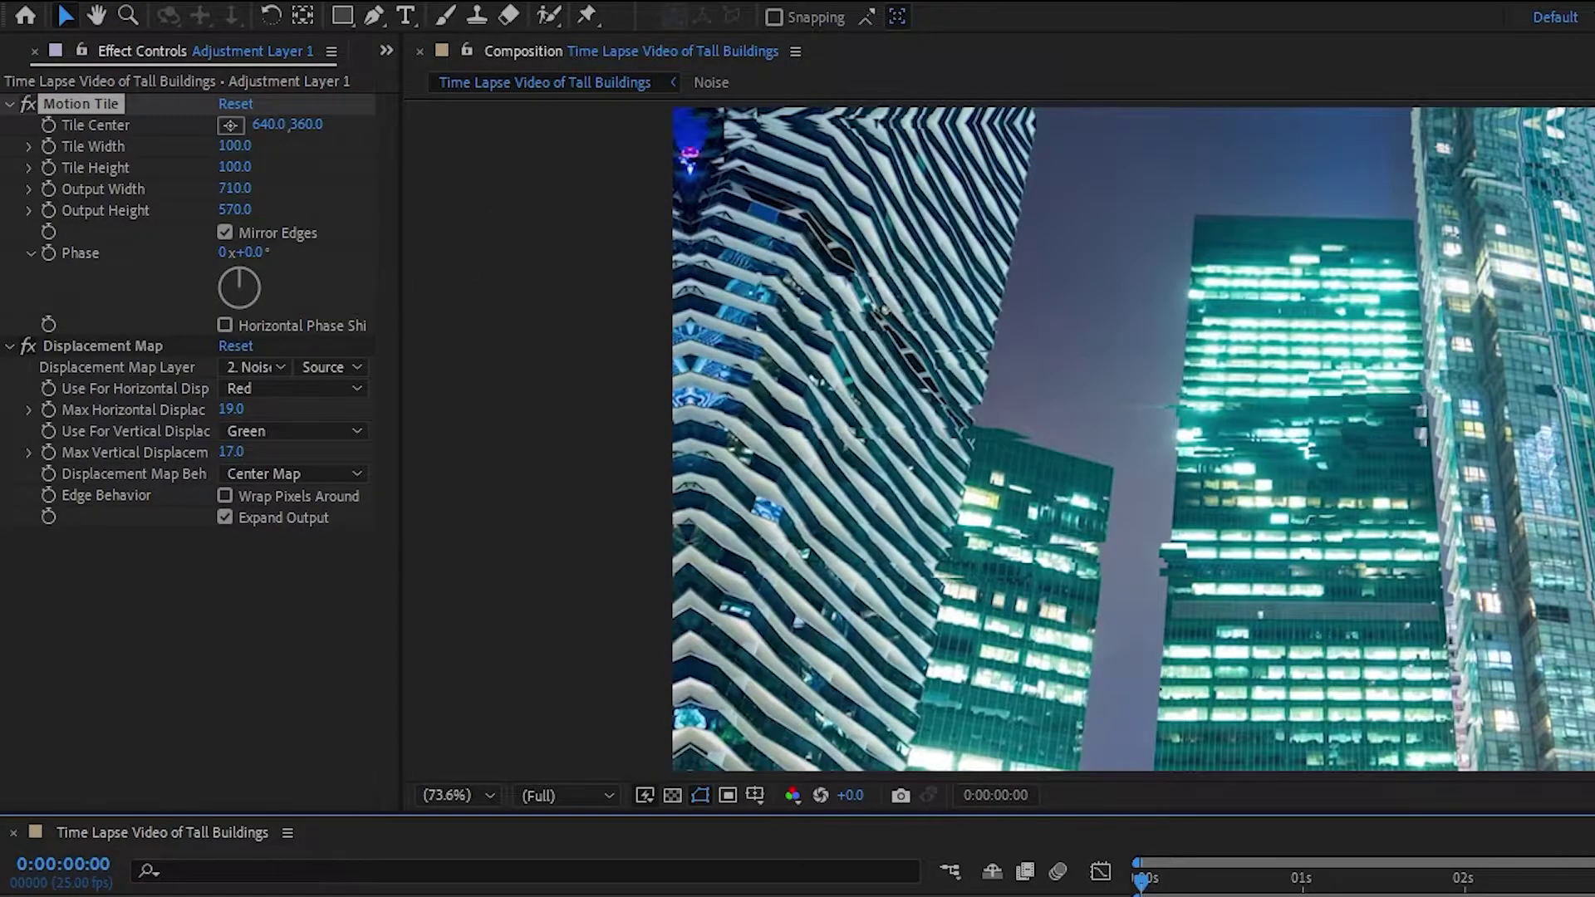
{"action": "key", "text": "space"}
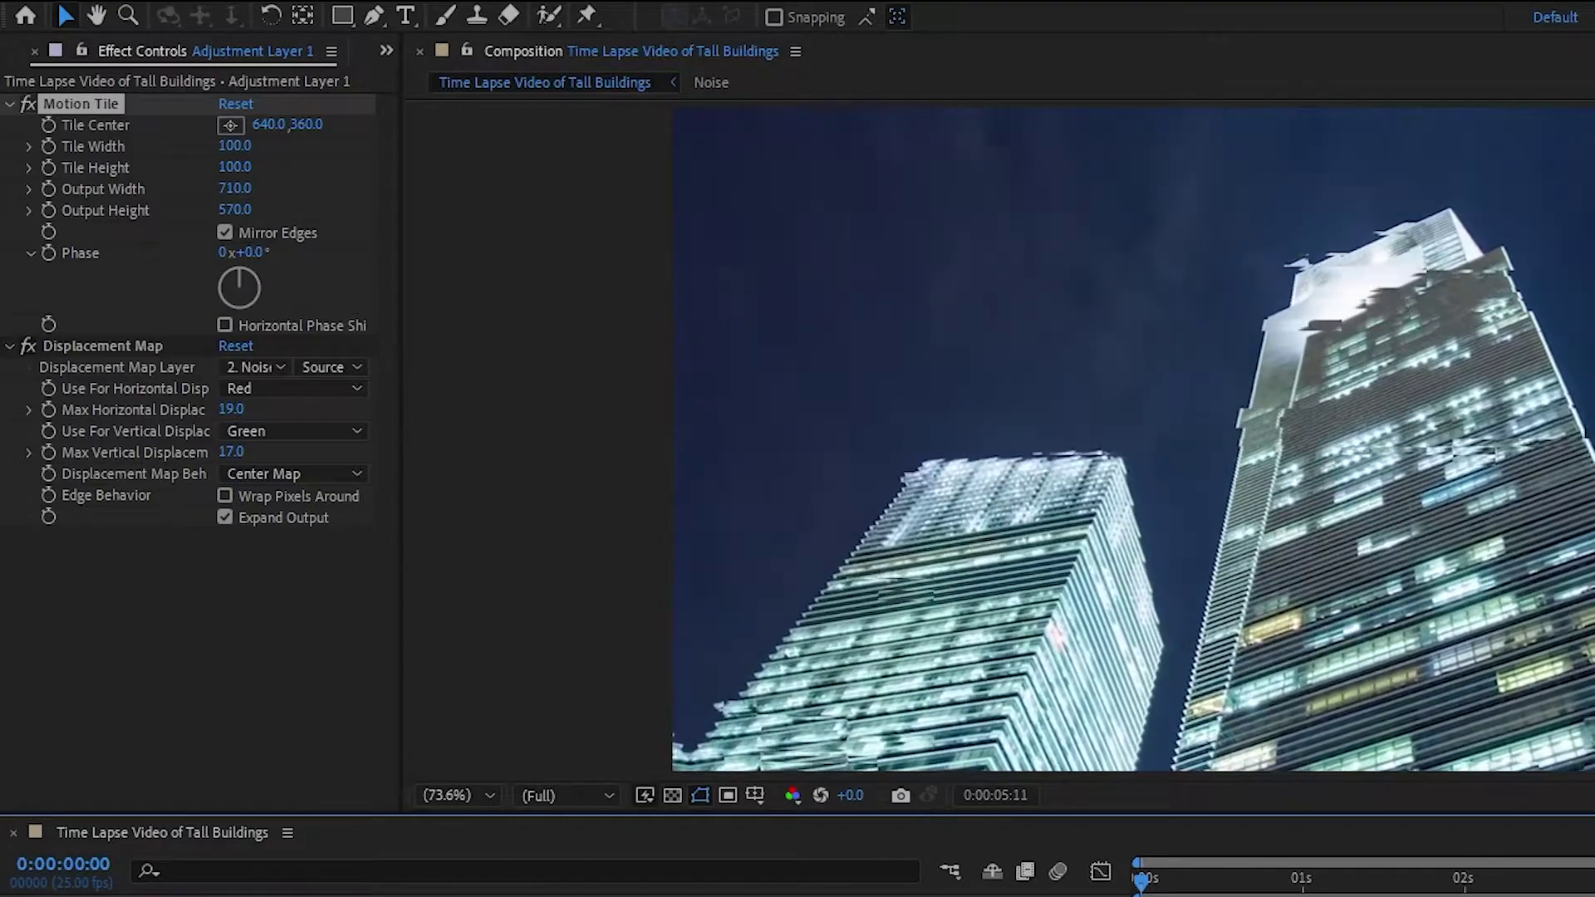
{"action": "key", "text": "space"}
{"action": "key", "text": "Home"}
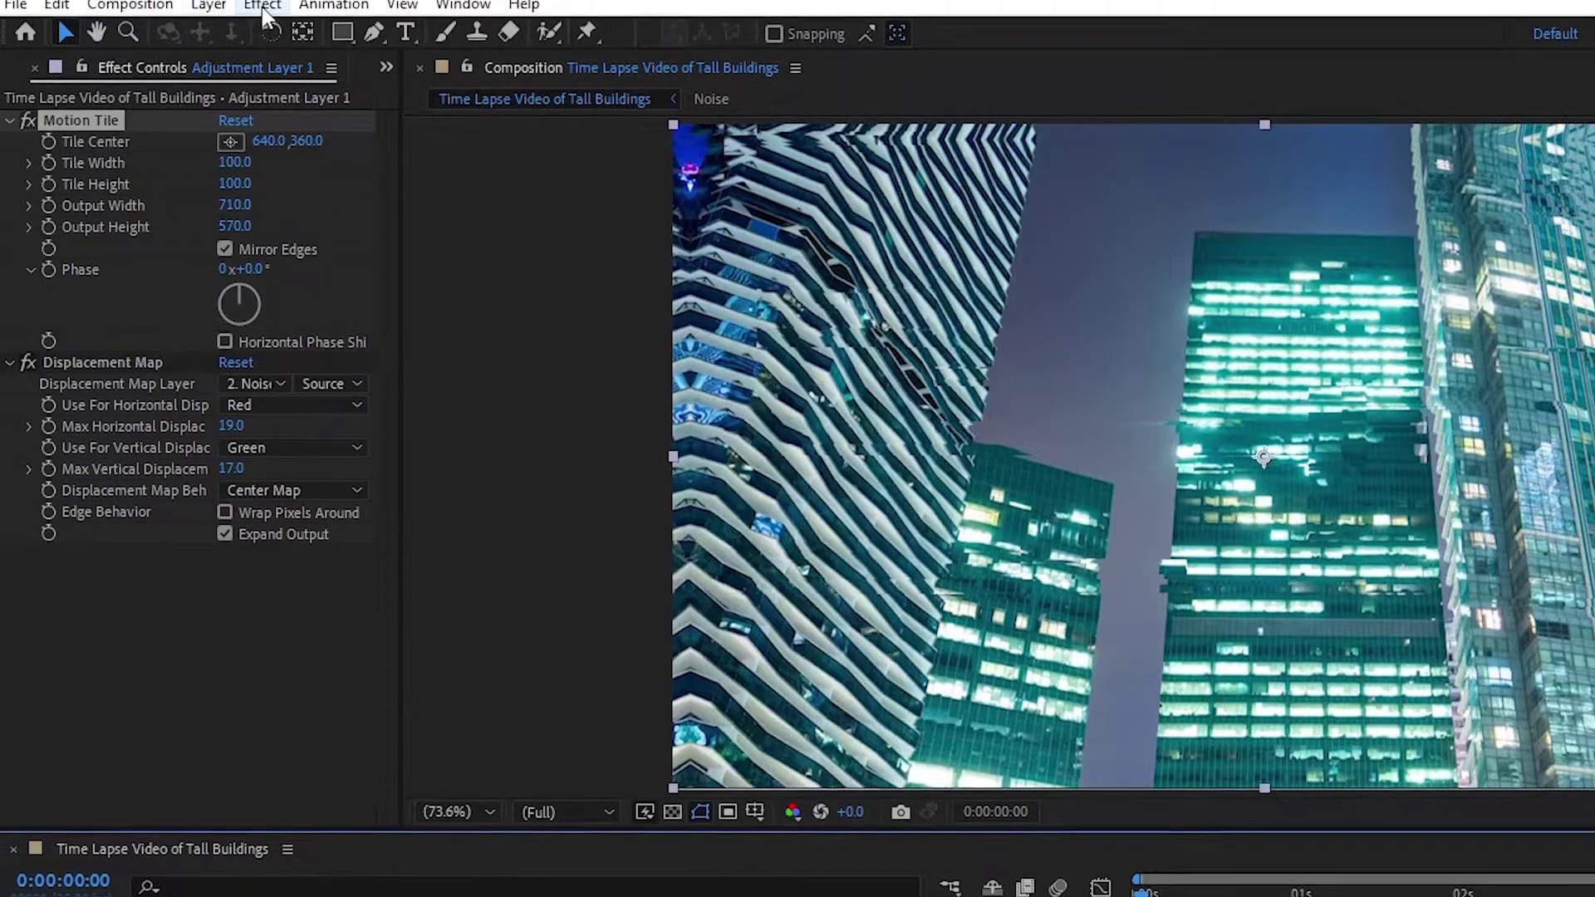
{"action": "left_click", "coordinate": [208, 0]}
- Pre-compose the layers into Pre-comp 1 and duplicate it
{"action": "left_click", "coordinate": [326, 803]}
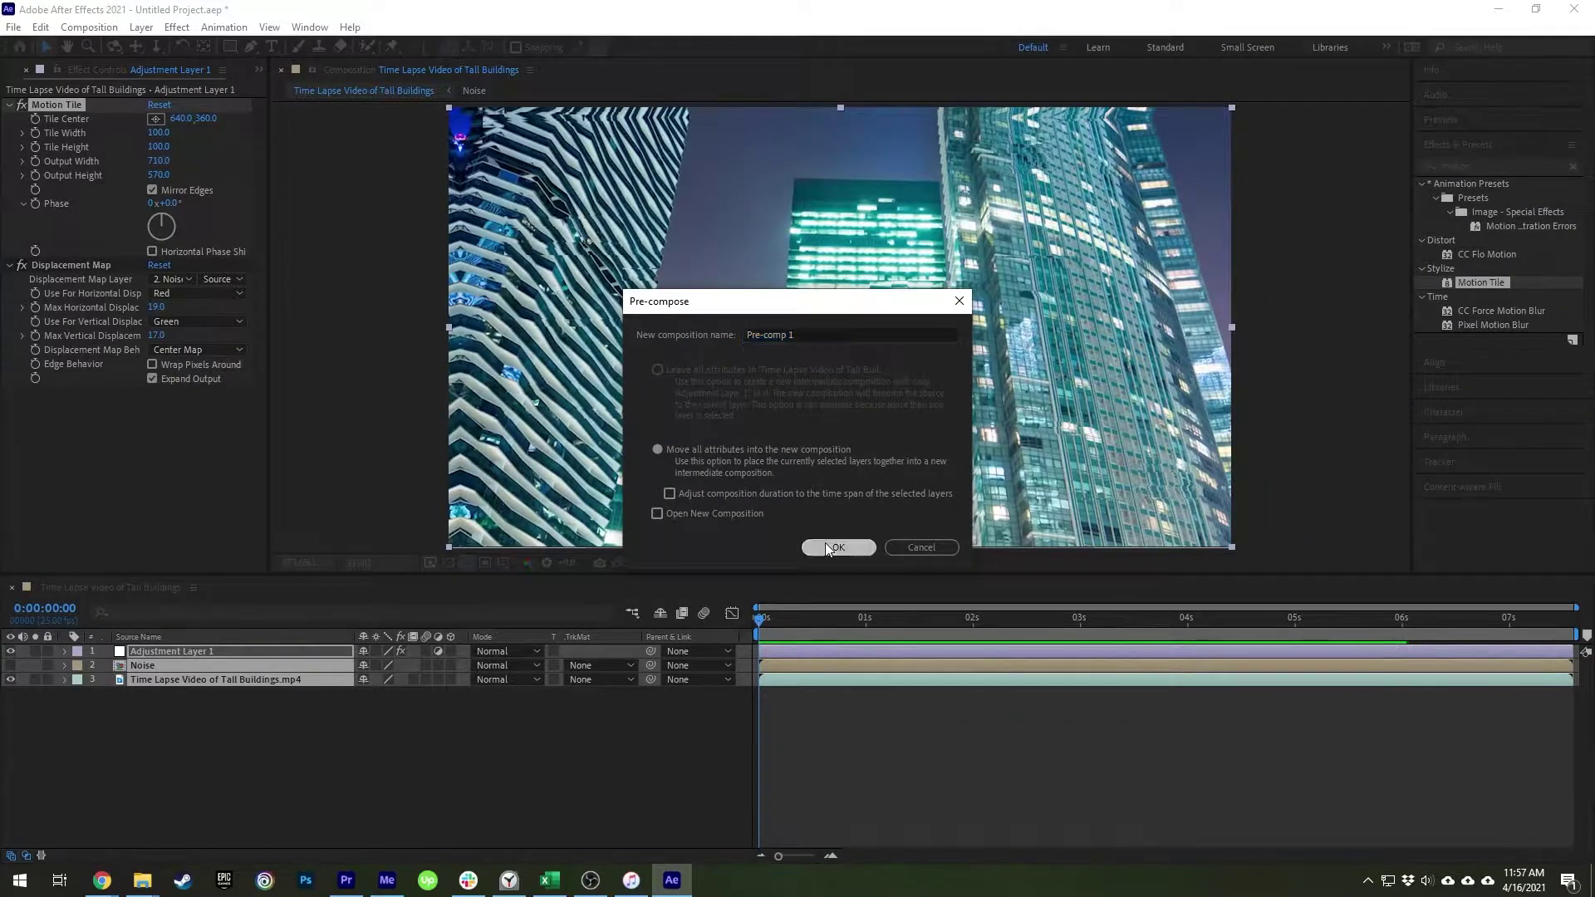
{"action": "left_click", "coordinate": [1261, 804]}
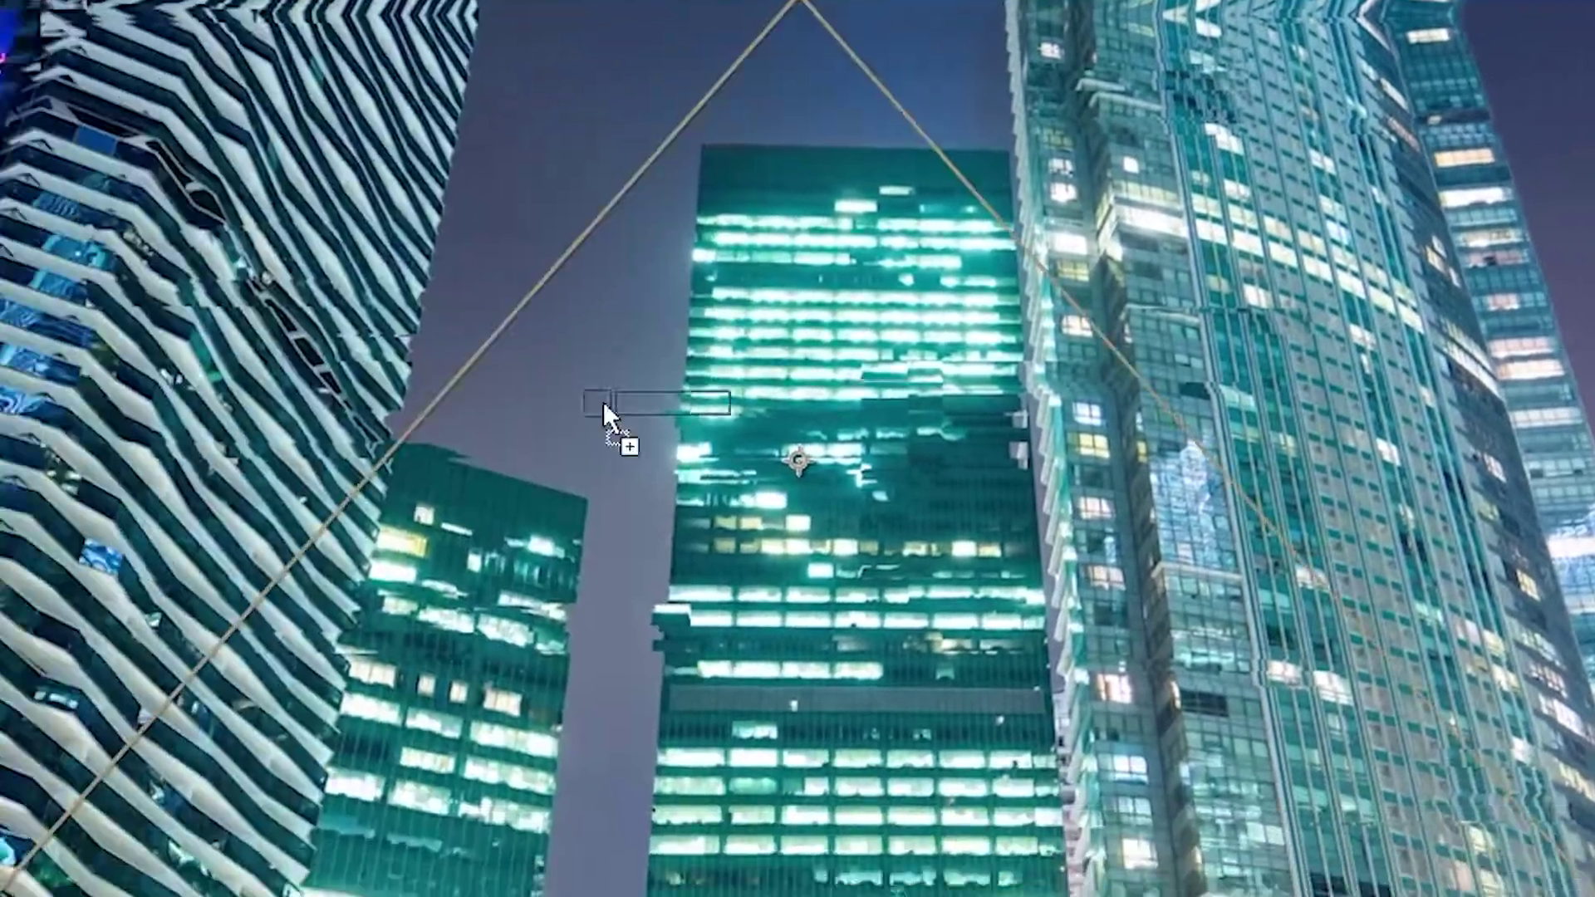
{"action": "key", "text": "ctrl+d"}
- Give the top copy's Motion Tile Mirror Edges and a 760 x 600 output
{"action": "left_click", "coordinate": [82, 742]}
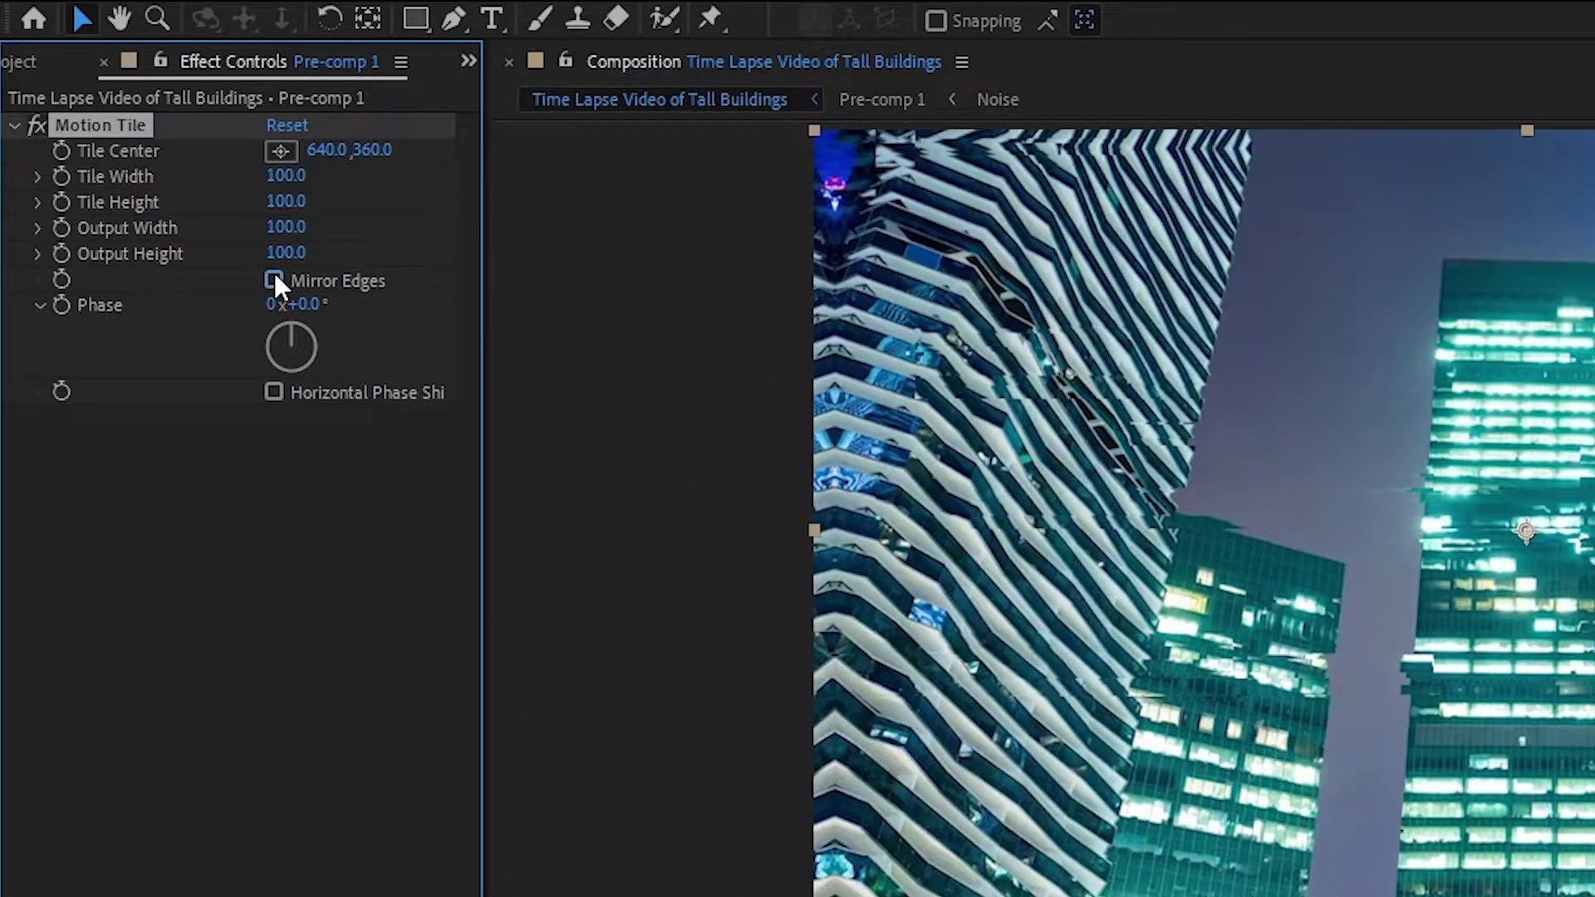
{"action": "left_click", "coordinate": [274, 281]}
{"action": "left_click_drag", "start_coordinate": [286, 227], "coordinate": [510, 221]}
{"action": "left_click_drag", "start_coordinate": [287, 251], "coordinate": [520, 246]}
{"action": "left_click_drag", "start_coordinate": [307, 252], "coordinate": [253, 246]}
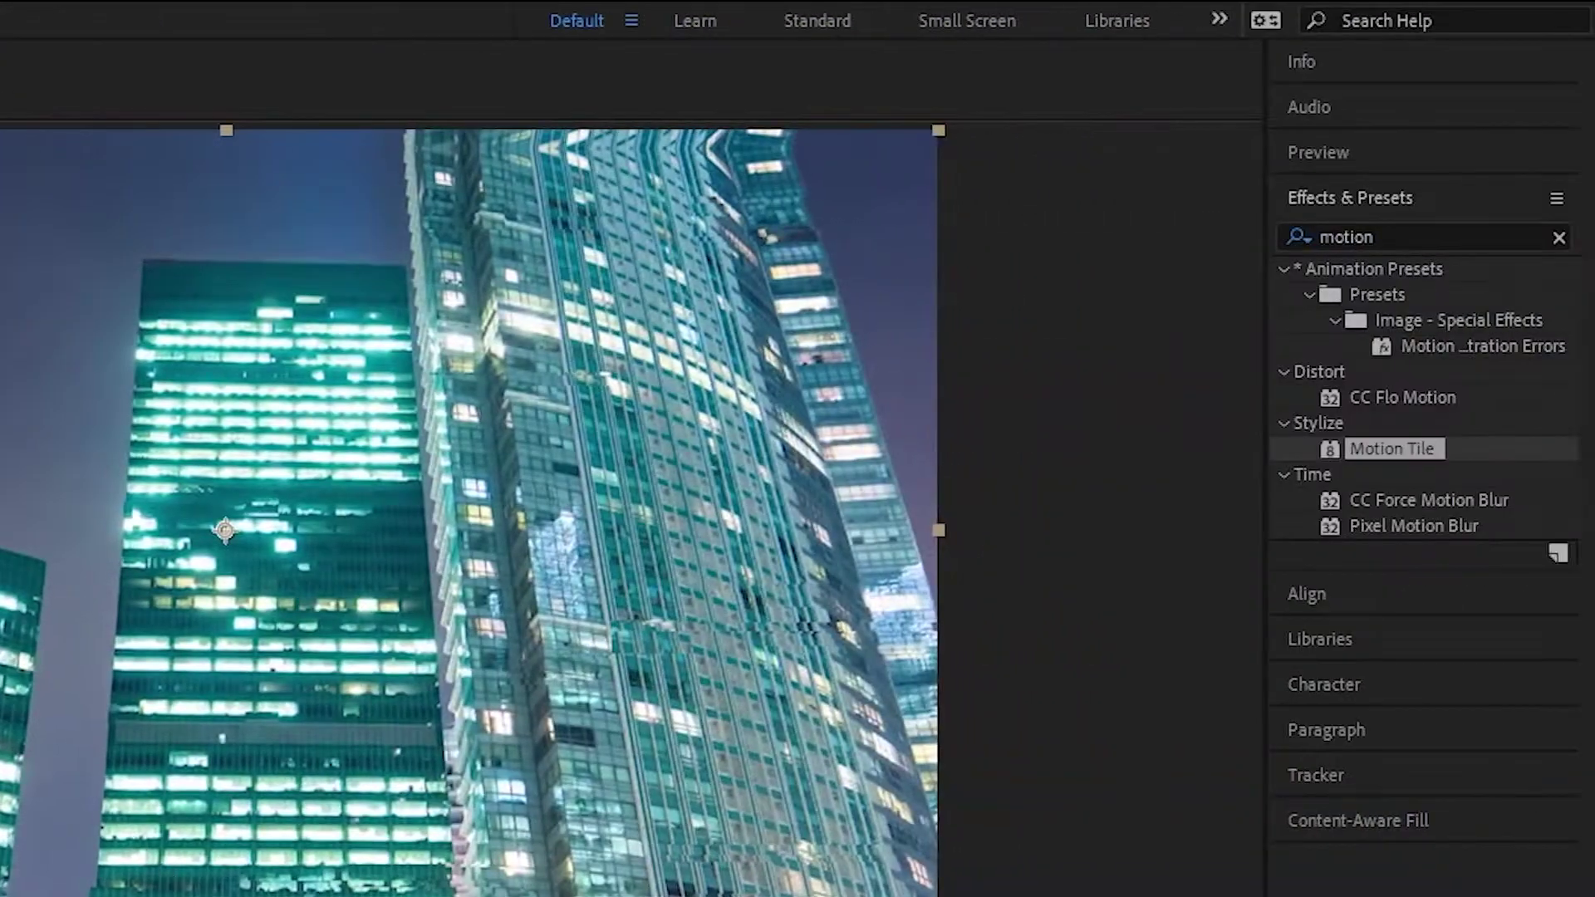
- Apply Shift Channels to the top Pre-comp 1 layer, turning off green and blue to keep red
{"action": "type", "text": "shift cha"}
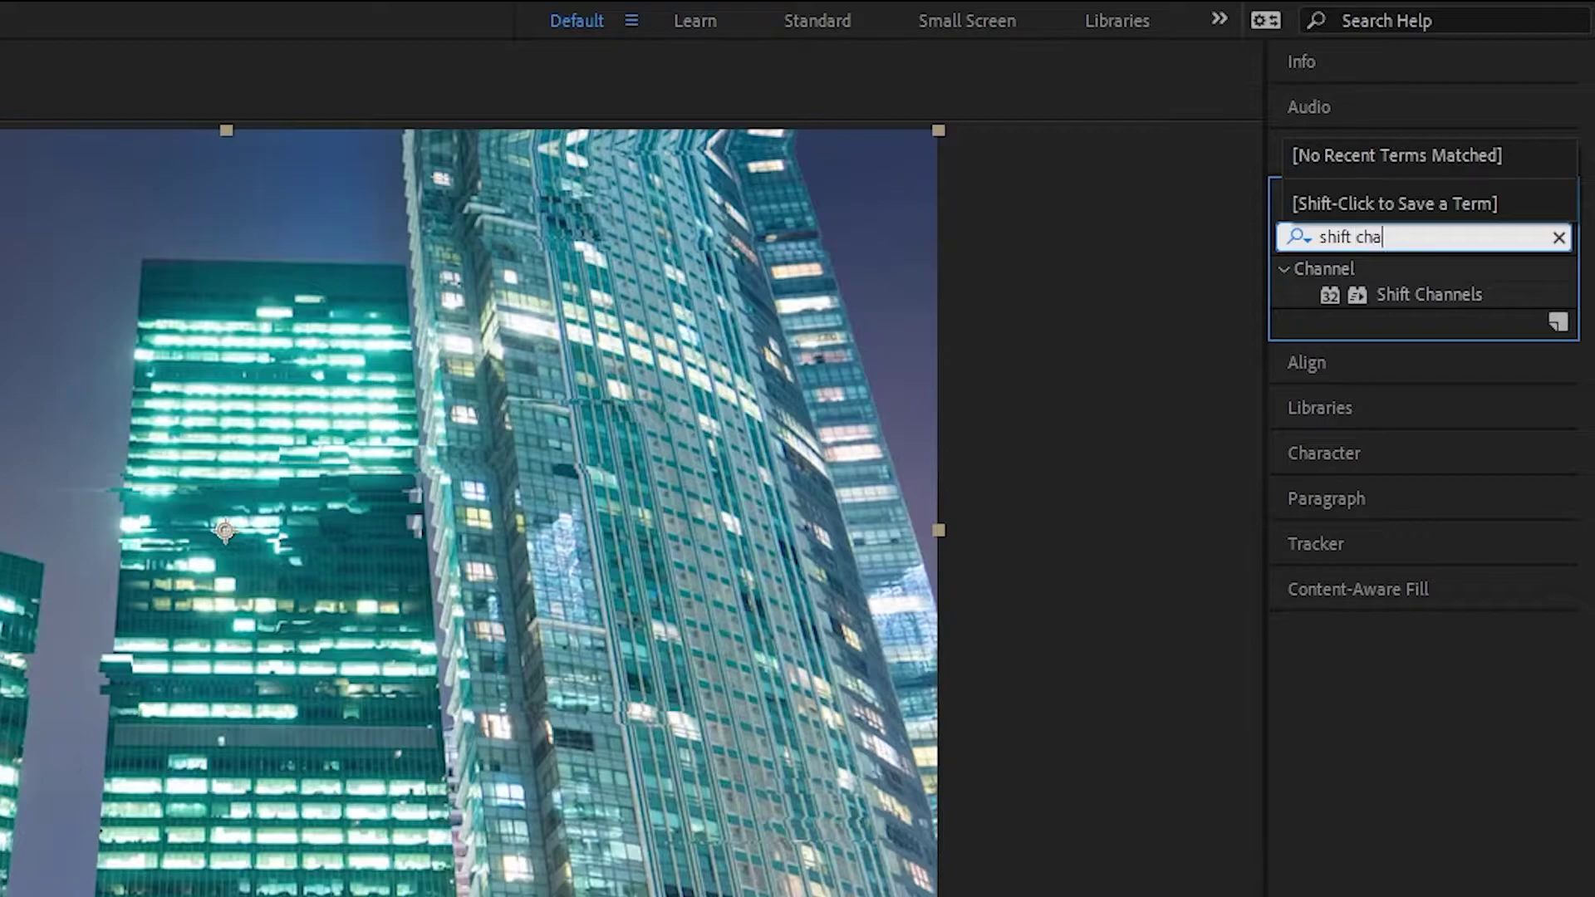
{"action": "left_click_drag", "start_coordinate": [1496, 299], "coordinate": [372, 611]}
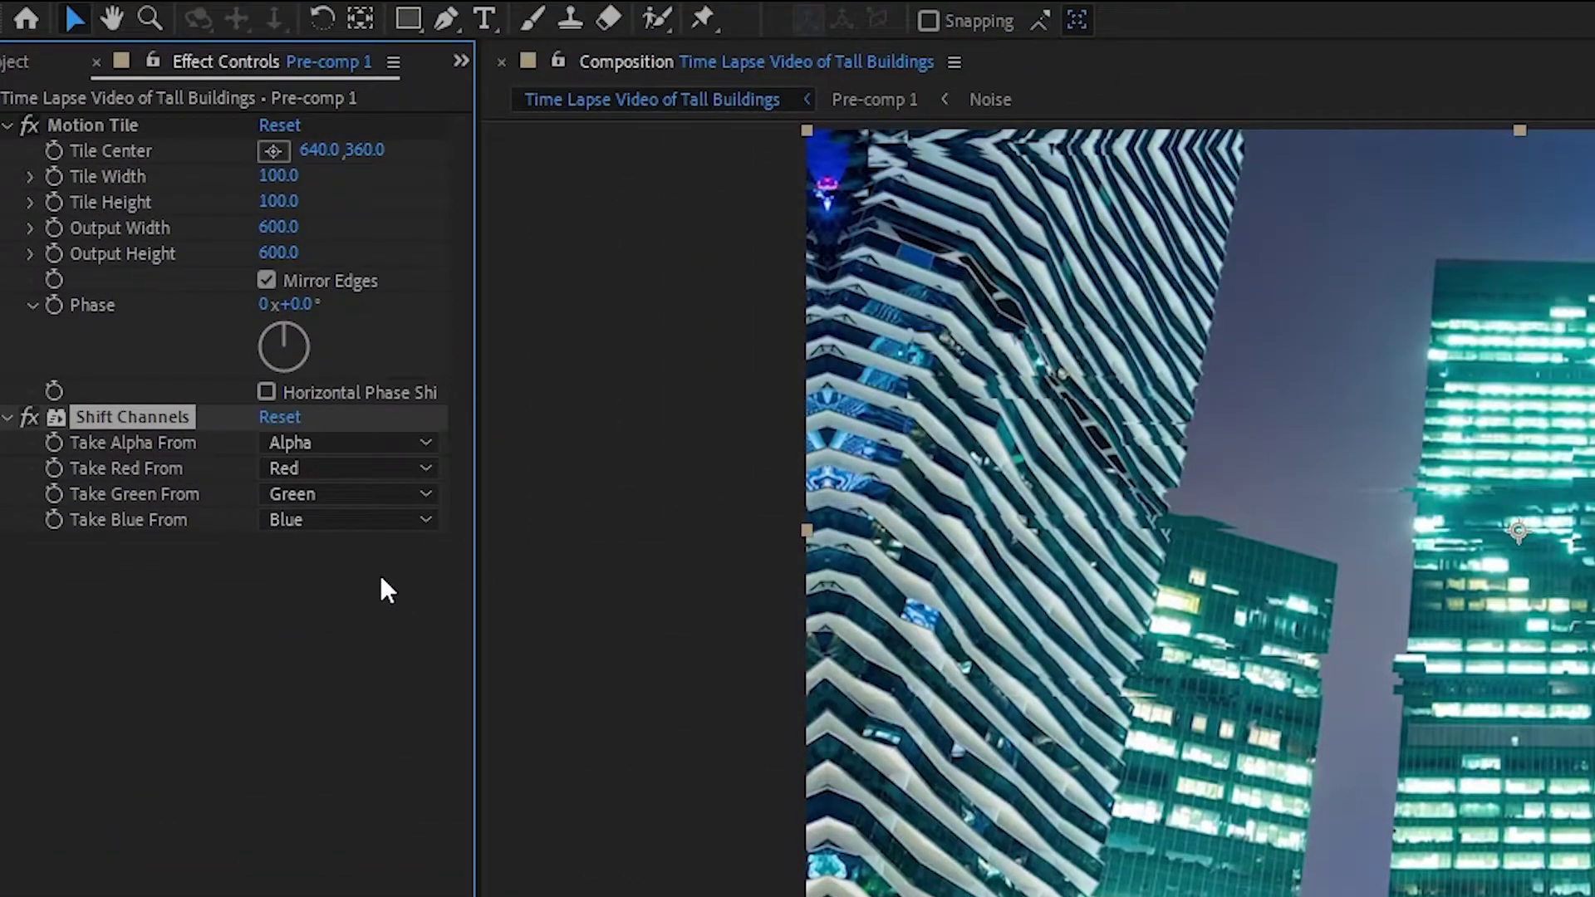
{"action": "left_click", "coordinate": [388, 494]}
{"action": "left_click", "coordinate": [376, 826]}
{"action": "left_click", "coordinate": [340, 521]}
{"action": "left_click", "coordinate": [341, 847]}
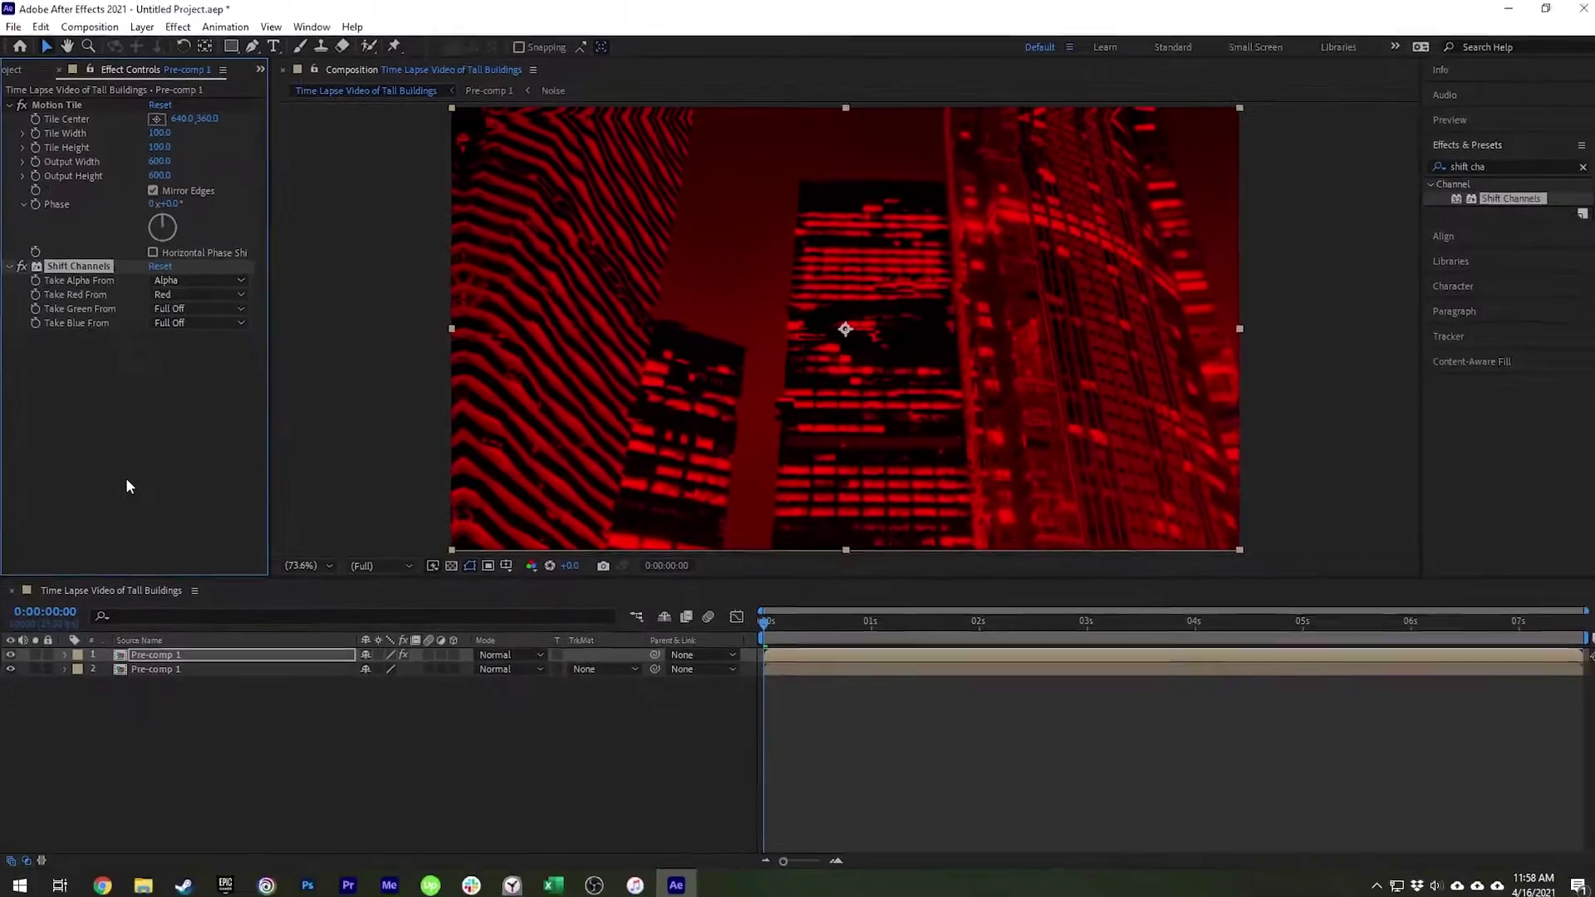
- Duplicate it and make the copy green-only: red off, green from Green
{"action": "left_click", "coordinate": [156, 649]}
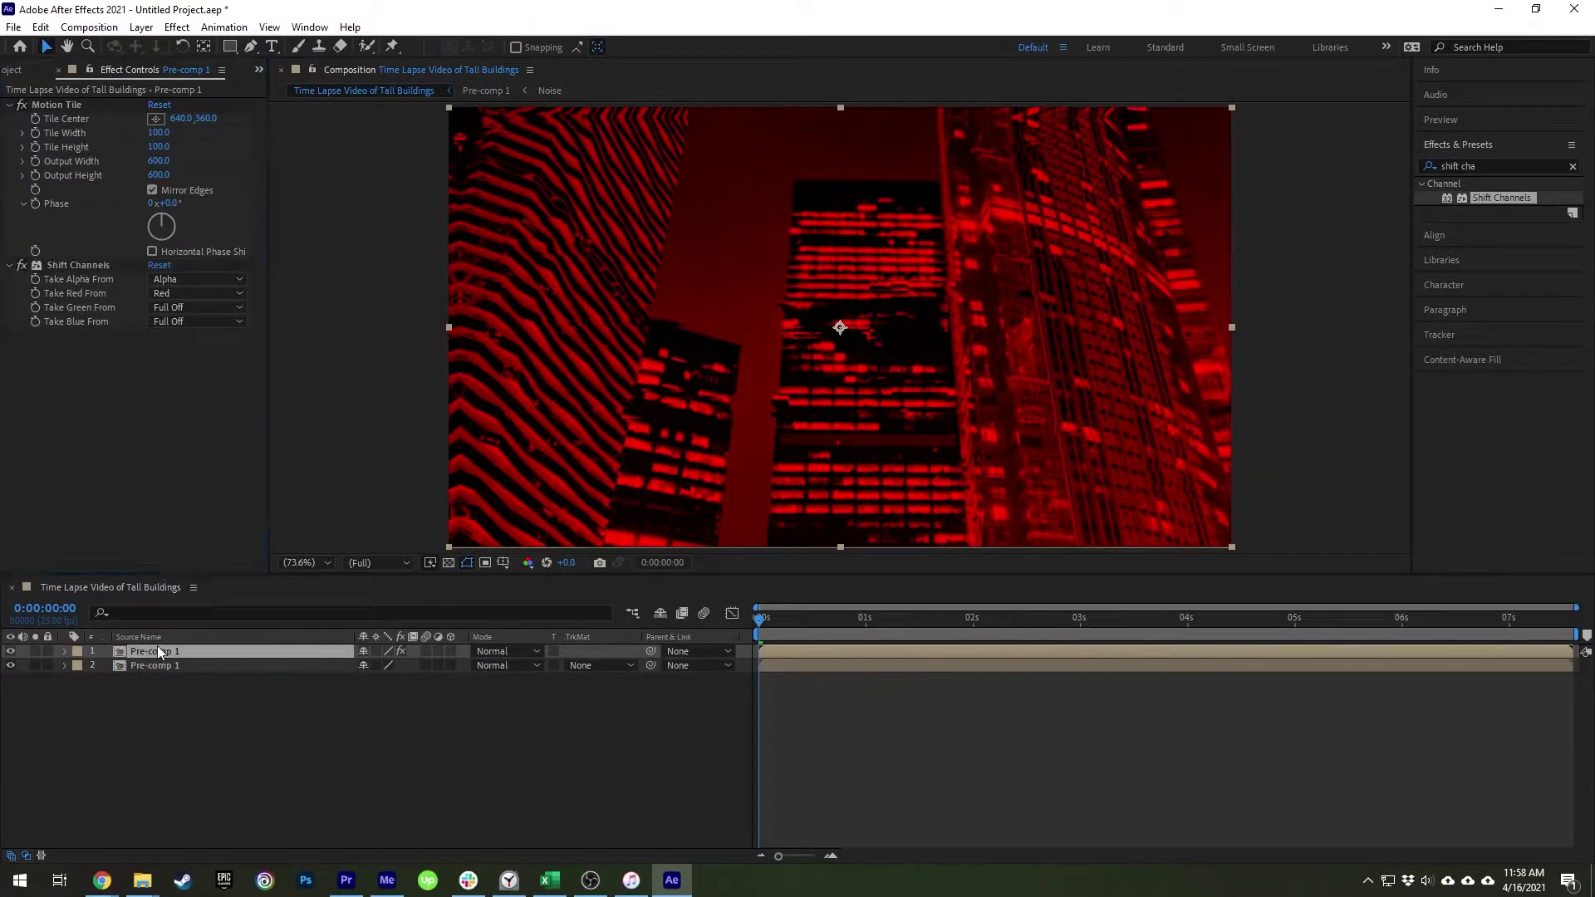
{"action": "key", "text": "ctrl+d"}
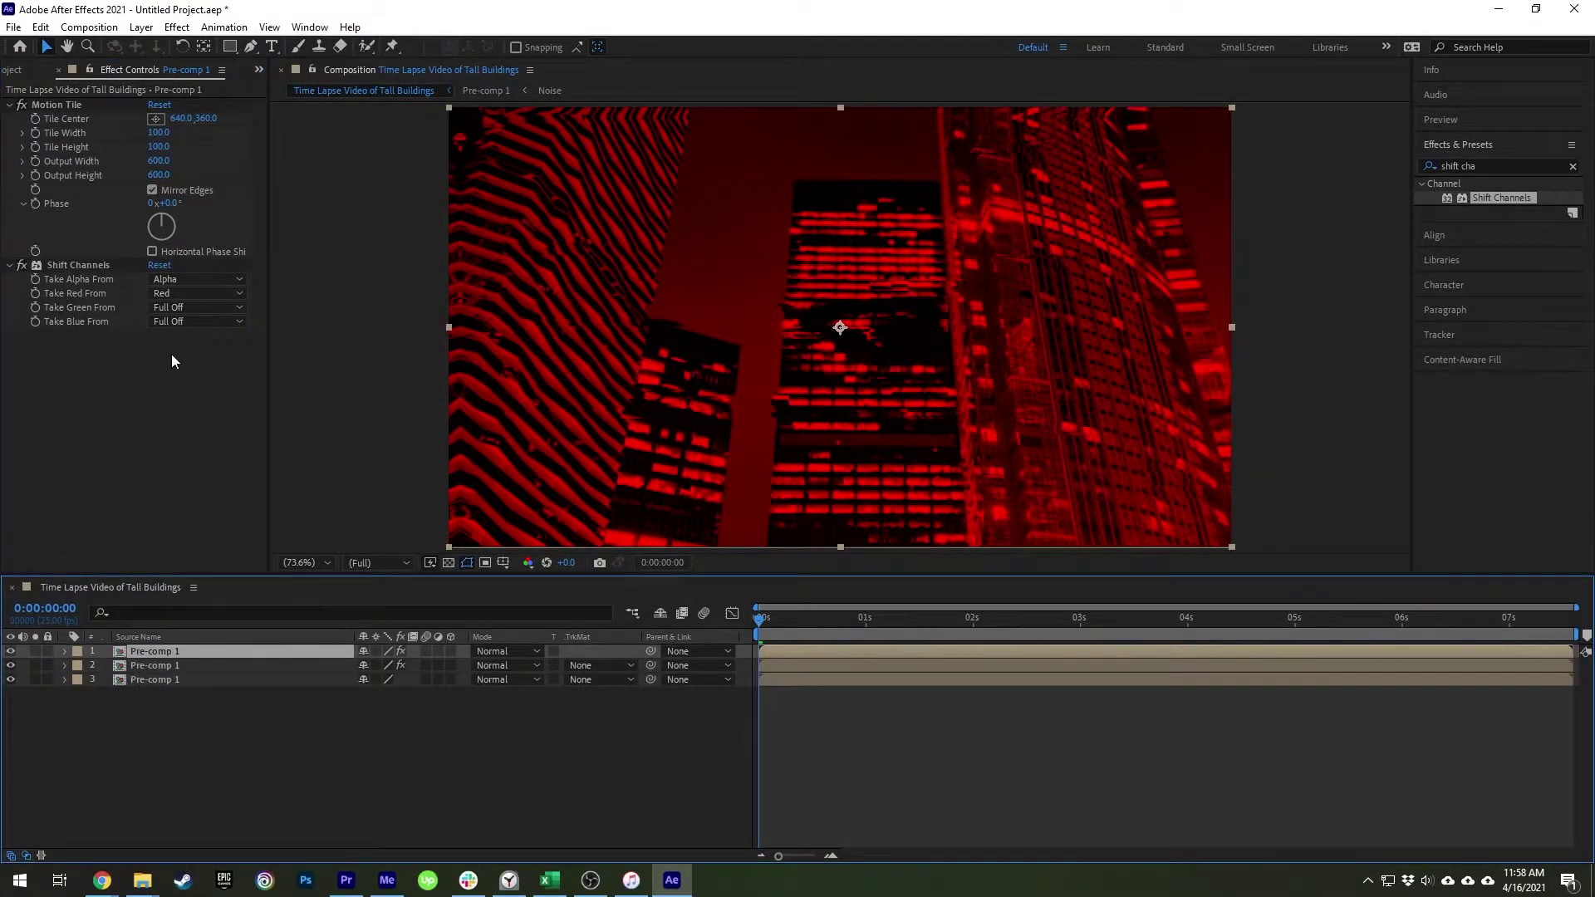
{"action": "left_click", "coordinate": [178, 294]}
{"action": "left_click", "coordinate": [201, 475]}
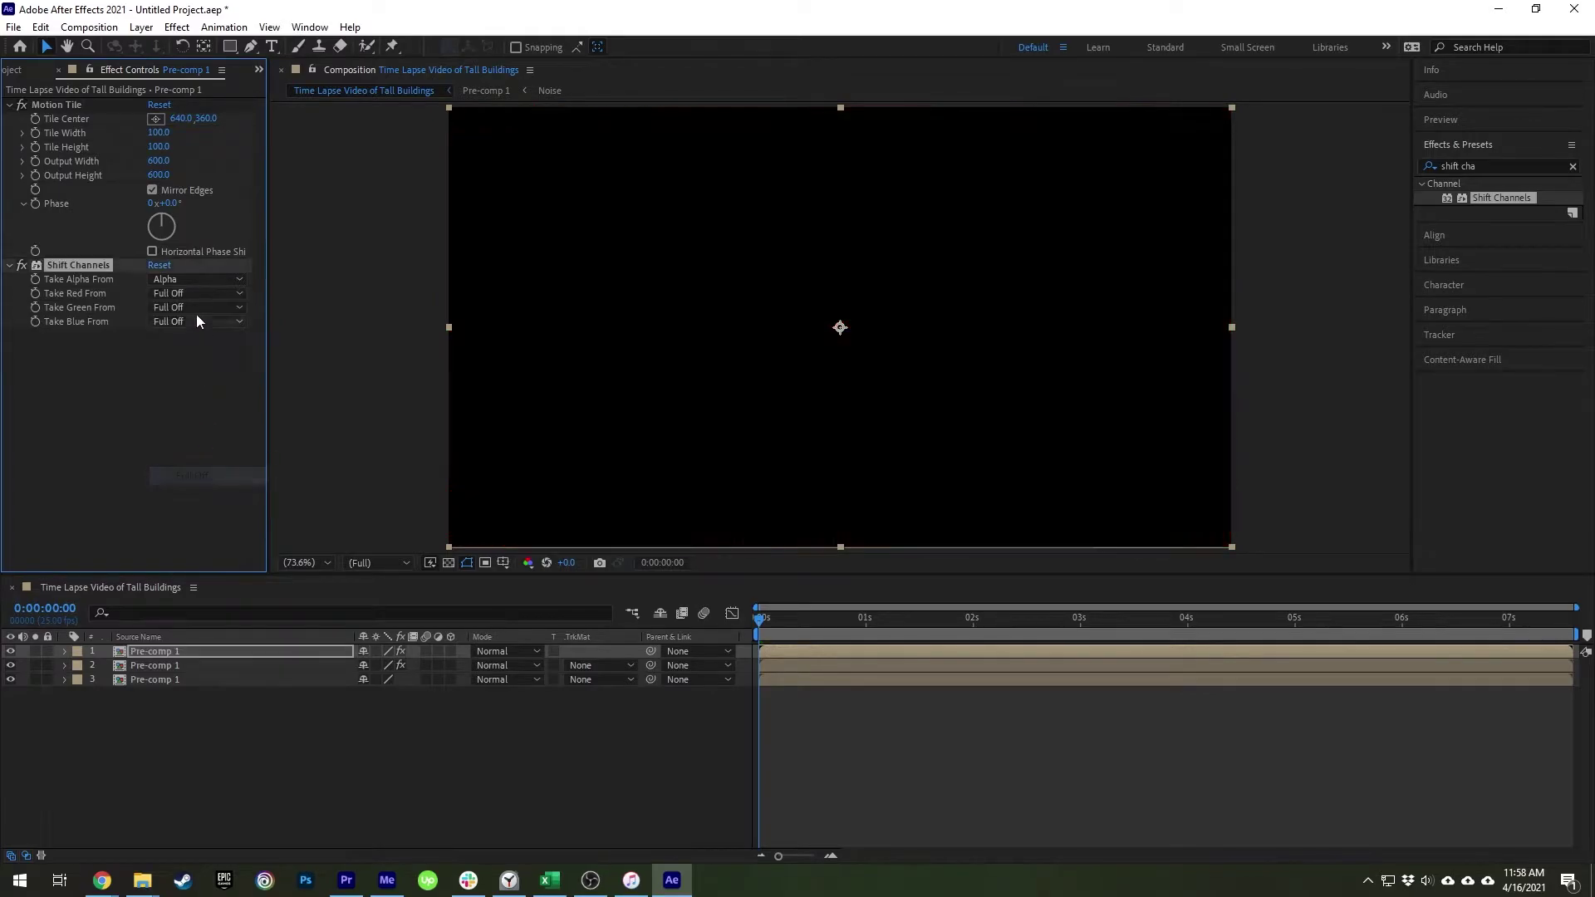
{"action": "left_click", "coordinate": [196, 309]}
{"action": "left_click", "coordinate": [212, 363]}
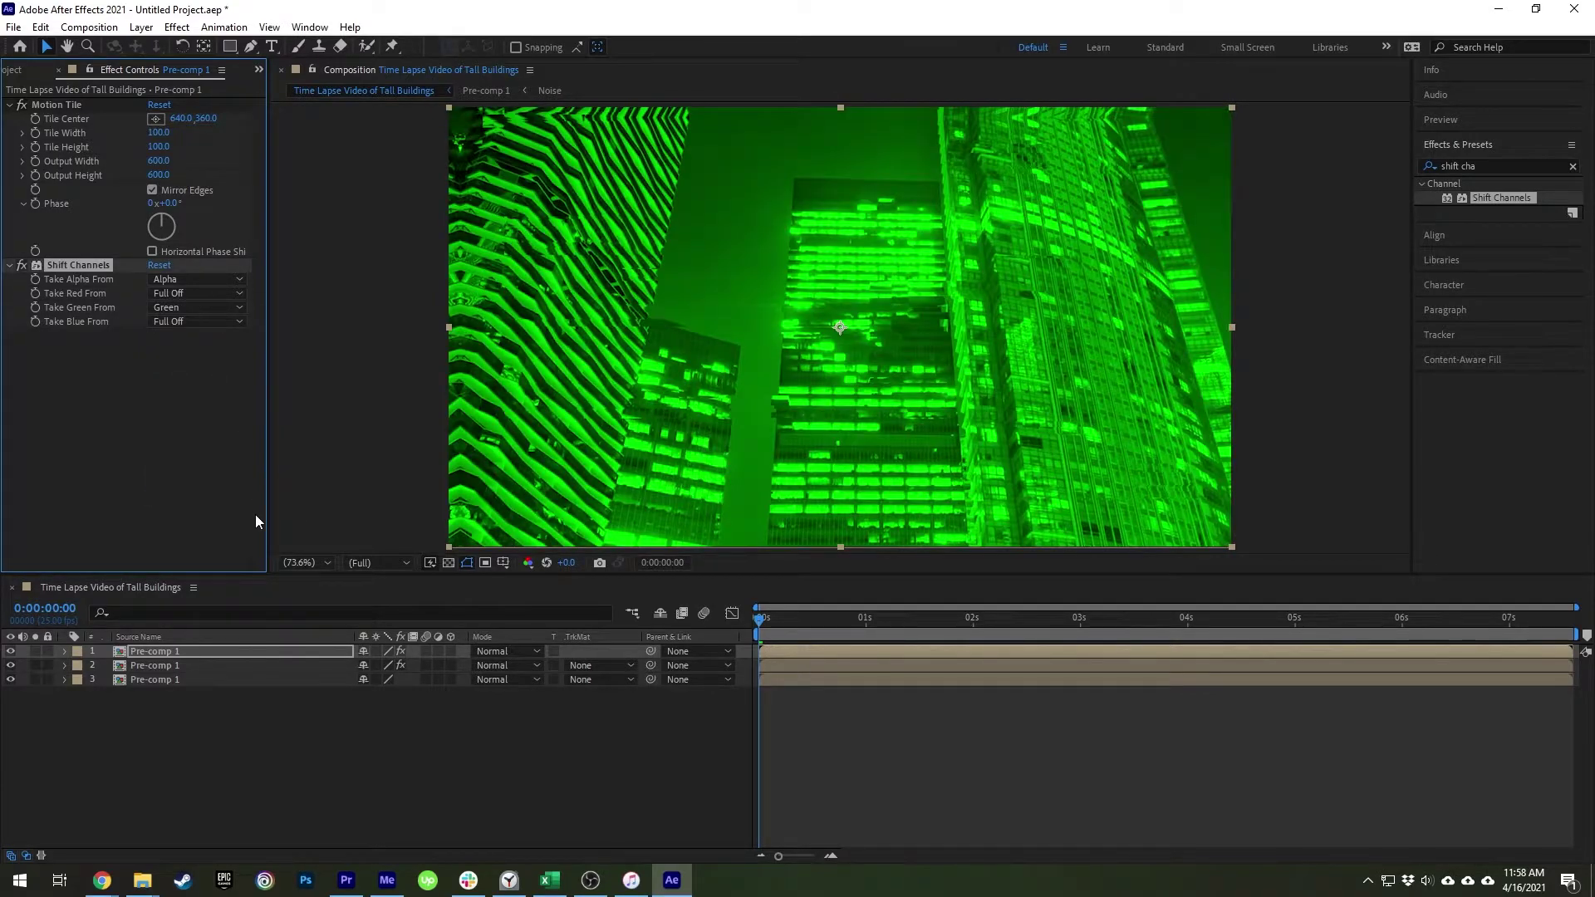
- Duplicate again and make the copy blue-only: green off, blue from Blue
{"action": "left_click", "coordinate": [168, 654]}
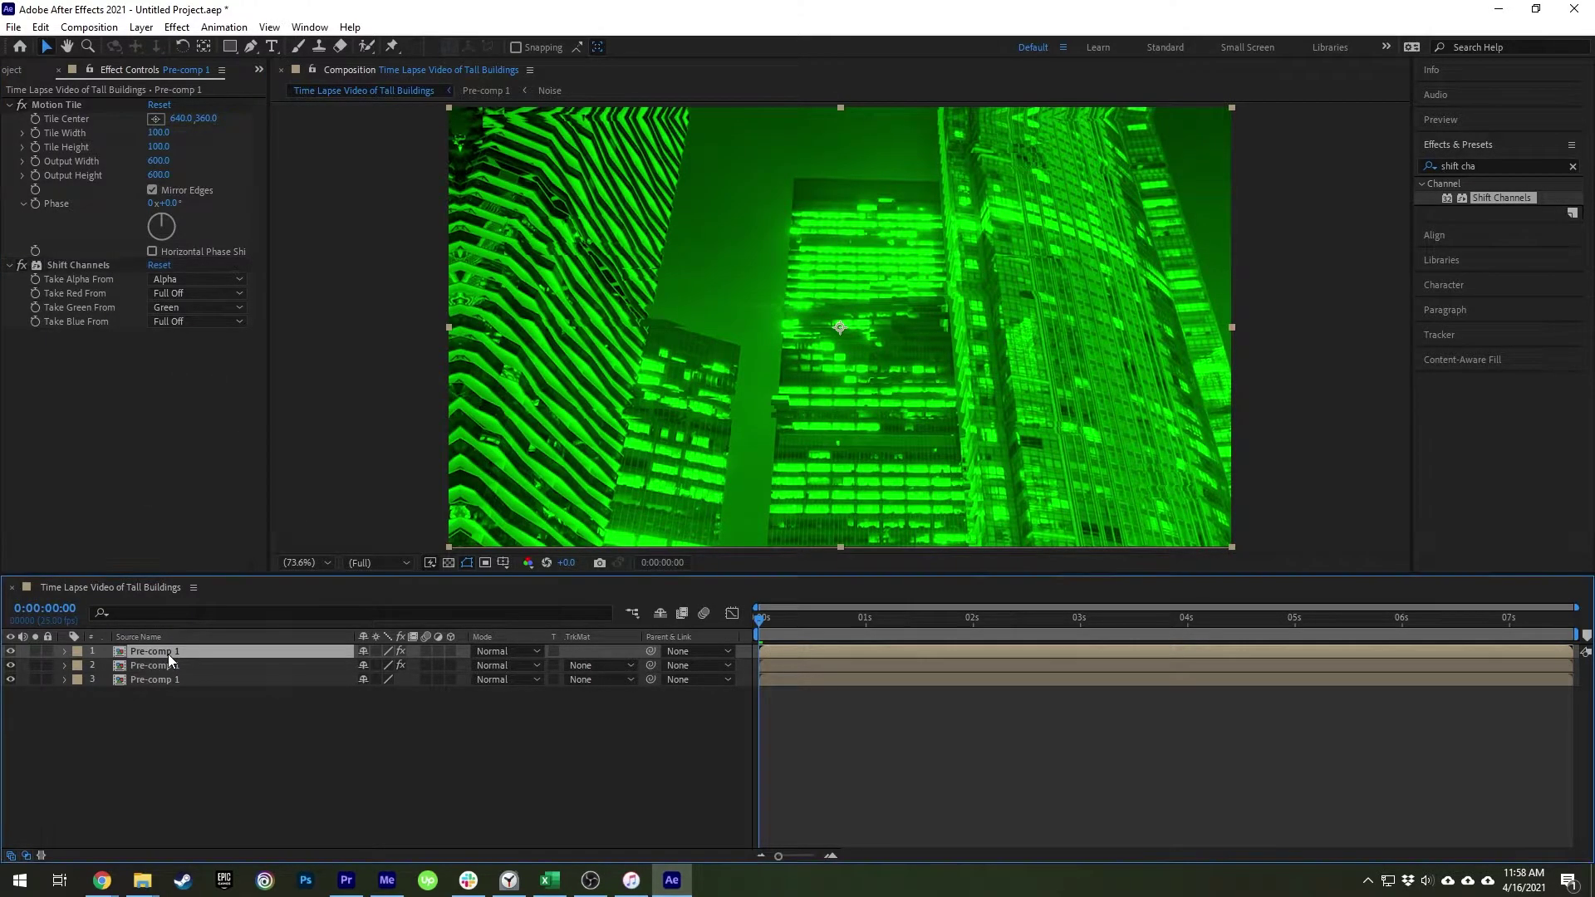
{"action": "key", "text": "ctrl+d"}
{"action": "left_click", "coordinate": [183, 307]}
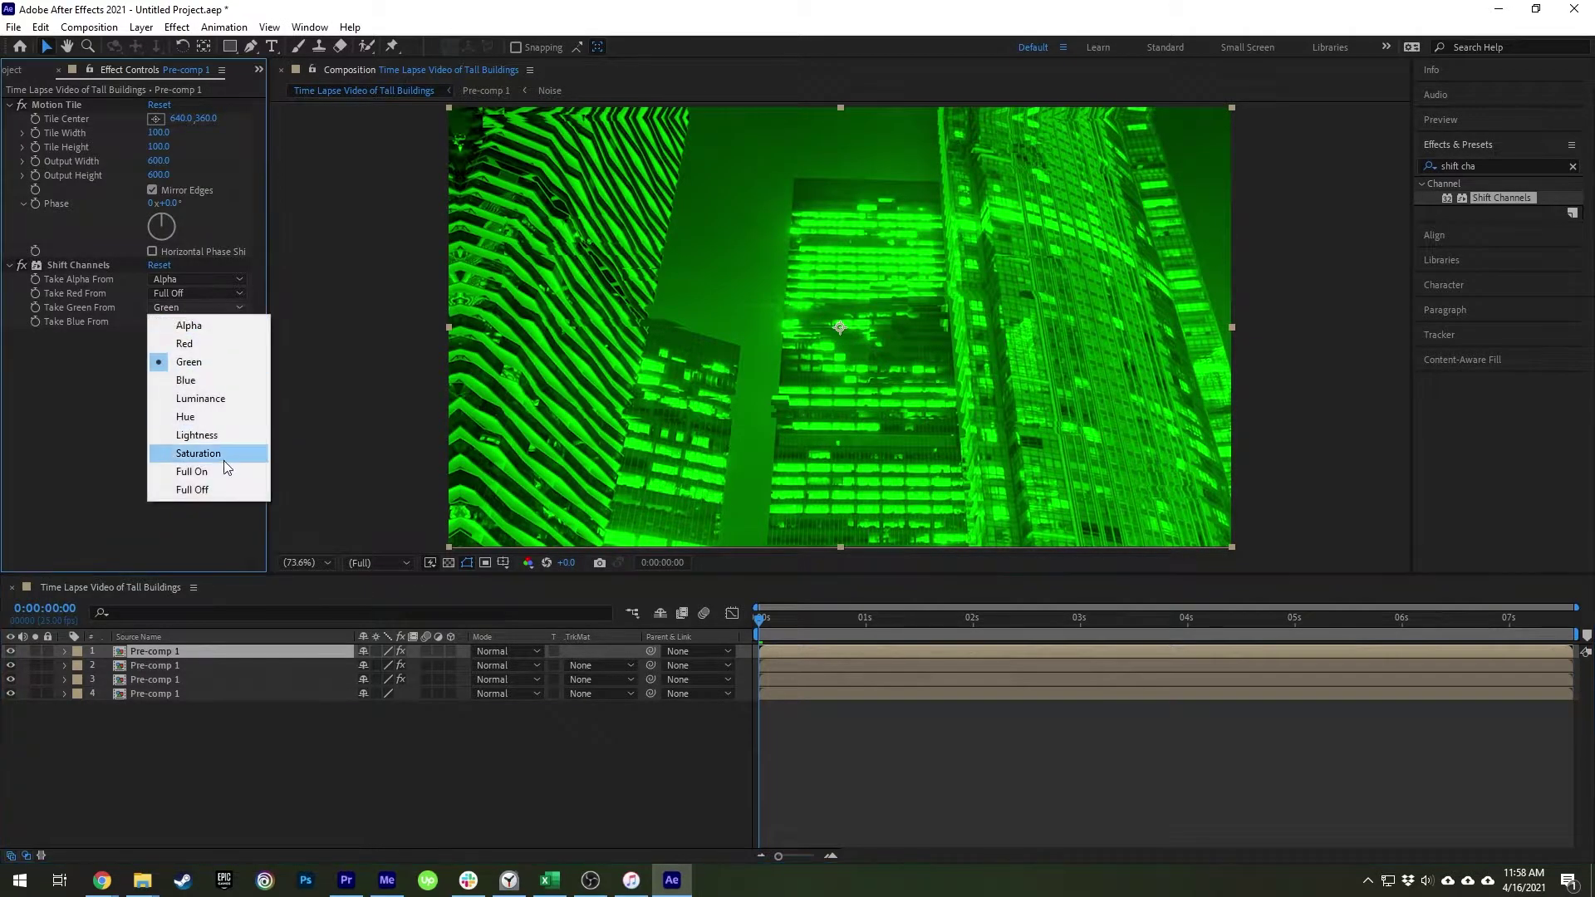
{"action": "left_click", "coordinate": [193, 495]}
{"action": "left_click", "coordinate": [191, 321]}
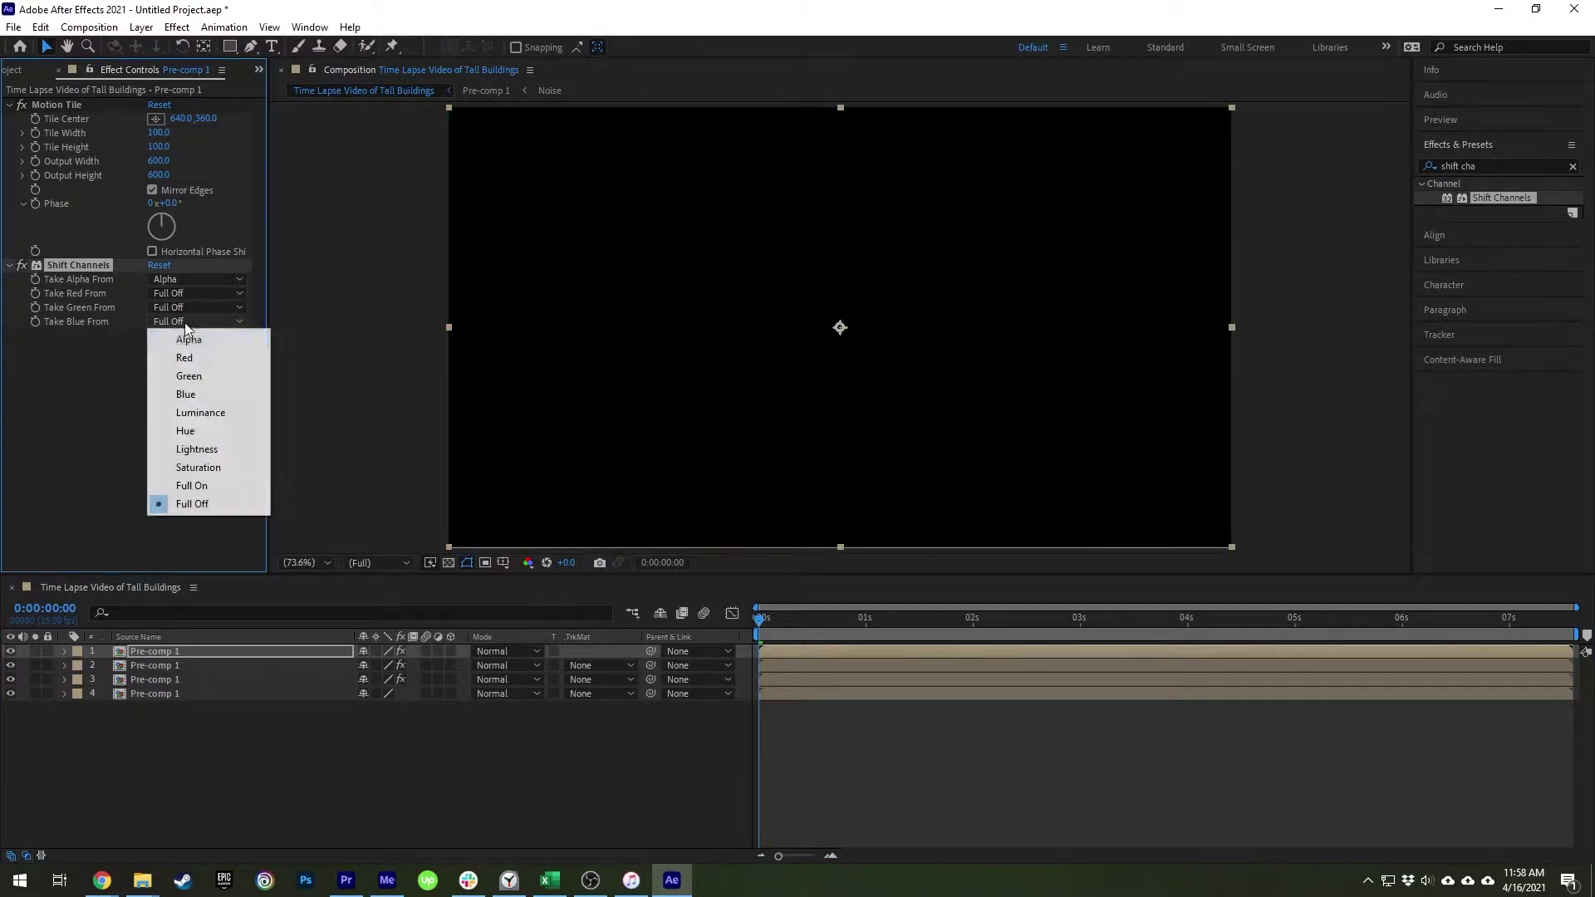
{"action": "left_click", "coordinate": [203, 397]}
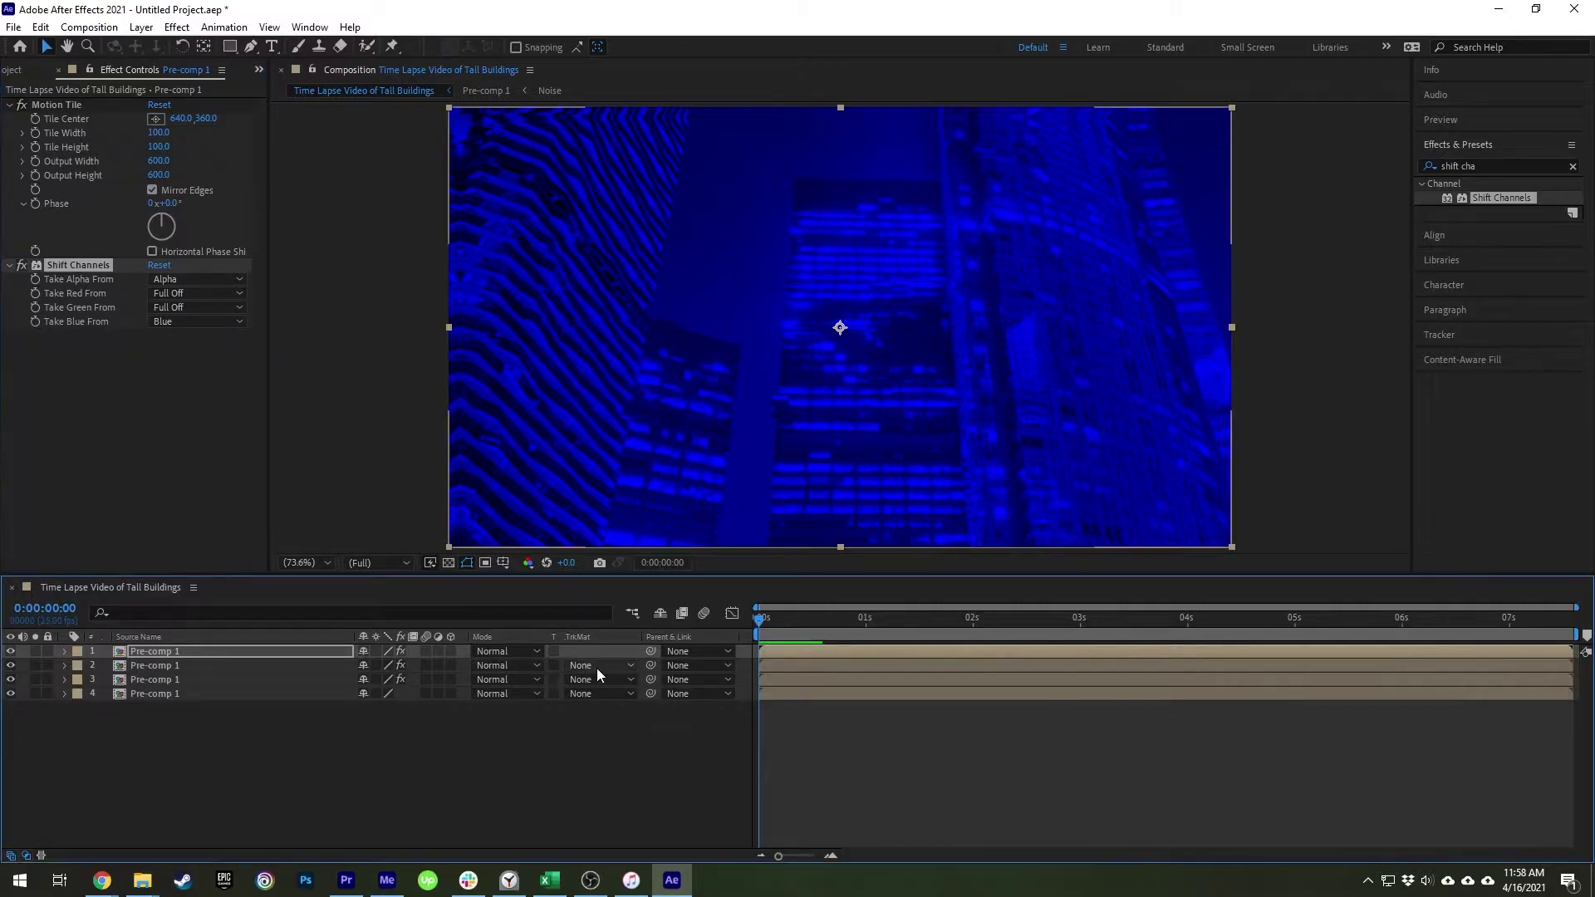
- Set the top two layers to Screen blend mode
{"action": "left_click", "coordinate": [534, 666]}
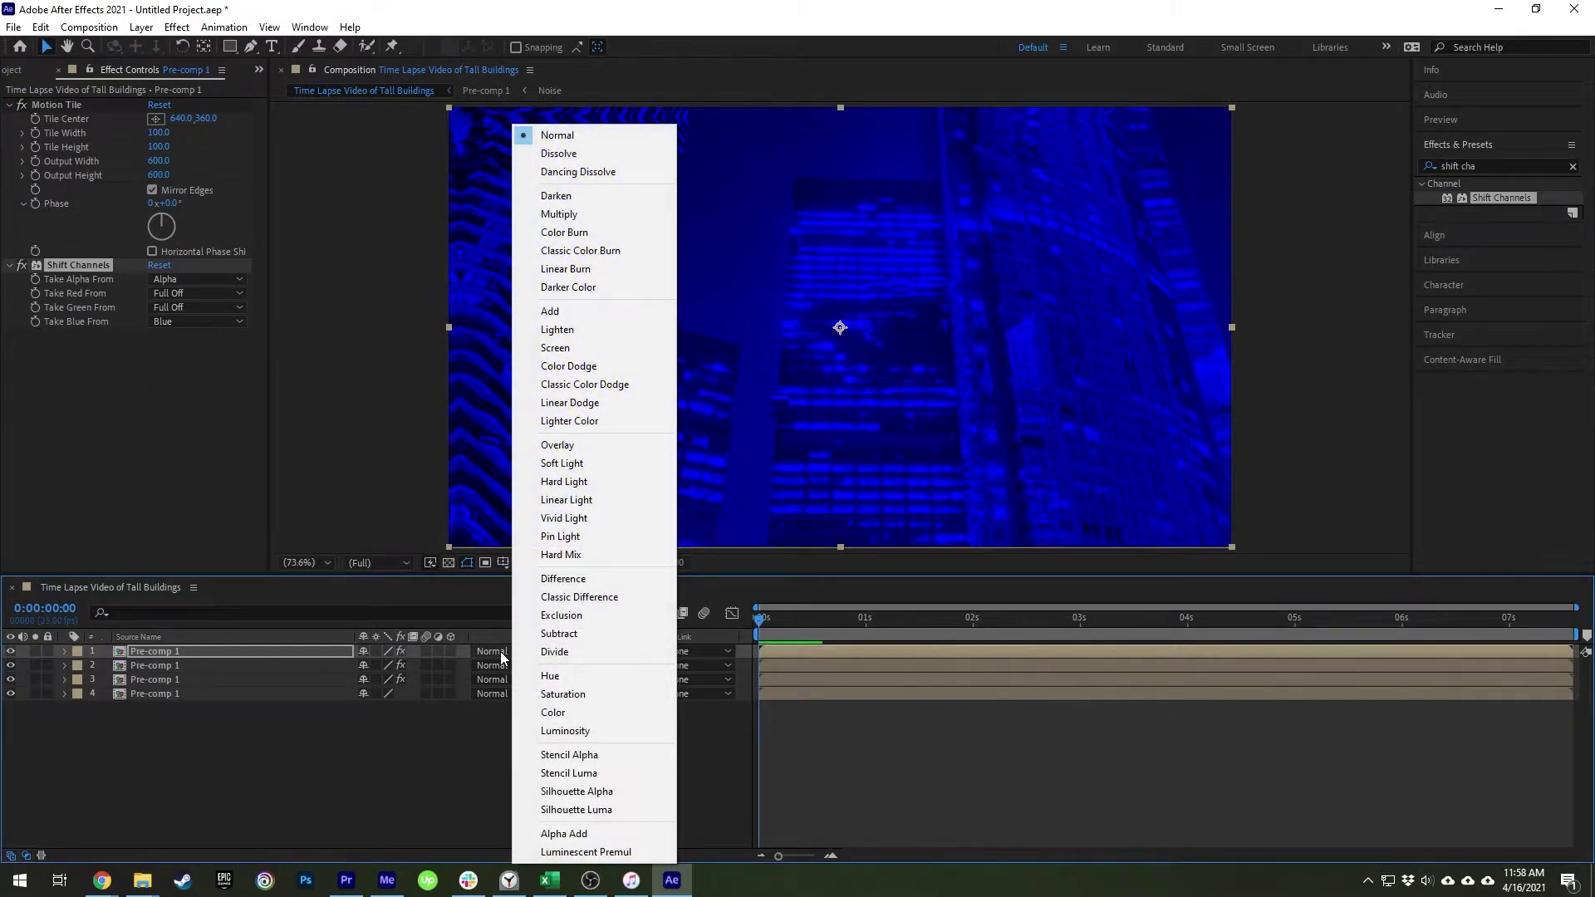
{"action": "left_click", "coordinate": [573, 348]}
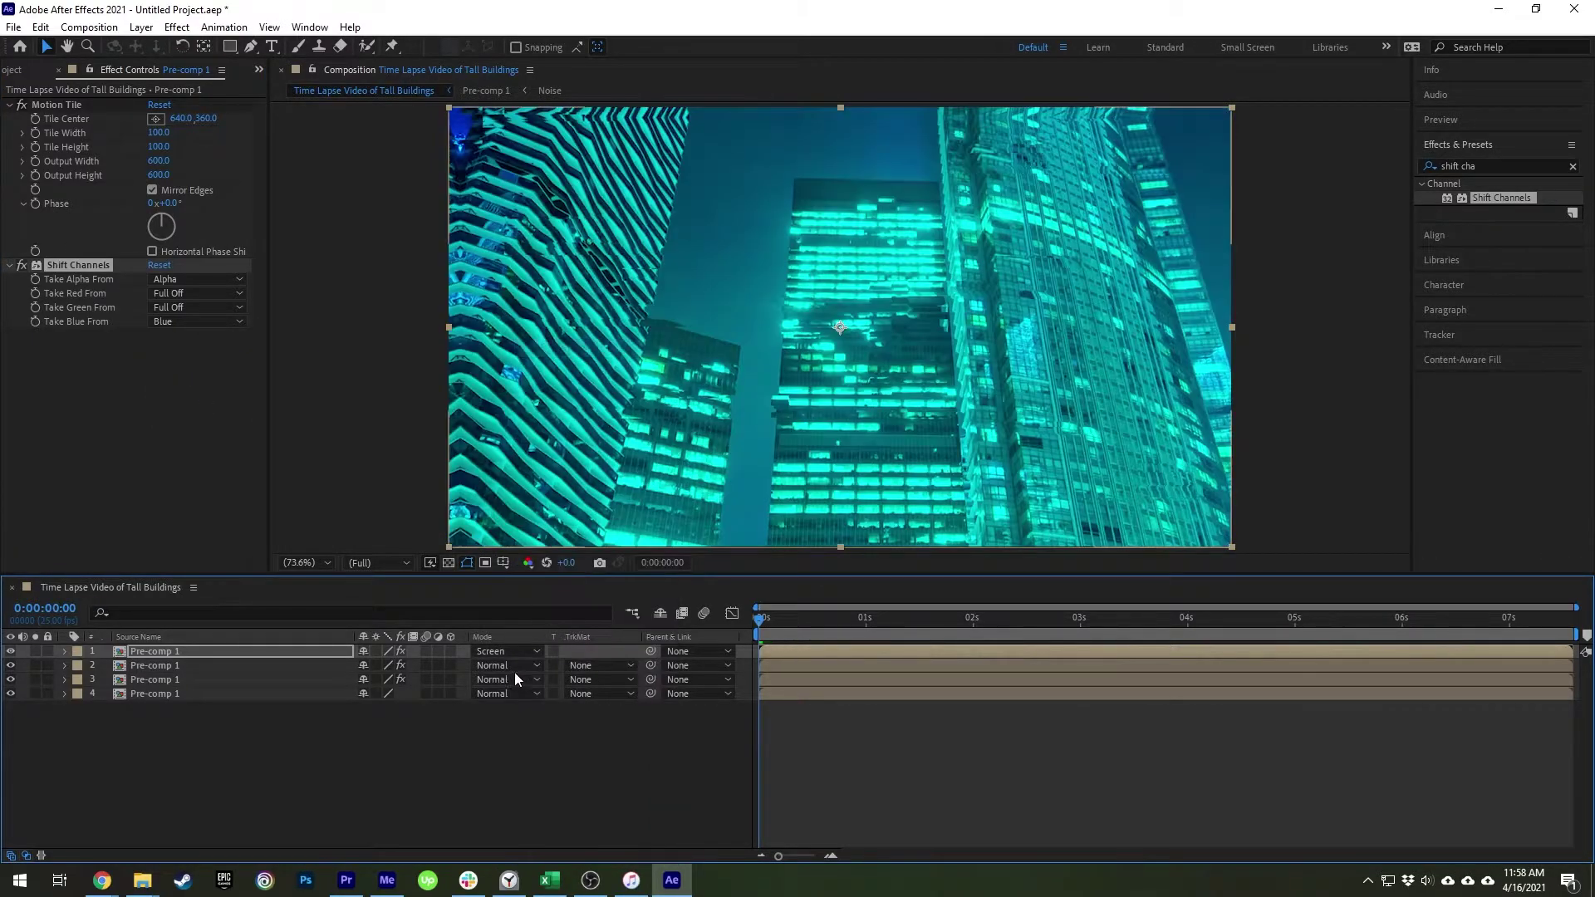
{"action": "left_click", "coordinate": [499, 667]}
{"action": "left_click", "coordinate": [573, 348]}
{"action": "left_click", "coordinate": [135, 650]}
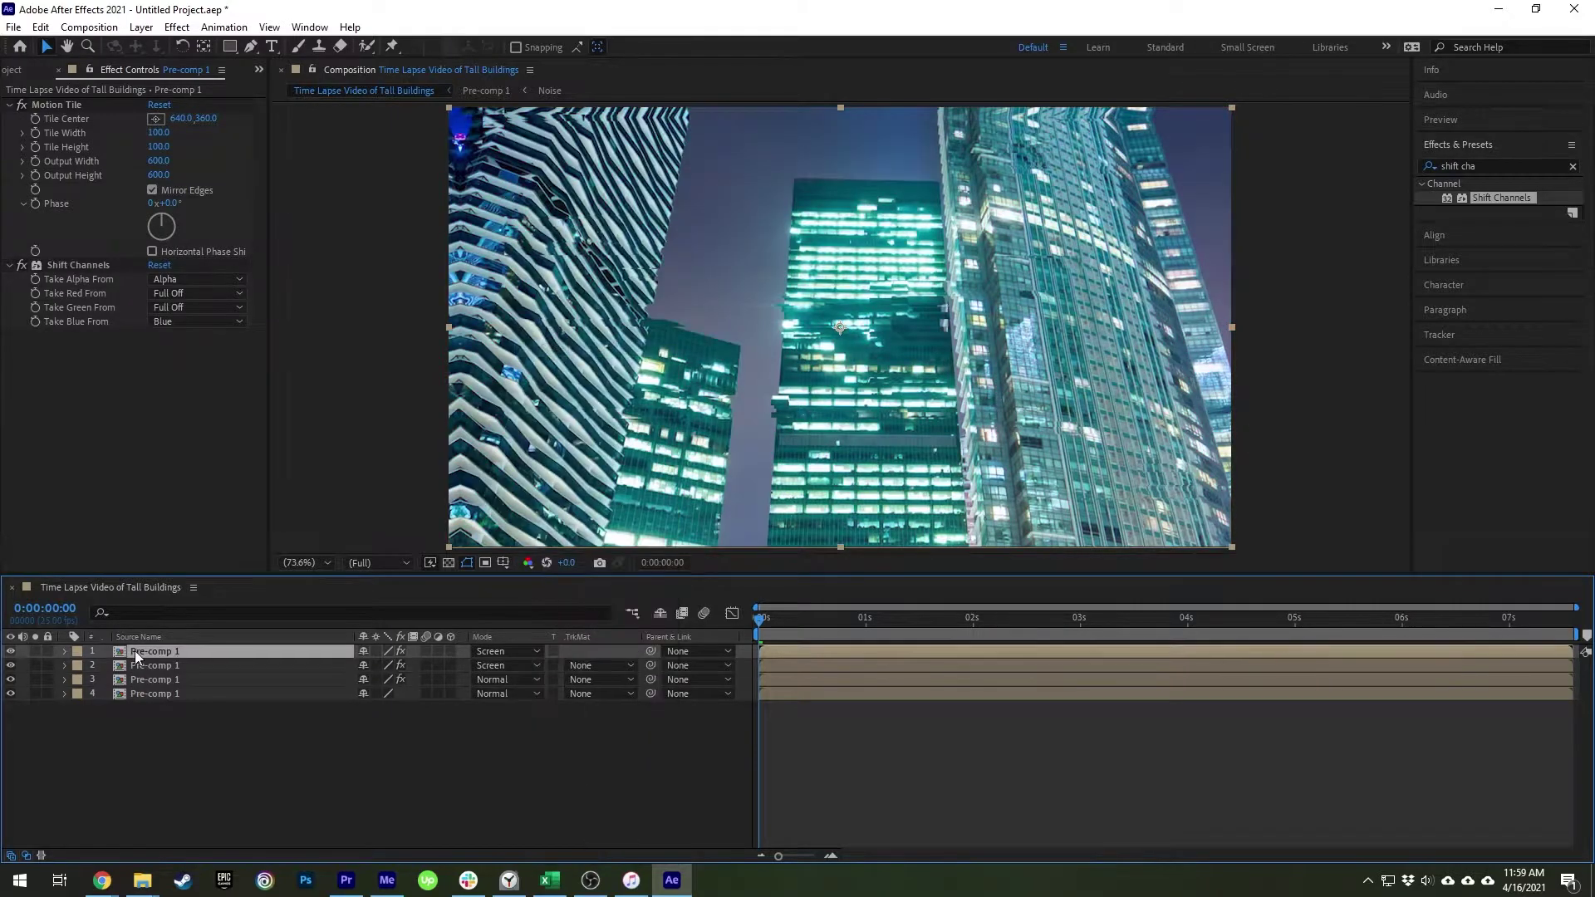
- Add a wiggle(2,200) expression to layer 1's Position and preview it
{"action": "key", "text": "p"}
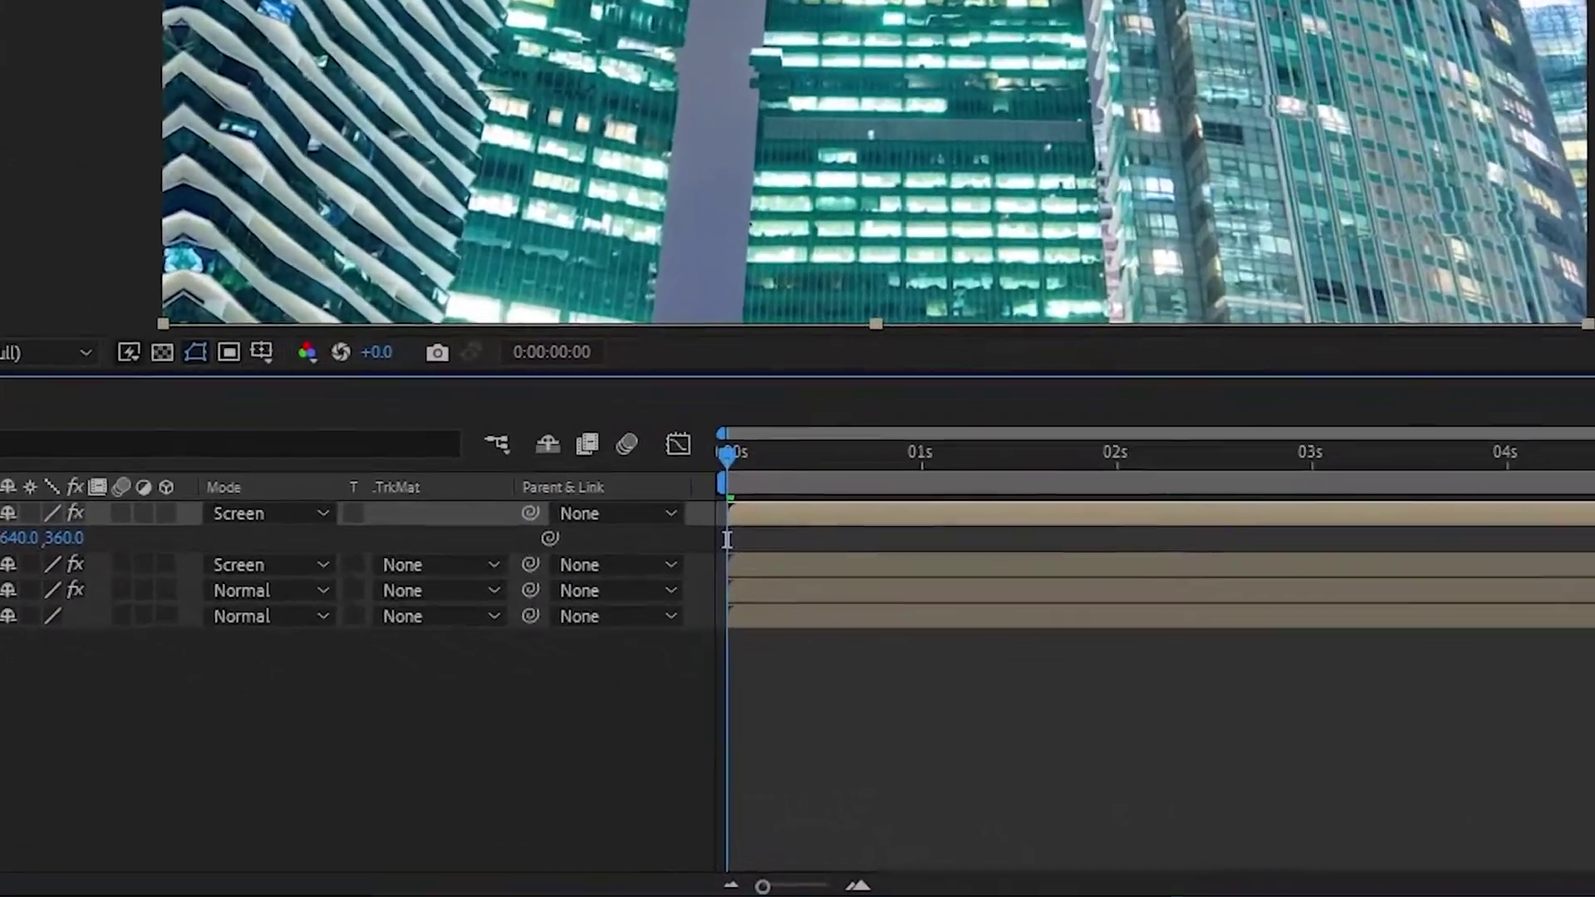
{"action": "left_click", "coordinate": [107, 665], "text": "alt"}
{"action": "type", "text": "iggl"}
{"action": "key", "text": "Return"}
{"action": "type", "text": "2,200)"}
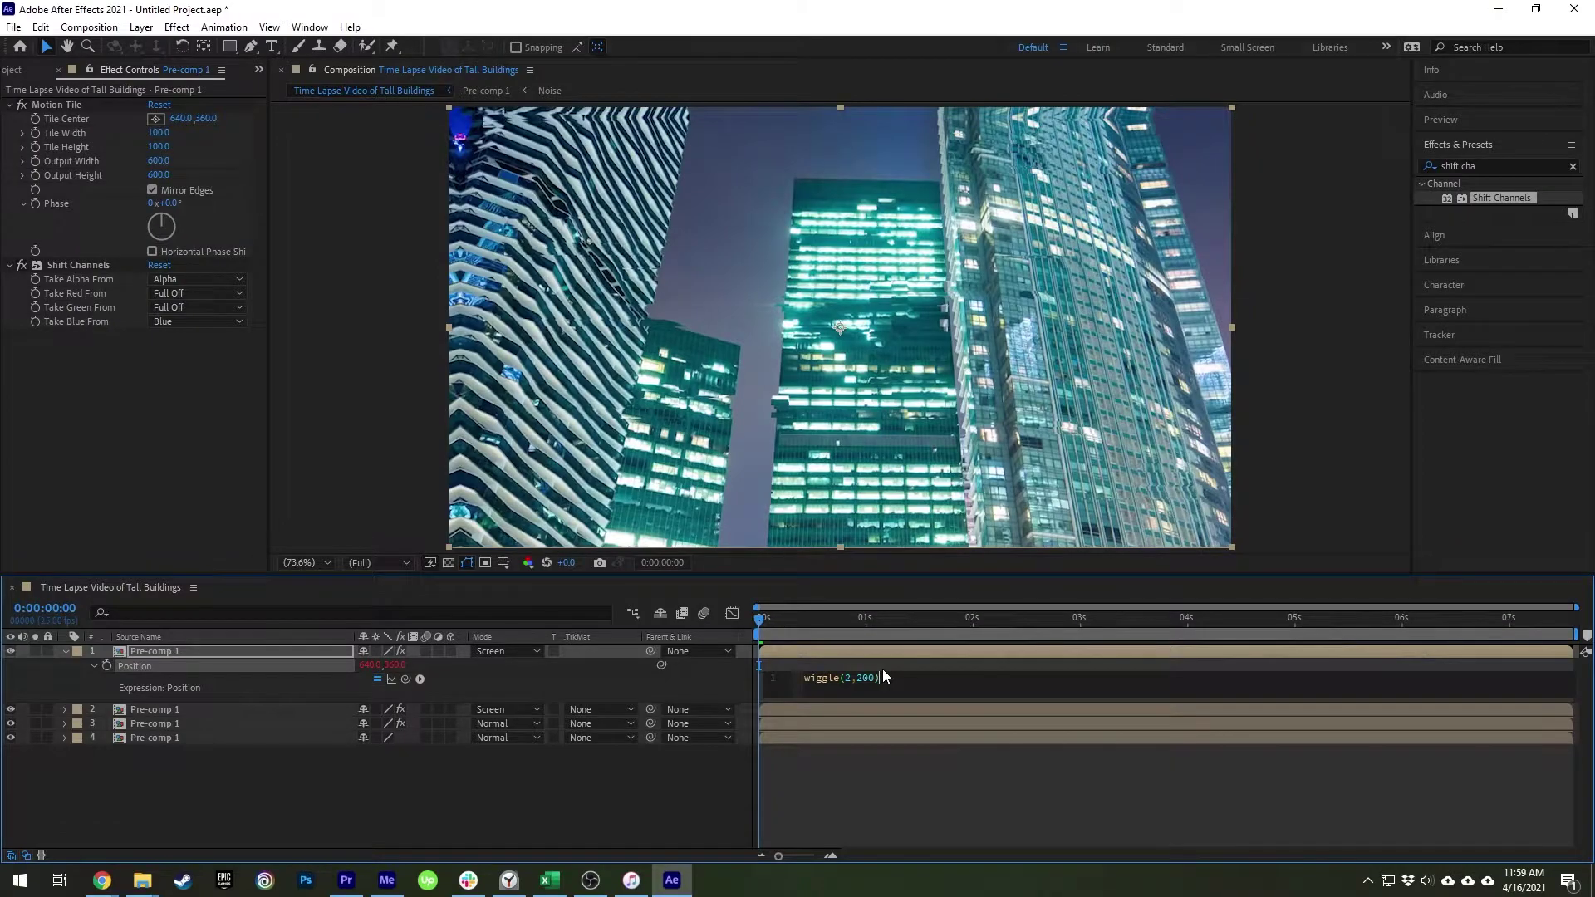
{"action": "left_click", "coordinate": [793, 623]}
{"action": "key", "text": "space"}
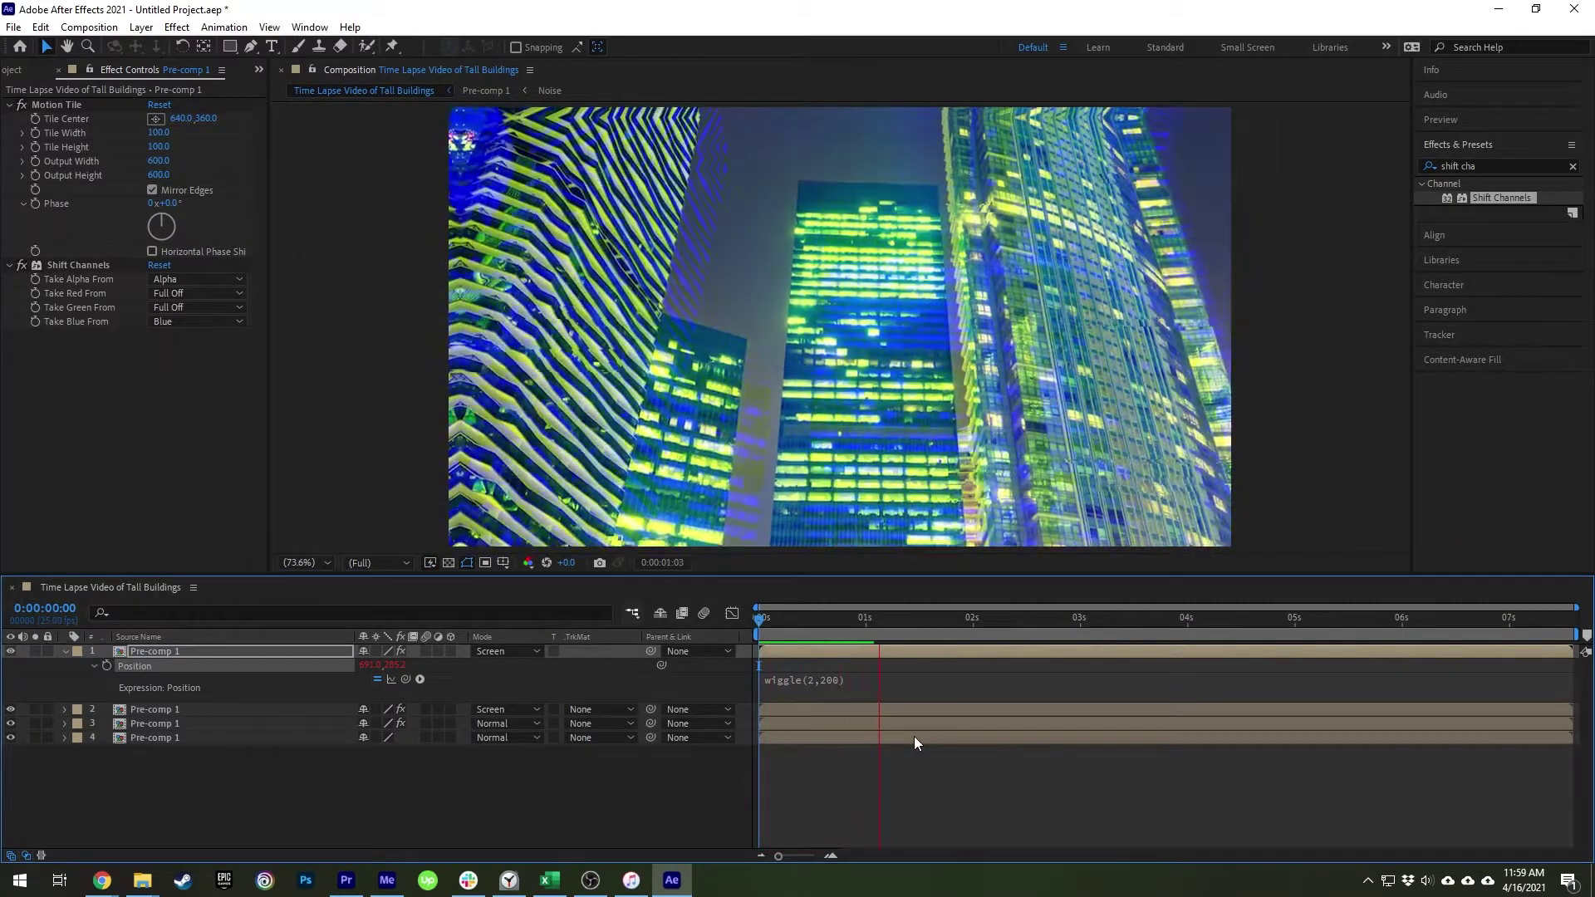
{"action": "key", "text": "space"}
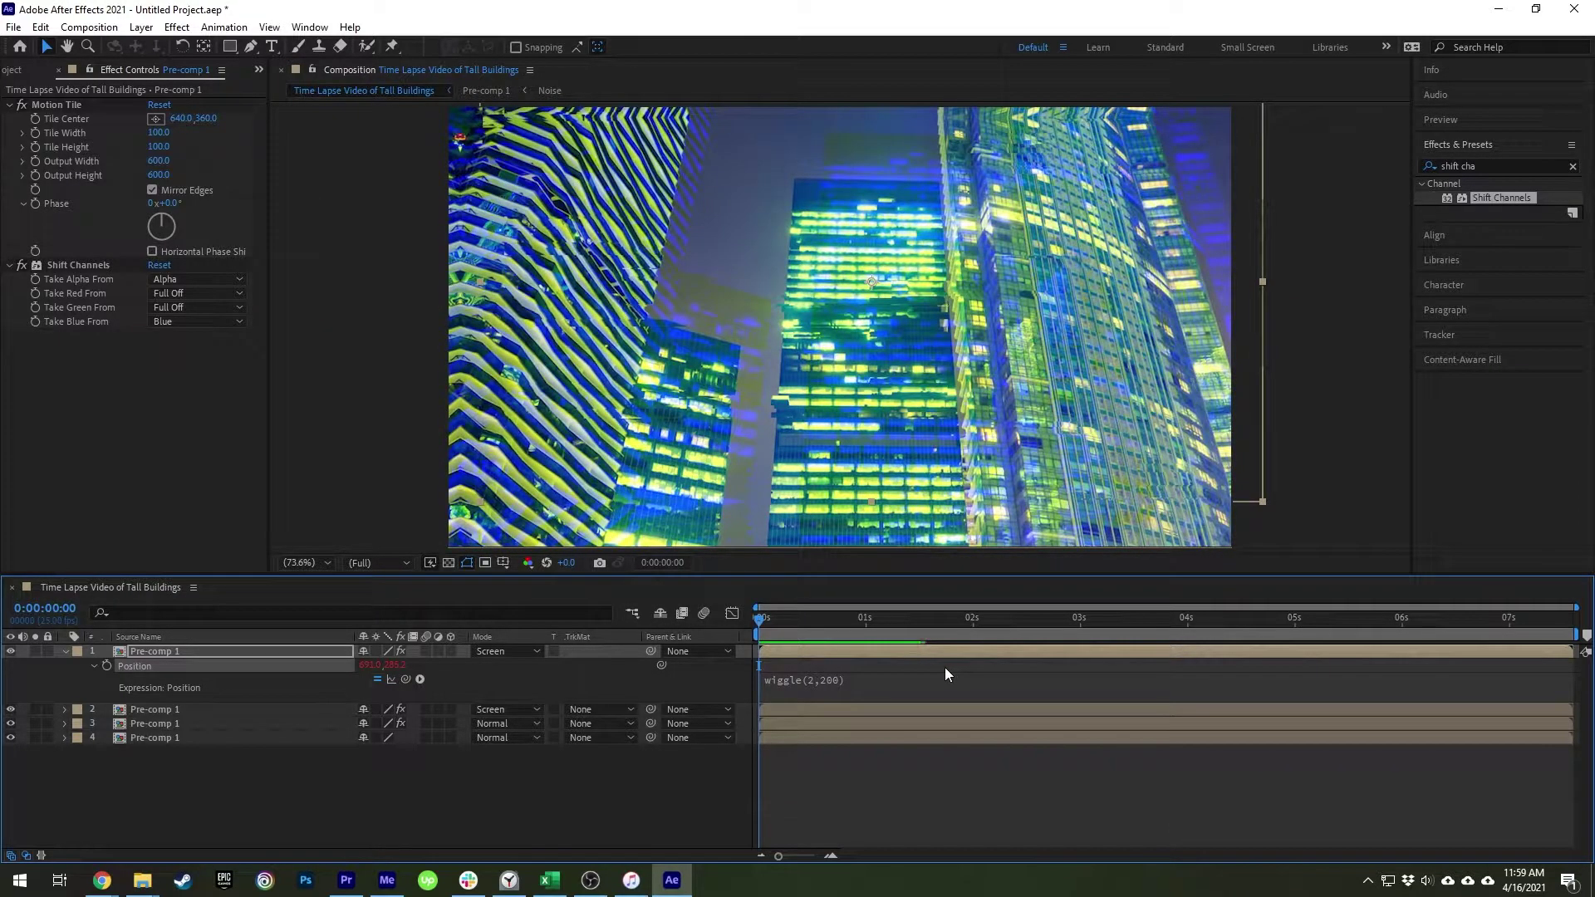
- Apply the same wiggle(2,200) Position expression to layers 2 and 3 and preview
{"action": "left_click", "coordinate": [209, 709]}
{"action": "key", "text": "p"}
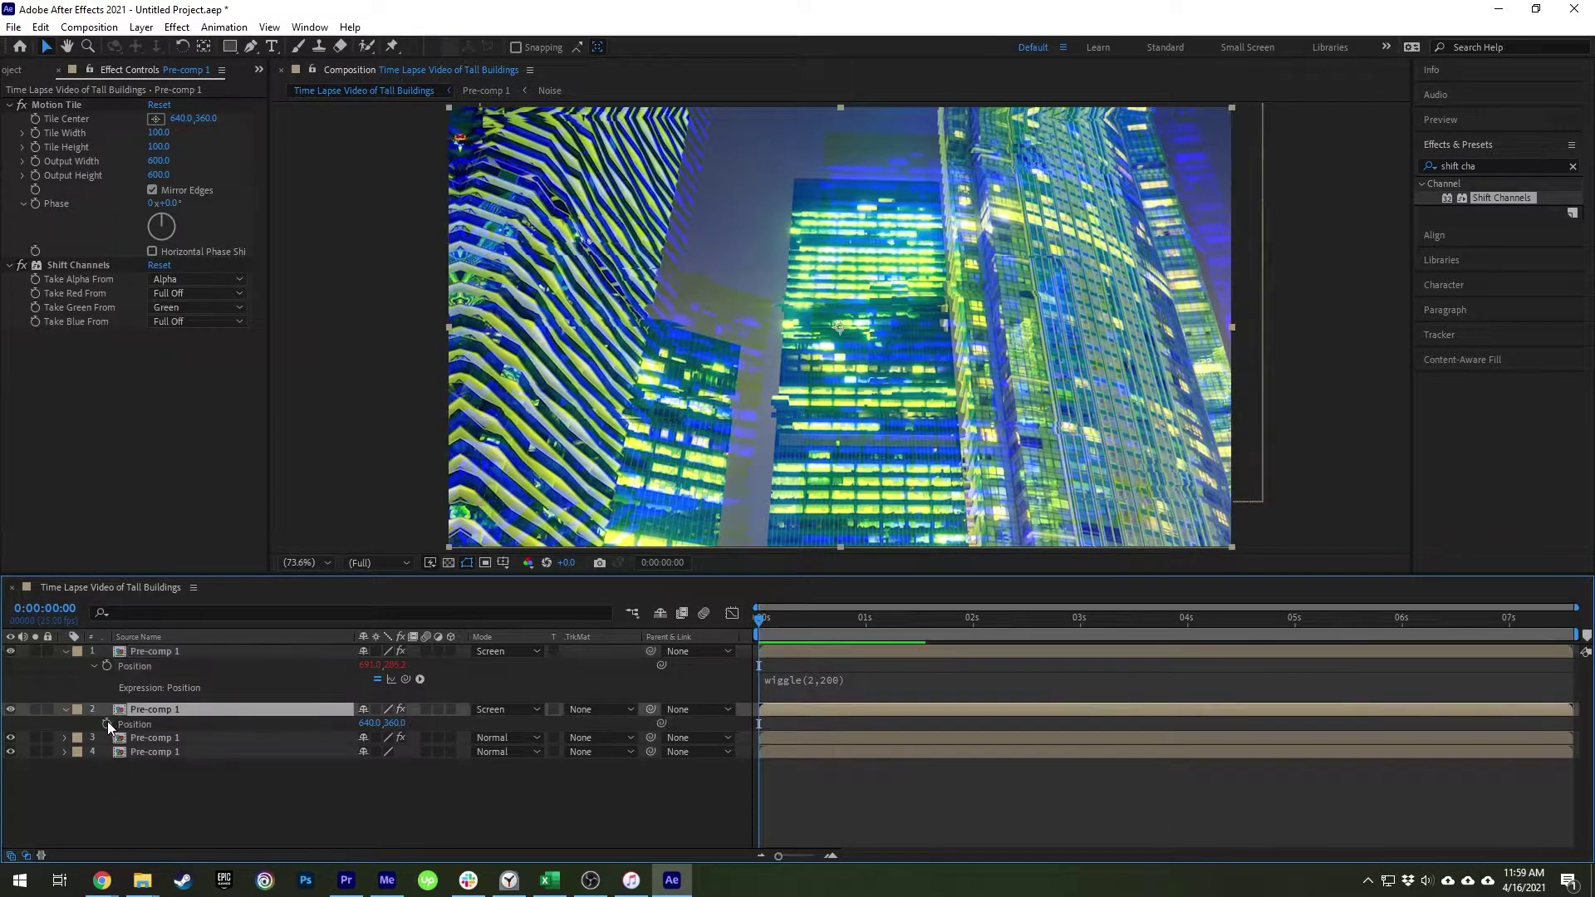
{"action": "left_click", "coordinate": [140, 724]}
{"action": "key", "text": "alt+shift+equal"}
{"action": "type", "text": "wiggle(2,200)"}
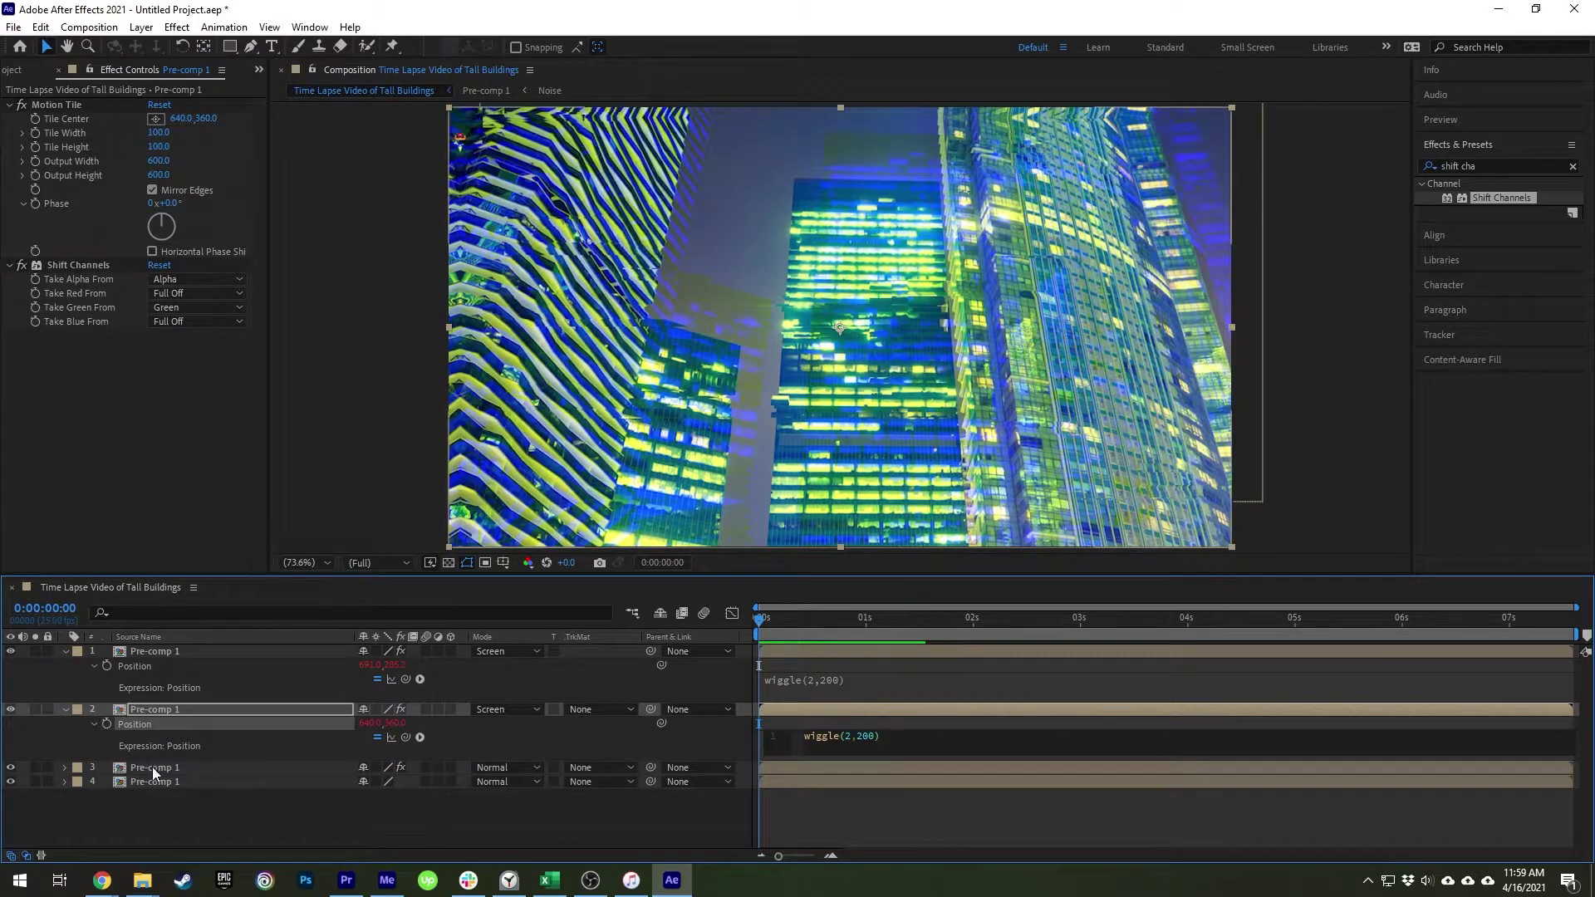
{"action": "left_click", "coordinate": [158, 768]}
{"action": "key", "text": "p"}
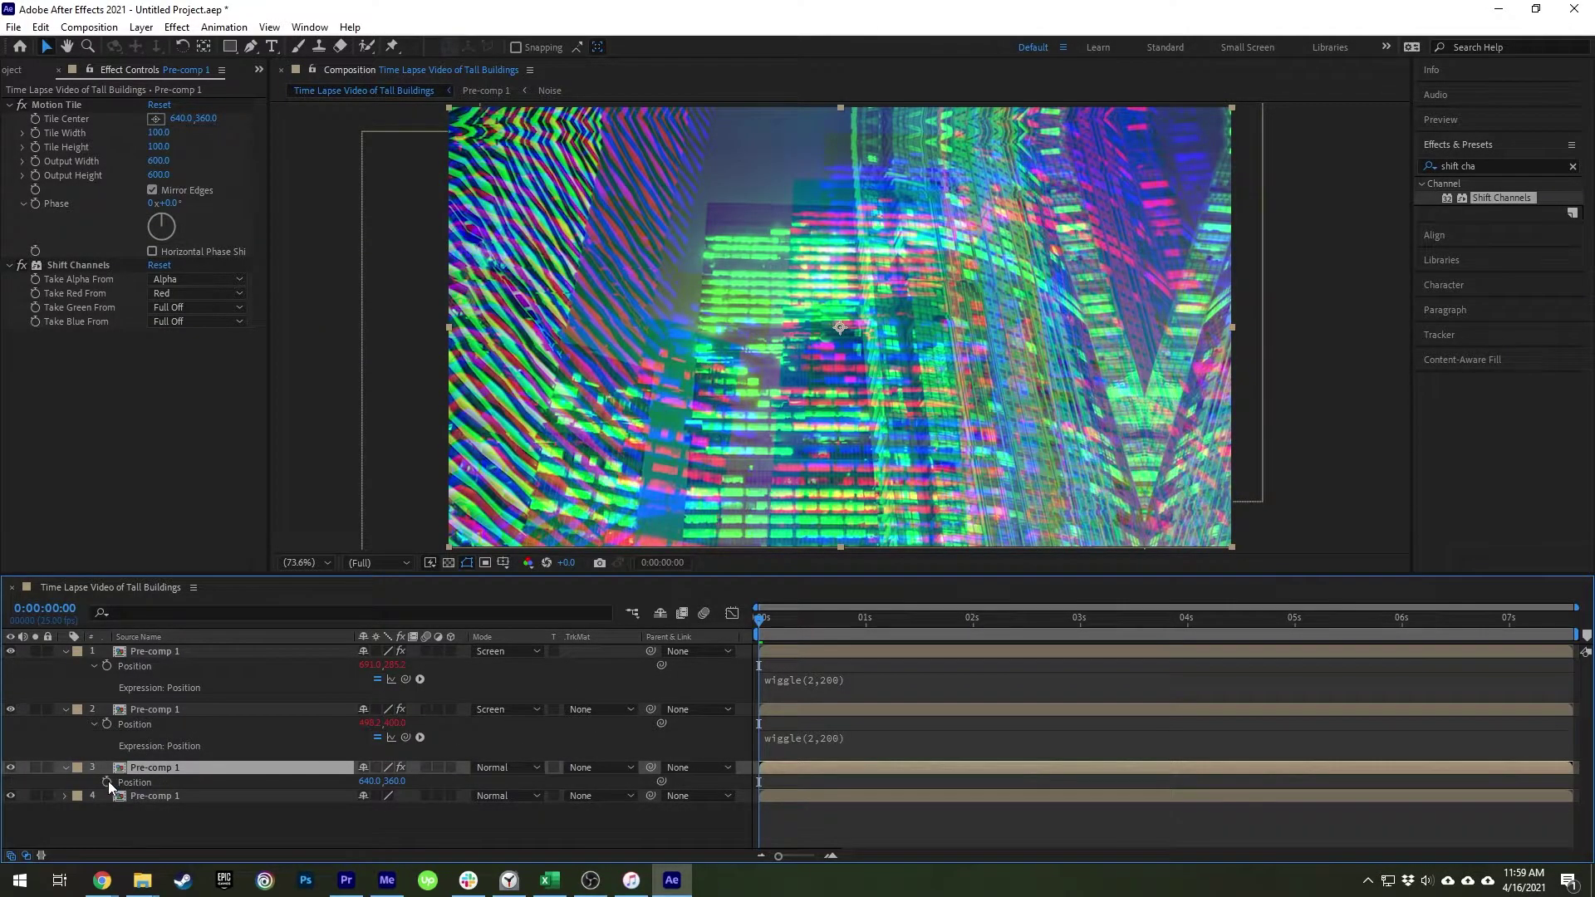
{"action": "left_click", "coordinate": [107, 782], "text": "alt"}
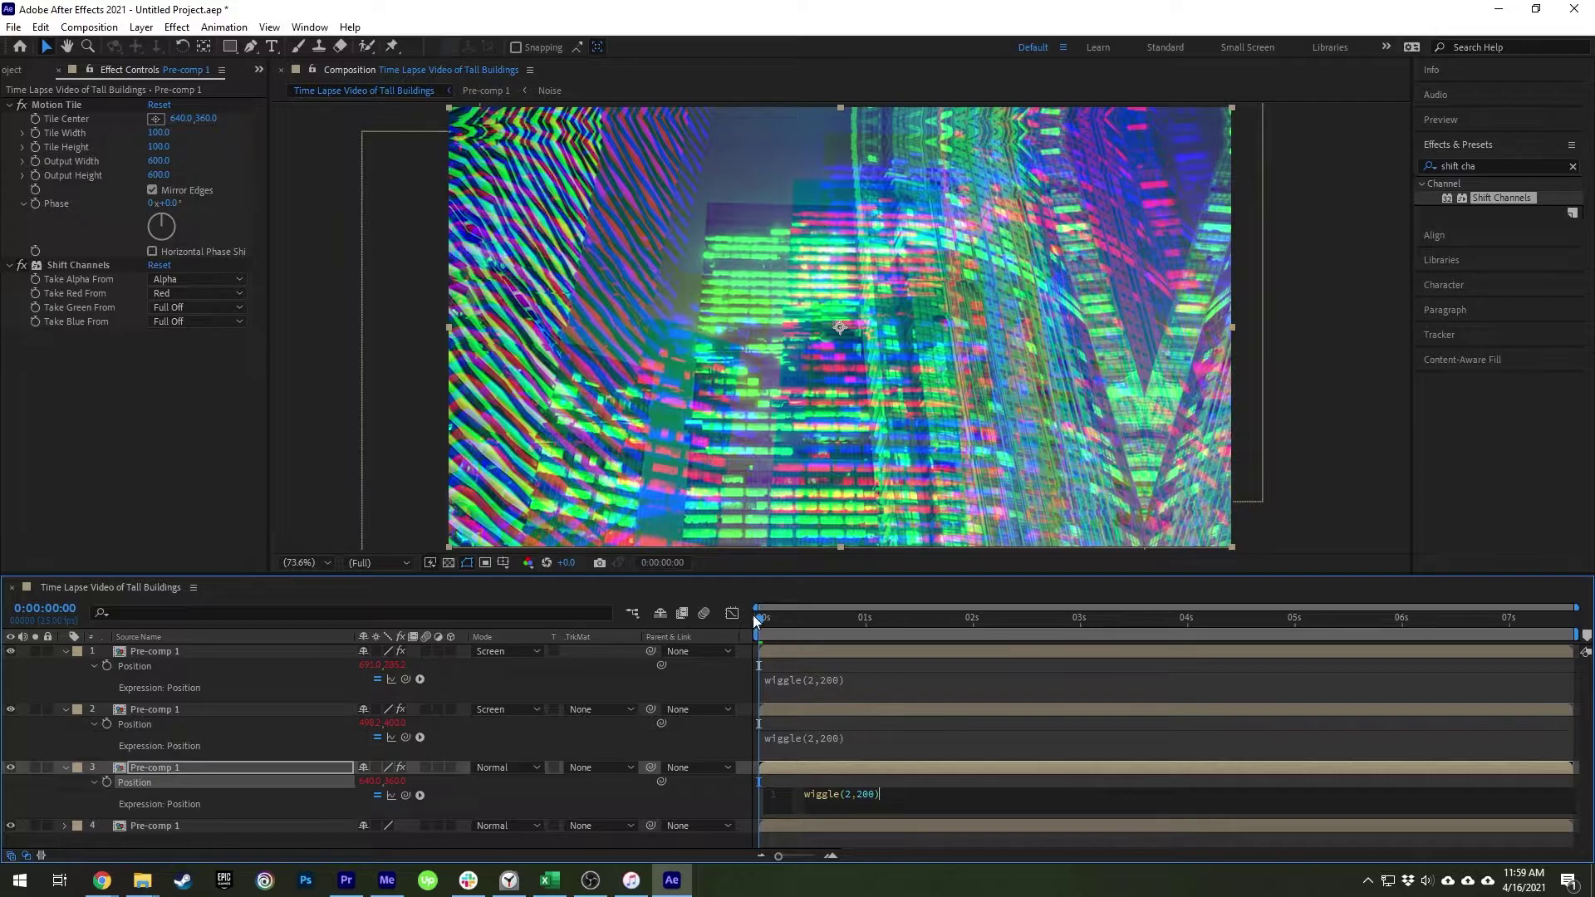
{"action": "left_click", "coordinate": [756, 621]}
{"action": "key", "text": "space"}
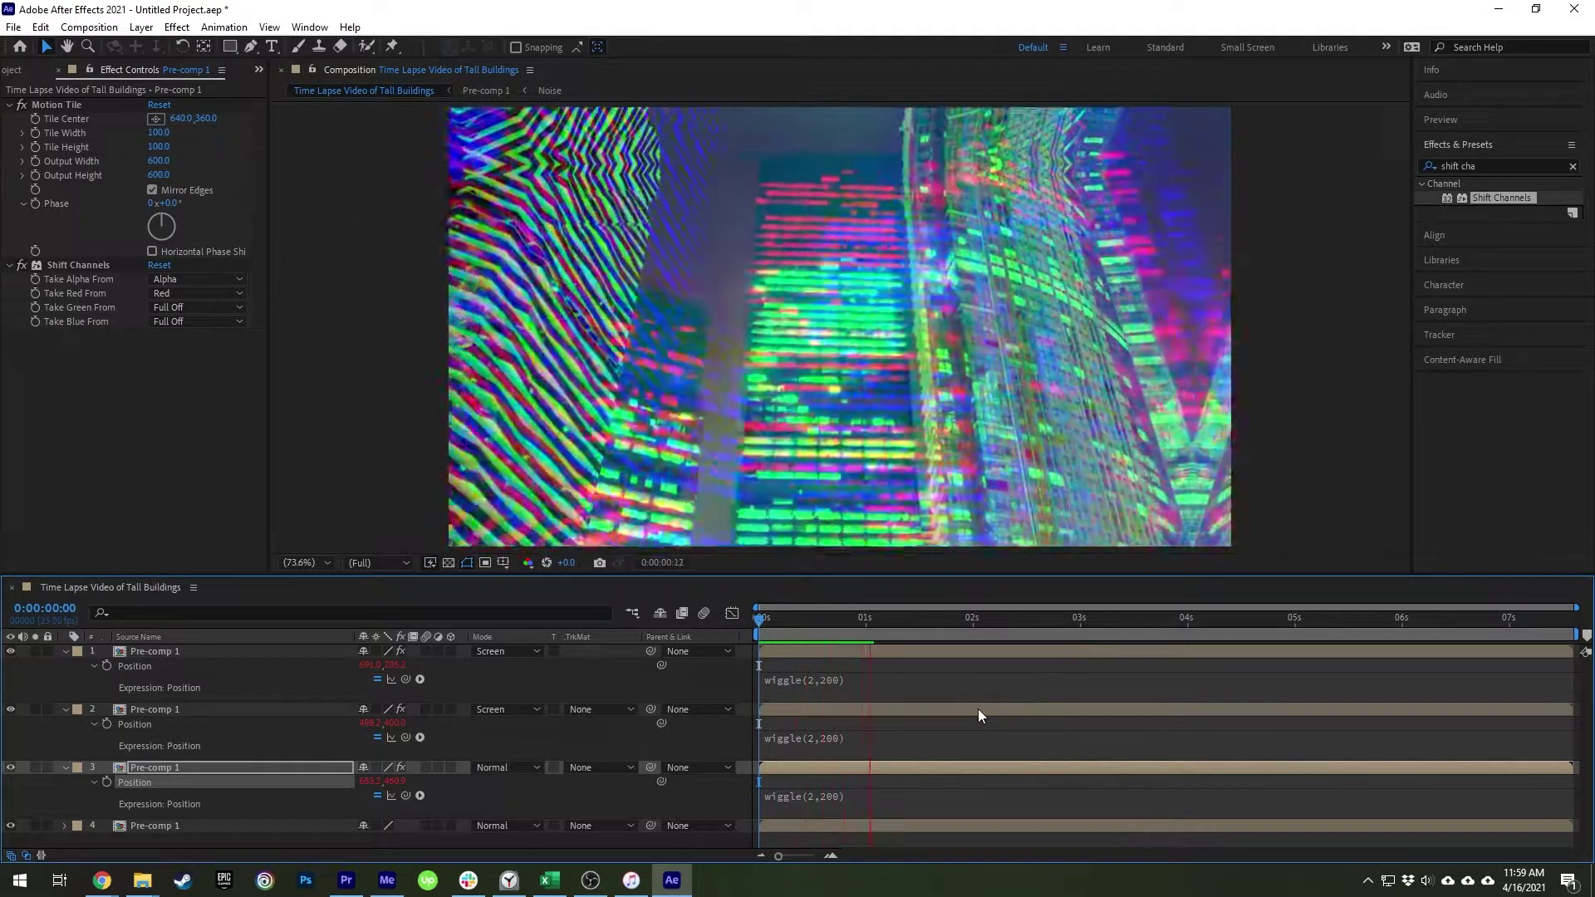
{"action": "key", "text": "space"}
- Reduce the wiggle amplitude to 50 on layers 1 and 2, making it wiggle(2,50)
{"action": "left_click", "coordinate": [826, 680]}
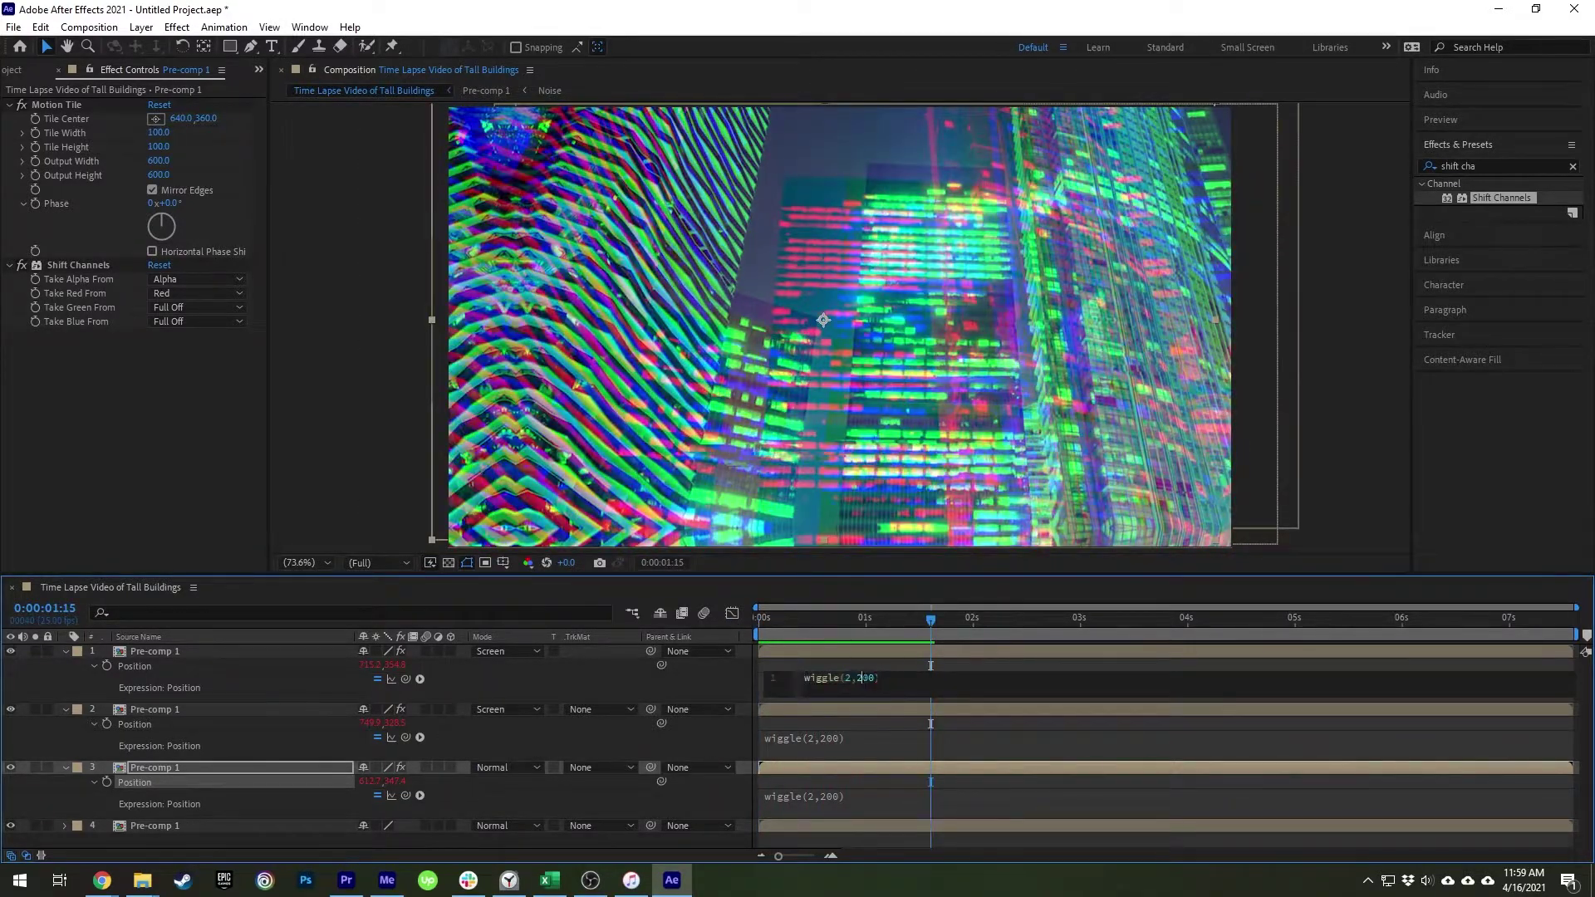
{"action": "key", "text": "BackSpace"}
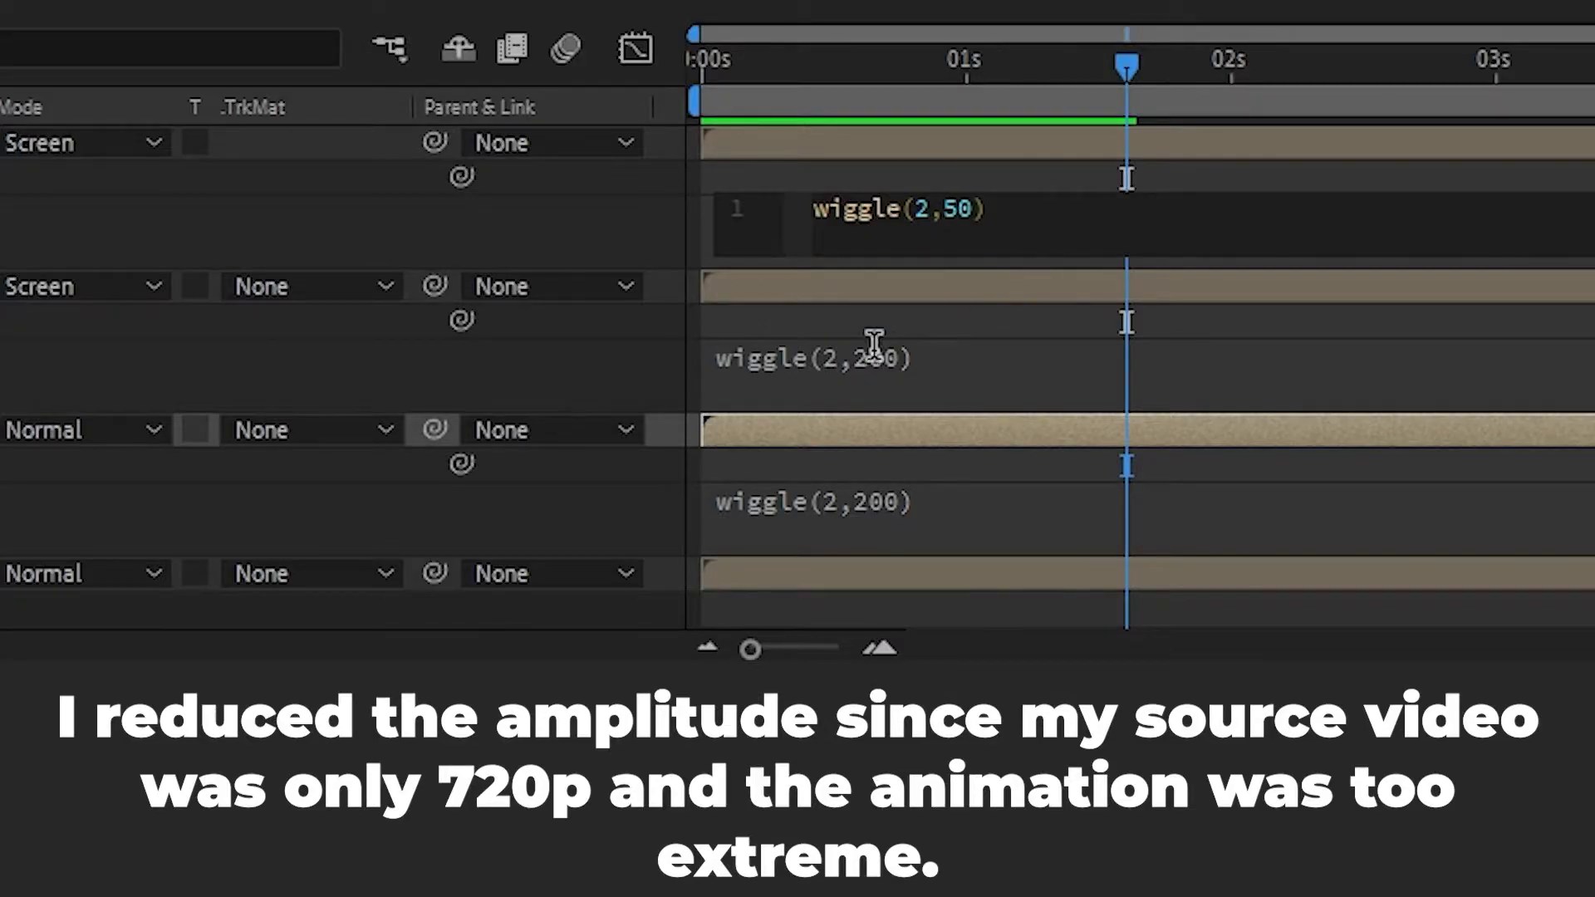
{"action": "left_click", "coordinate": [874, 343]}
{"action": "key", "text": "BackSpace"}
{"action": "key", "text": "BackSpace"}
{"action": "key", "text": "BackSpace"}
{"action": "type", "text": "50"}
{"action": "left_click", "coordinate": [869, 499]}
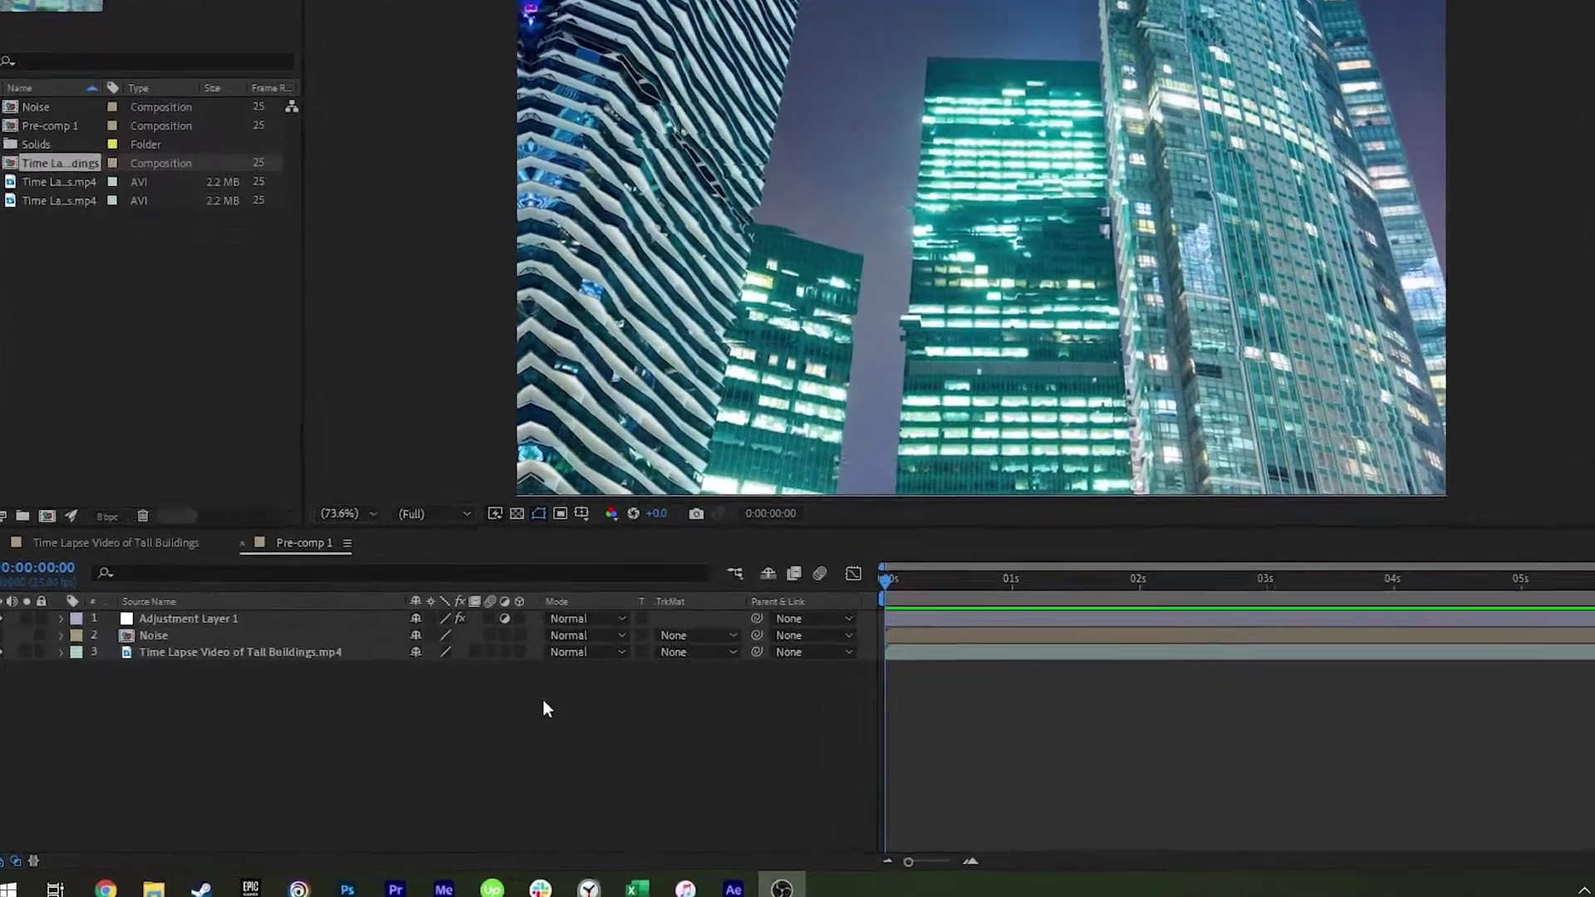
- Add a text layer below the Noise layer and start typing GLITCH over the buildings
{"action": "right_click", "coordinate": [471, 720]}
{"action": "mouse_move", "coordinate": [1042, 249]}
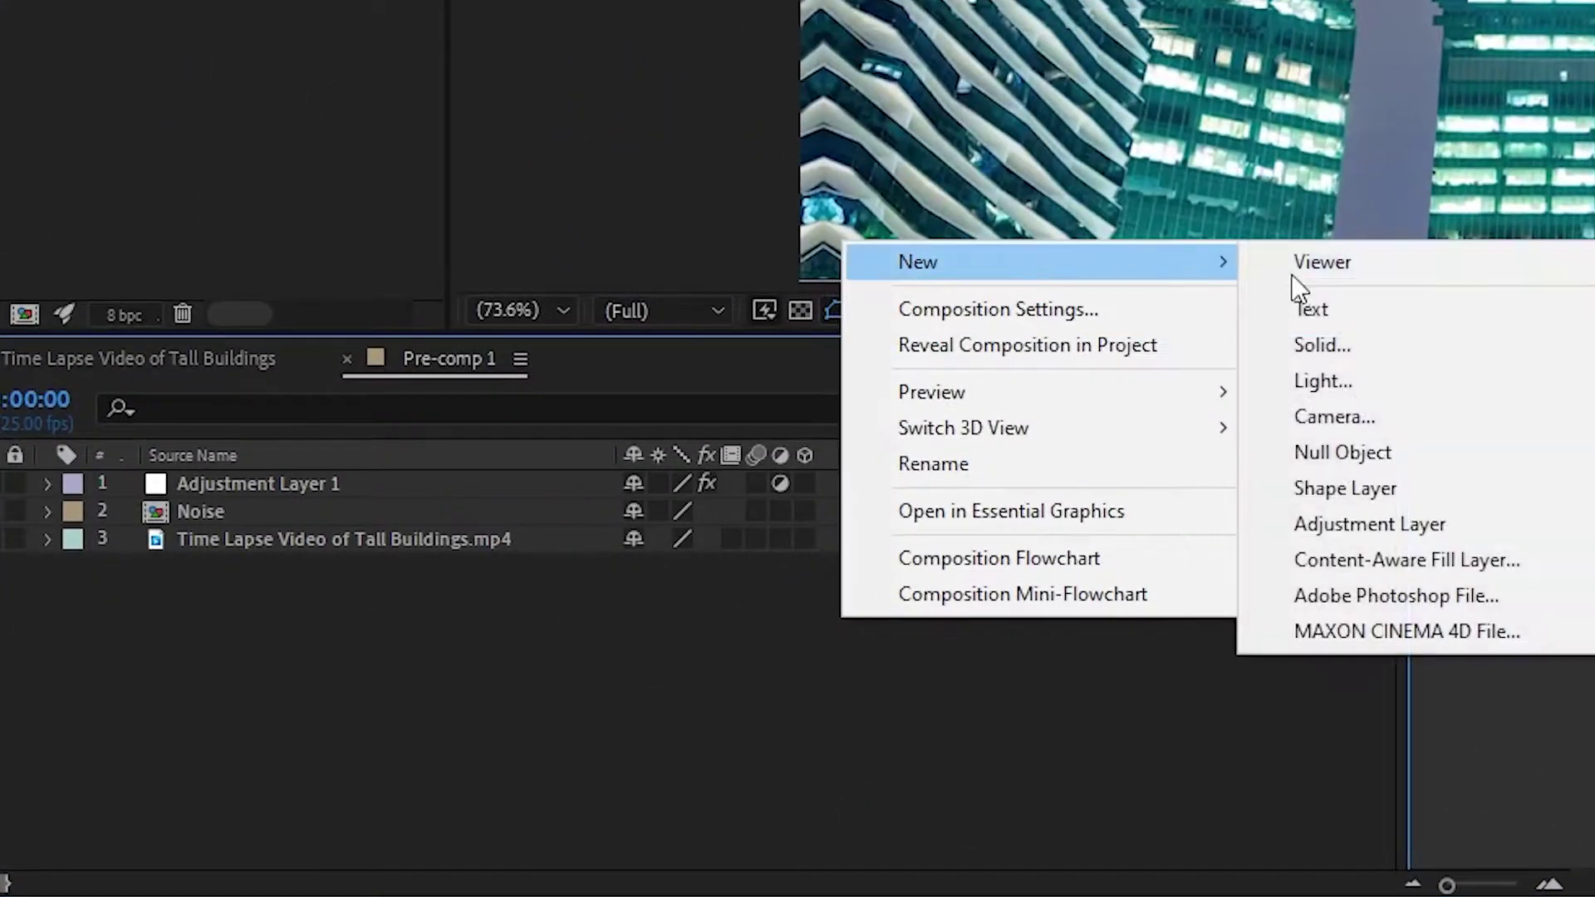
{"action": "left_click", "coordinate": [1485, 311]}
{"action": "left_click_drag", "start_coordinate": [238, 479], "coordinate": [235, 547]}
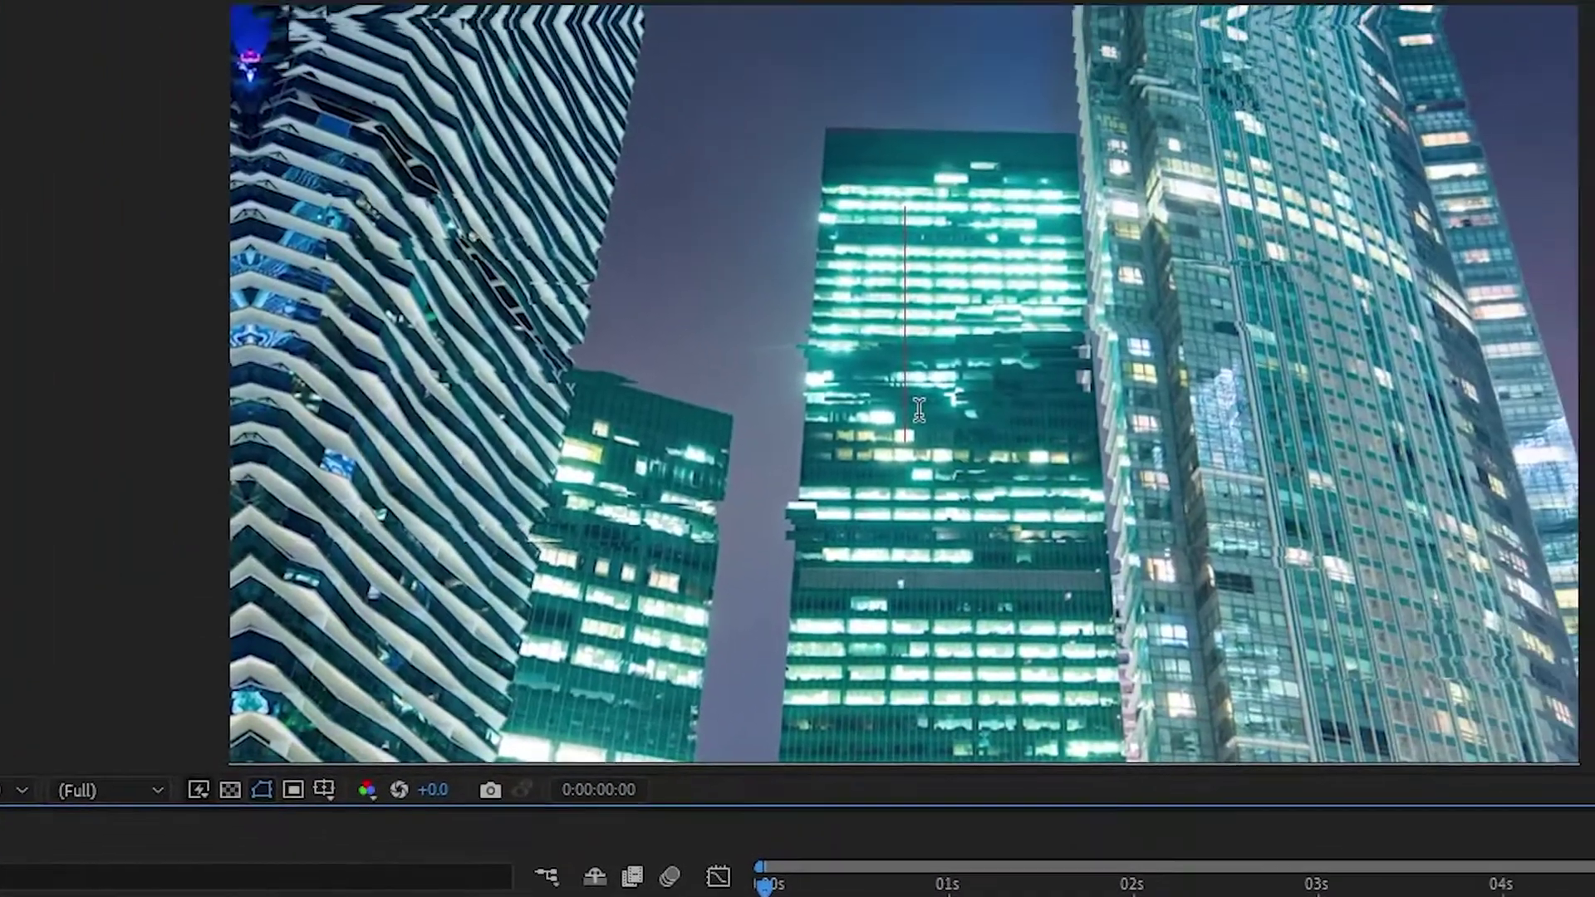
{"action": "type", "text": "GLIT"}
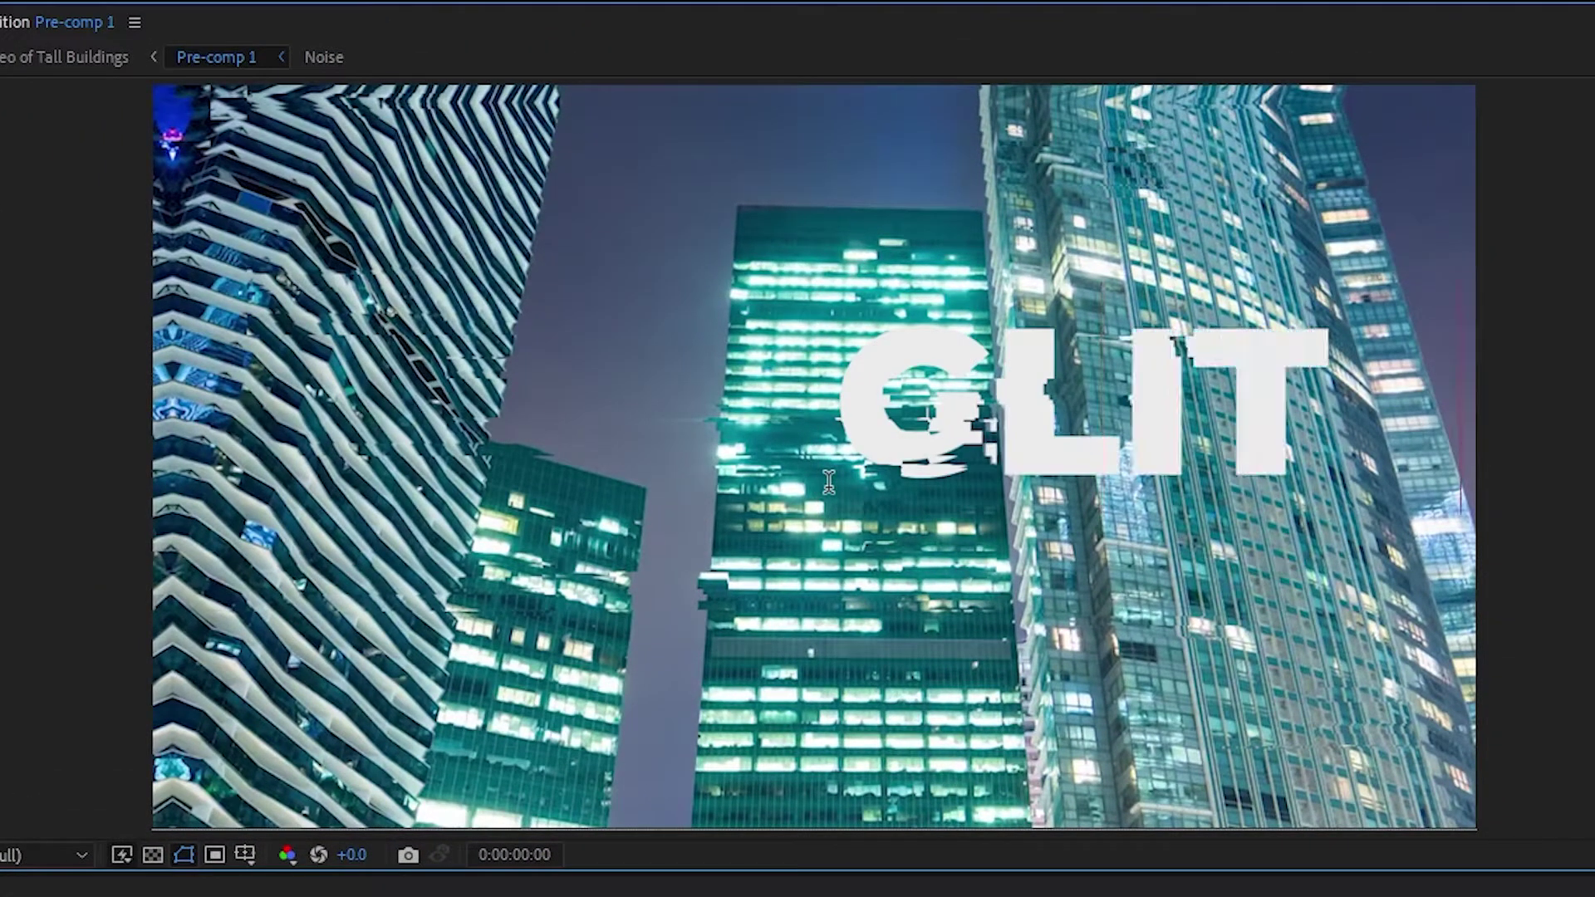
{"action": "type", "text": "CH"}
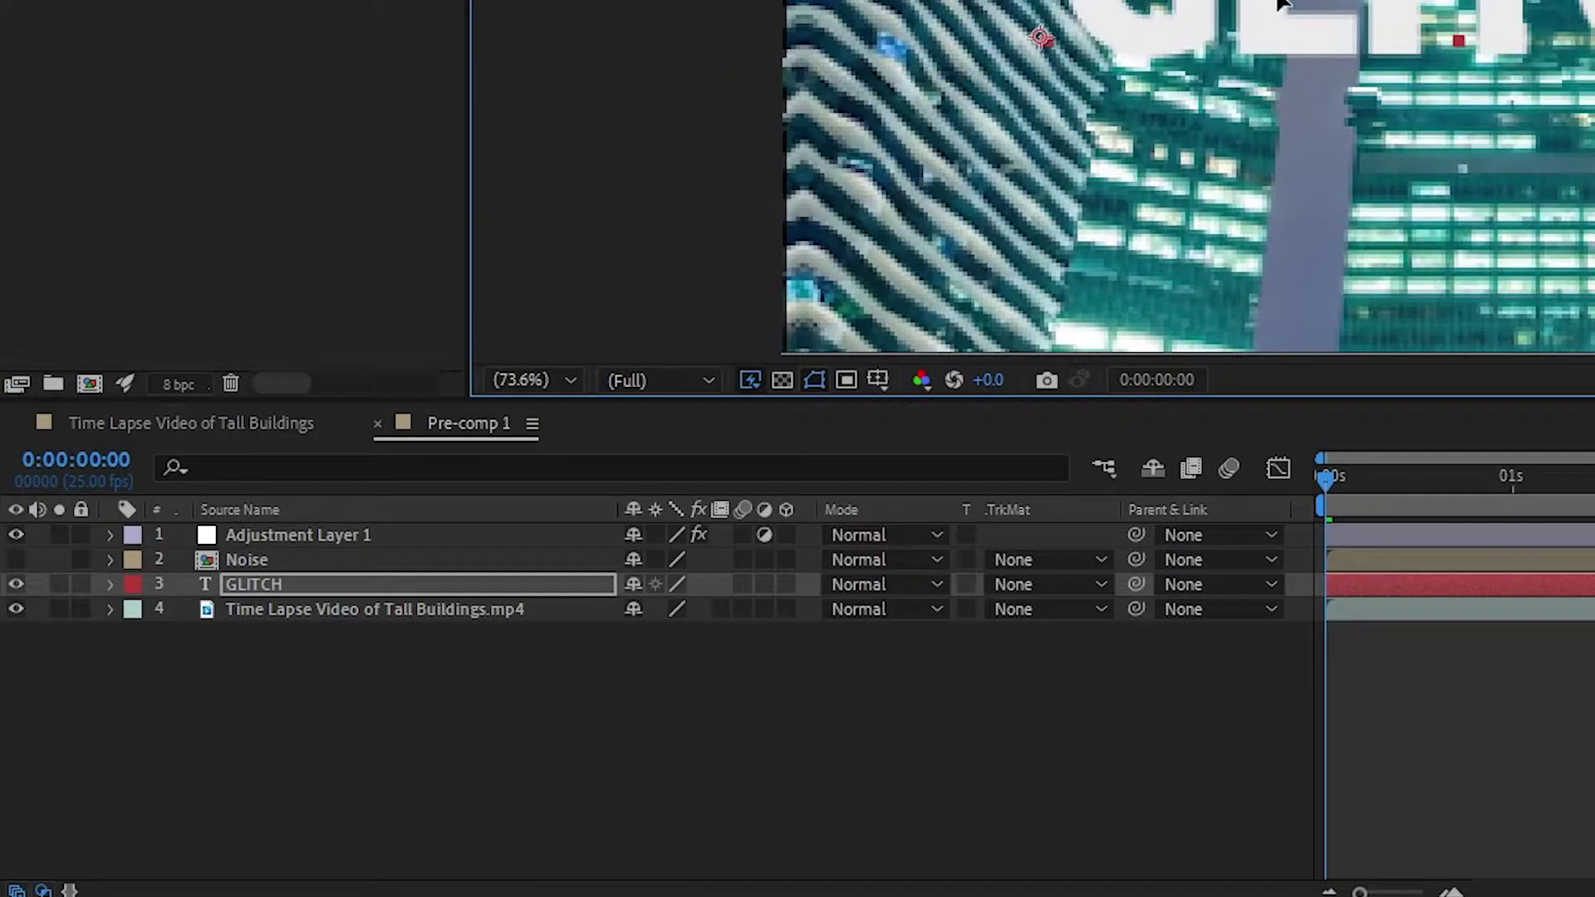
- Add an Opacity animator to GLITCH with Opacity 0% and Range Selector Offset 100%
{"action": "left_click", "coordinate": [110, 584]}
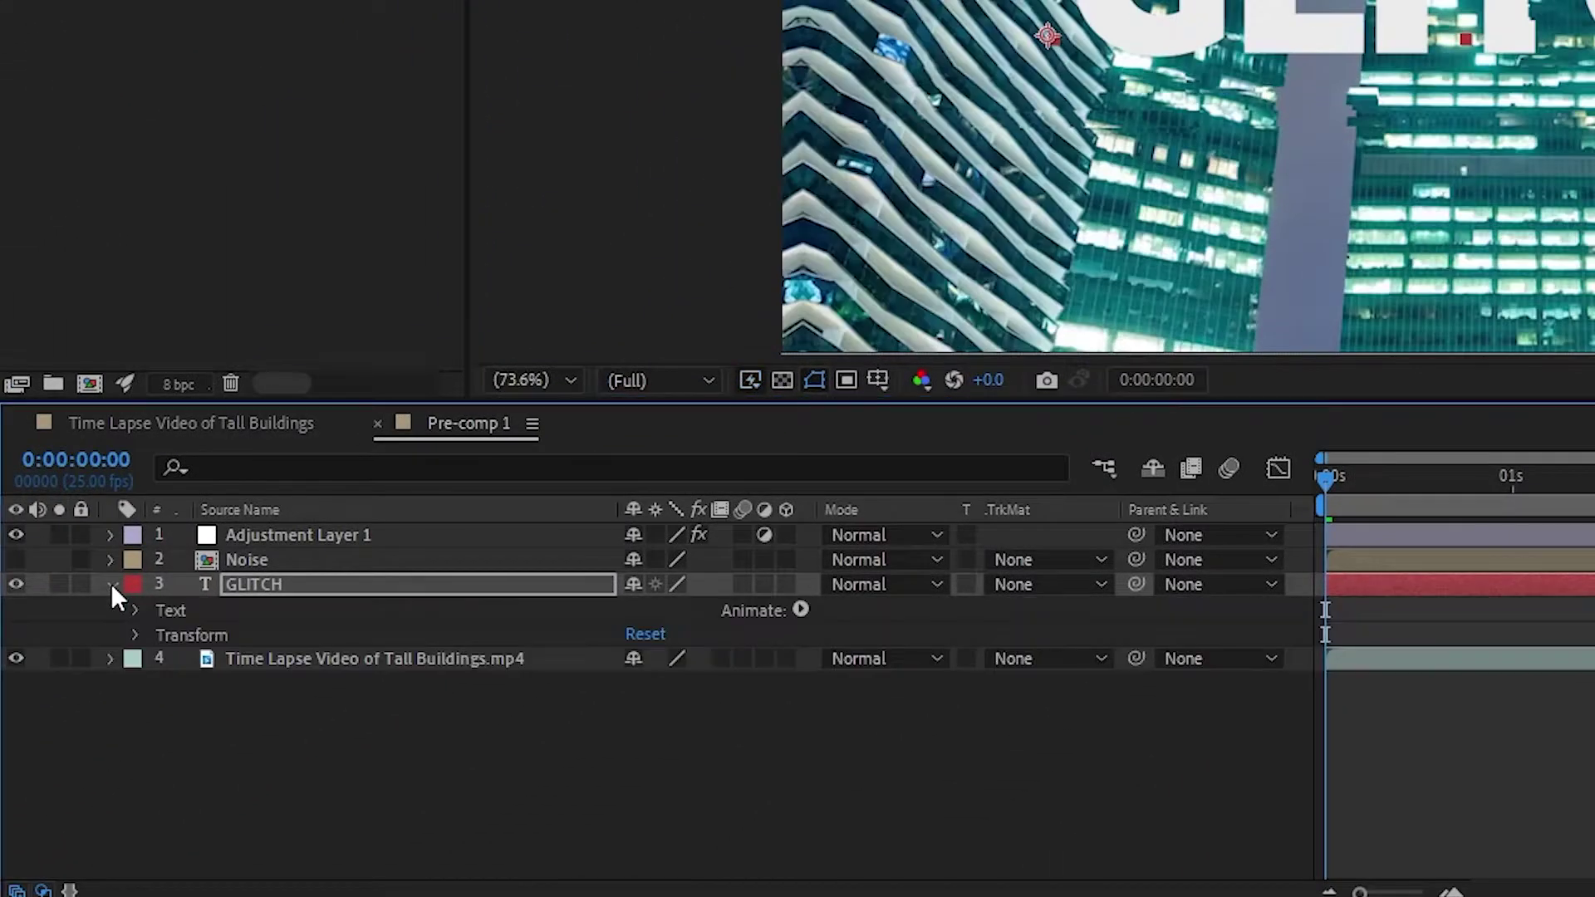
{"action": "left_click", "coordinate": [800, 610]}
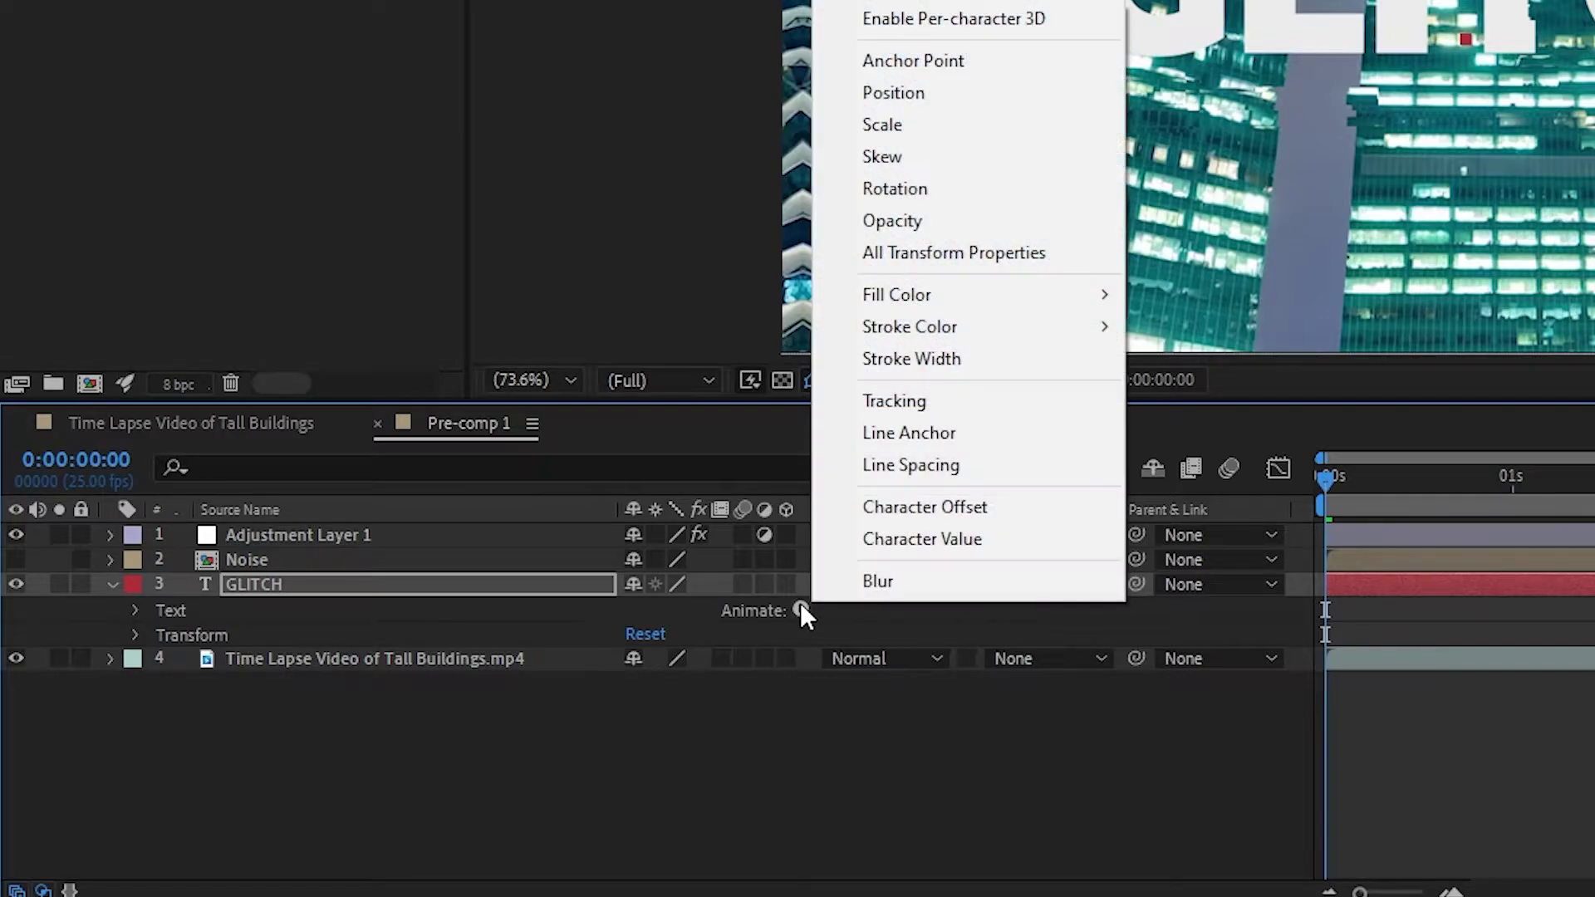
{"action": "left_click", "coordinate": [909, 218]}
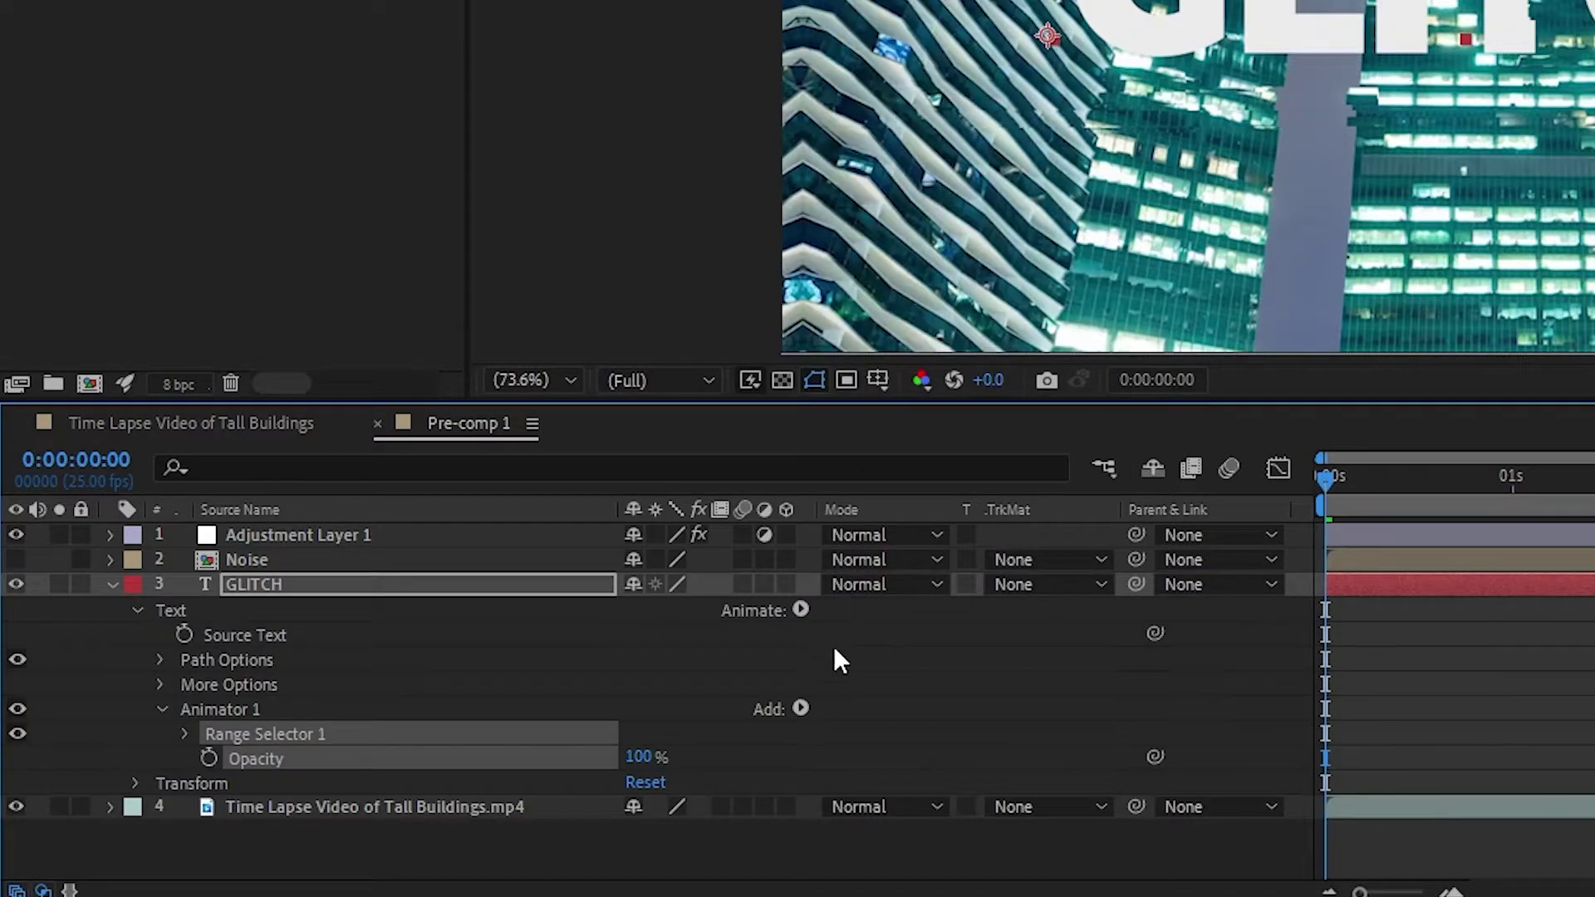
{"action": "left_click_drag", "start_coordinate": [637, 758], "coordinate": [329, 781]}
{"action": "left_click", "coordinate": [187, 735]}
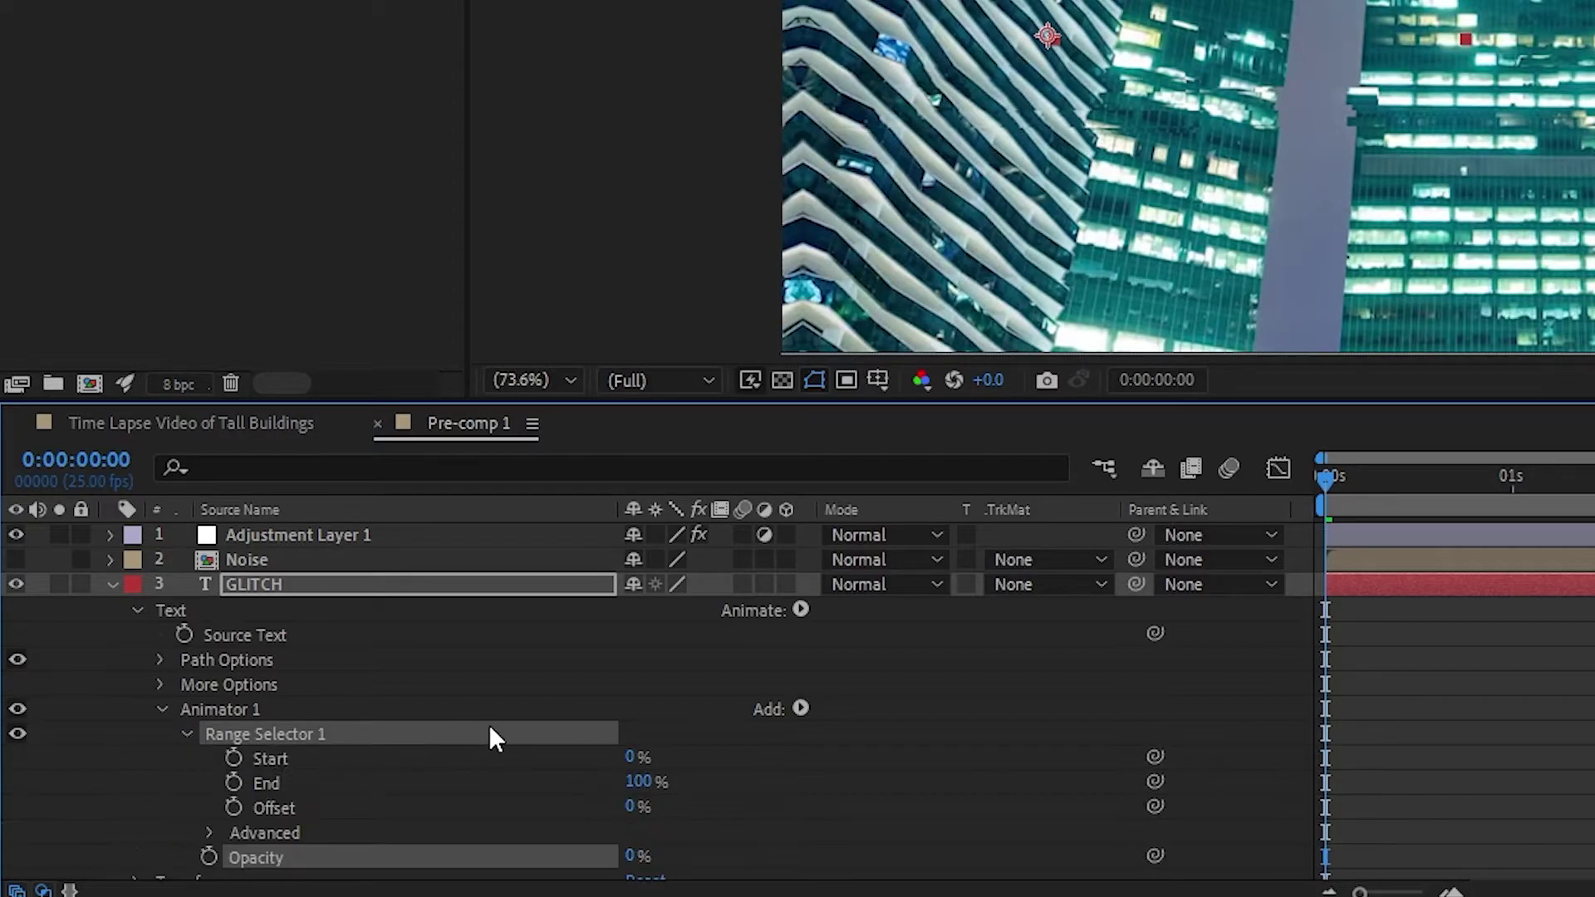
{"action": "left_click_drag", "start_coordinate": [630, 805], "coordinate": [1005, 810]}
- Drive the Offset with the expression wiggle(5,200) and preview the flickering title
{"action": "left_click", "coordinate": [235, 810], "text": "alt"}
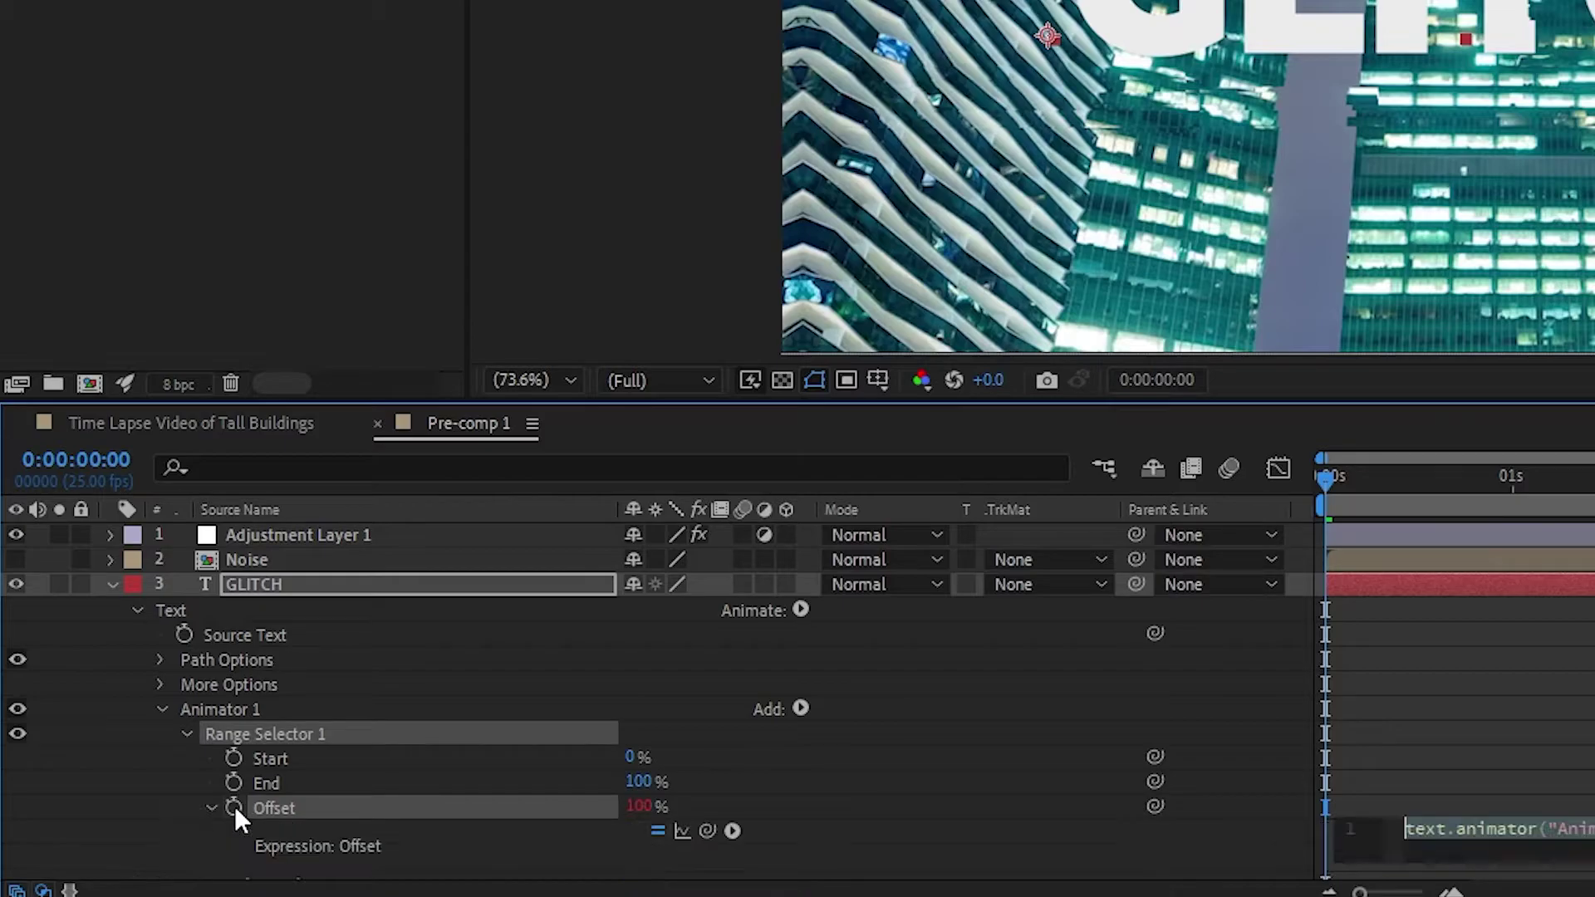
{"action": "type", "text": "weiggle"}
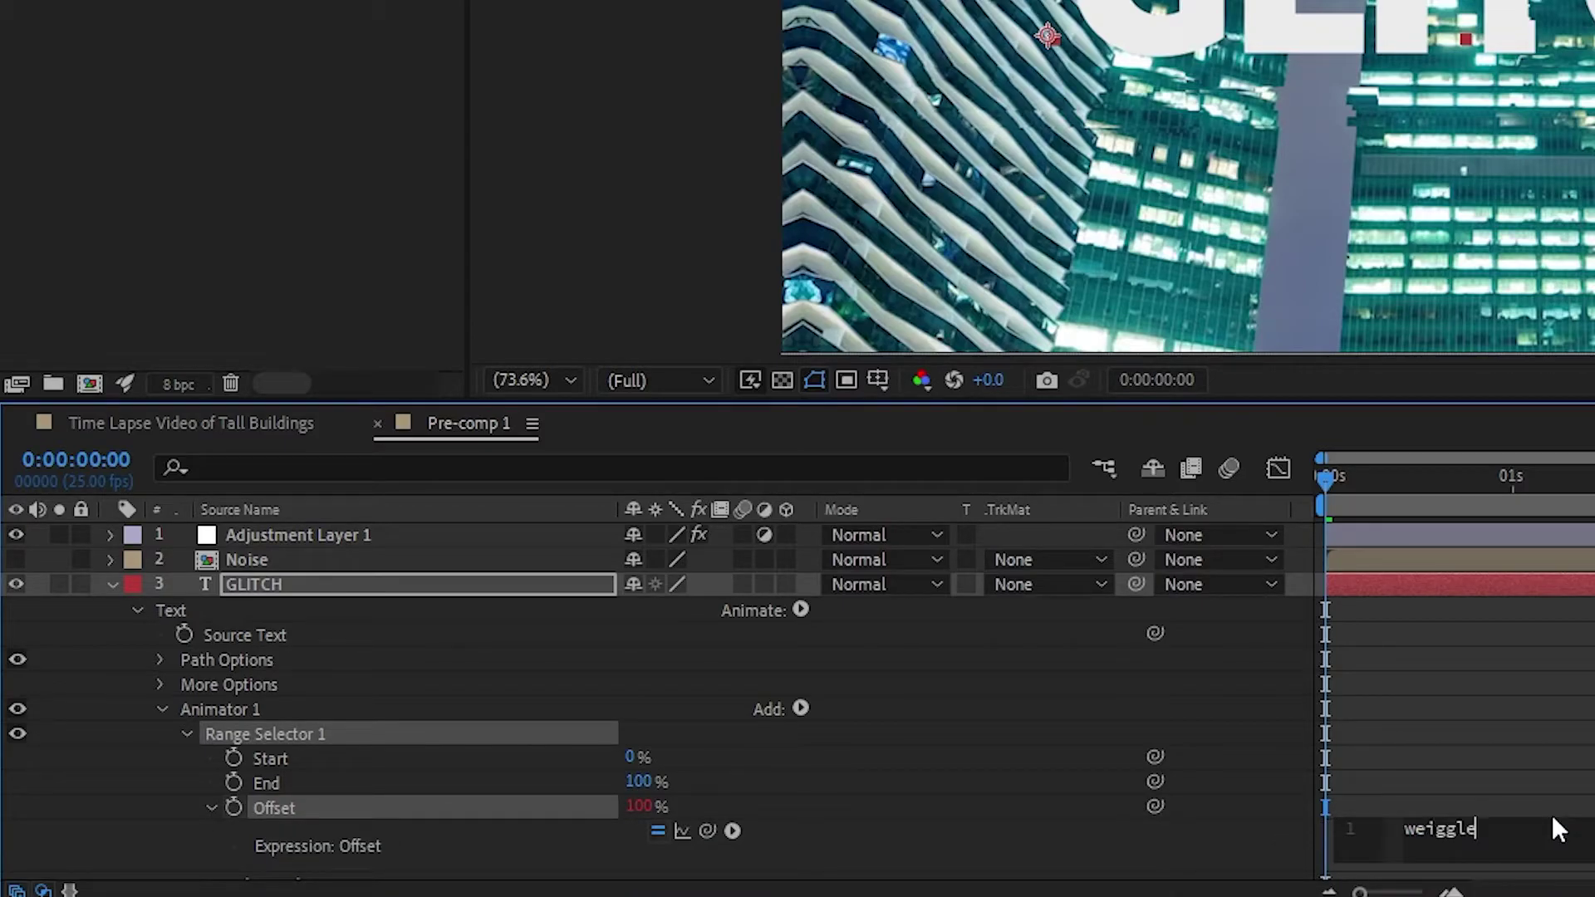
{"action": "key", "text": "BackSpace"}
{"action": "key", "text": "BackSpace"}
{"action": "key", "text": "BackSpace"}
{"action": "key", "text": "BackSpace"}
{"action": "key", "text": "BackSpace"}
{"action": "type", "text": "iggle"}
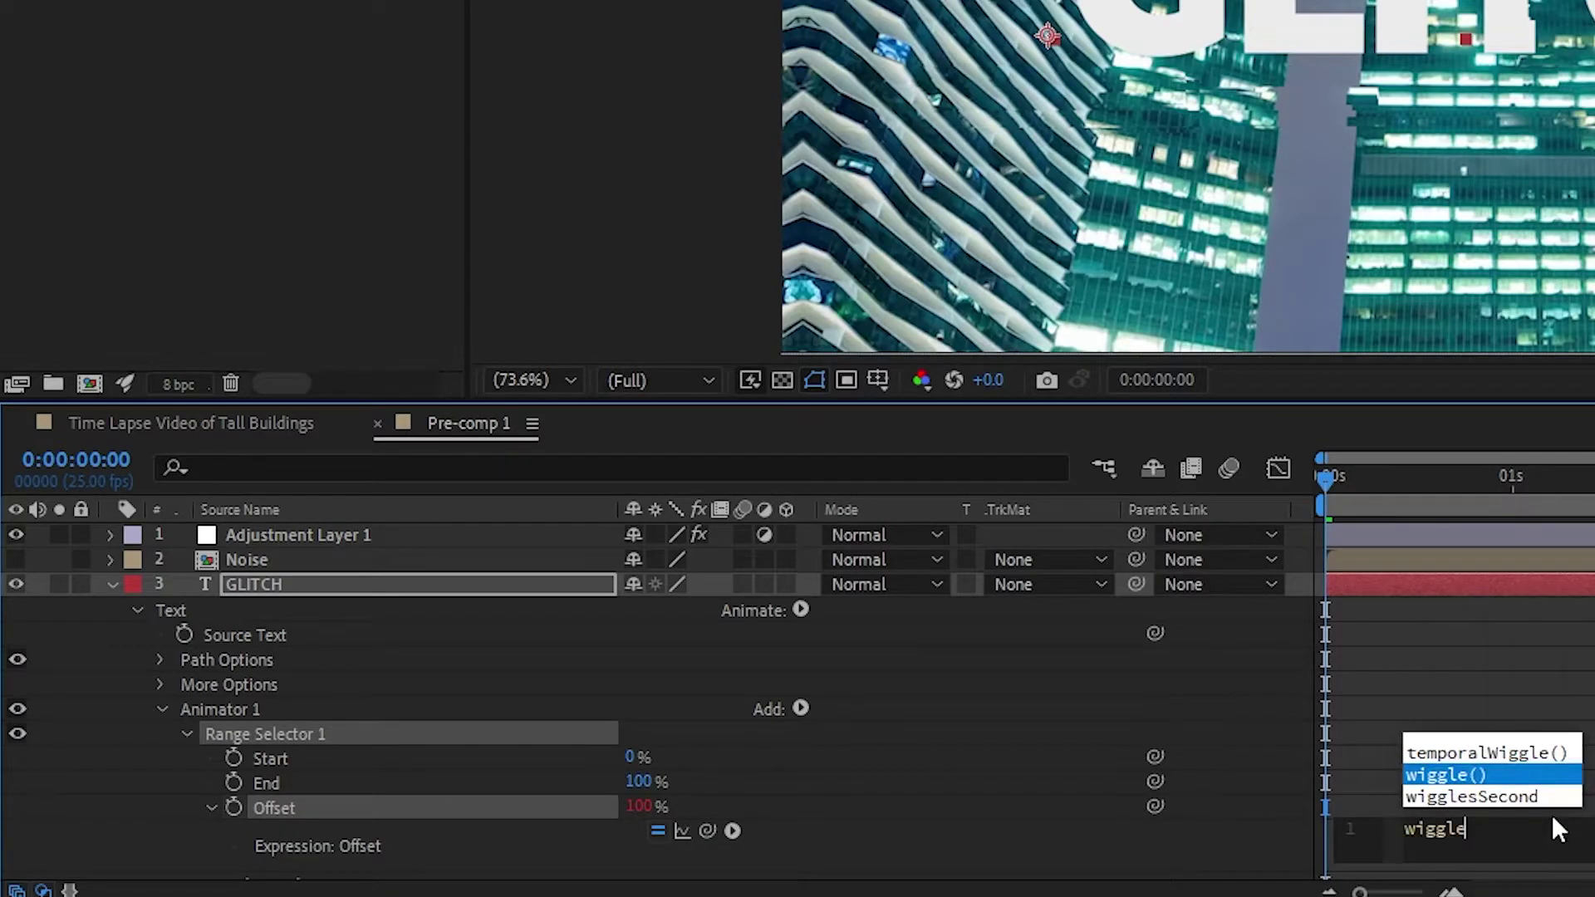
{"action": "key", "text": "Return"}
{"action": "type", "text": "5,200"}
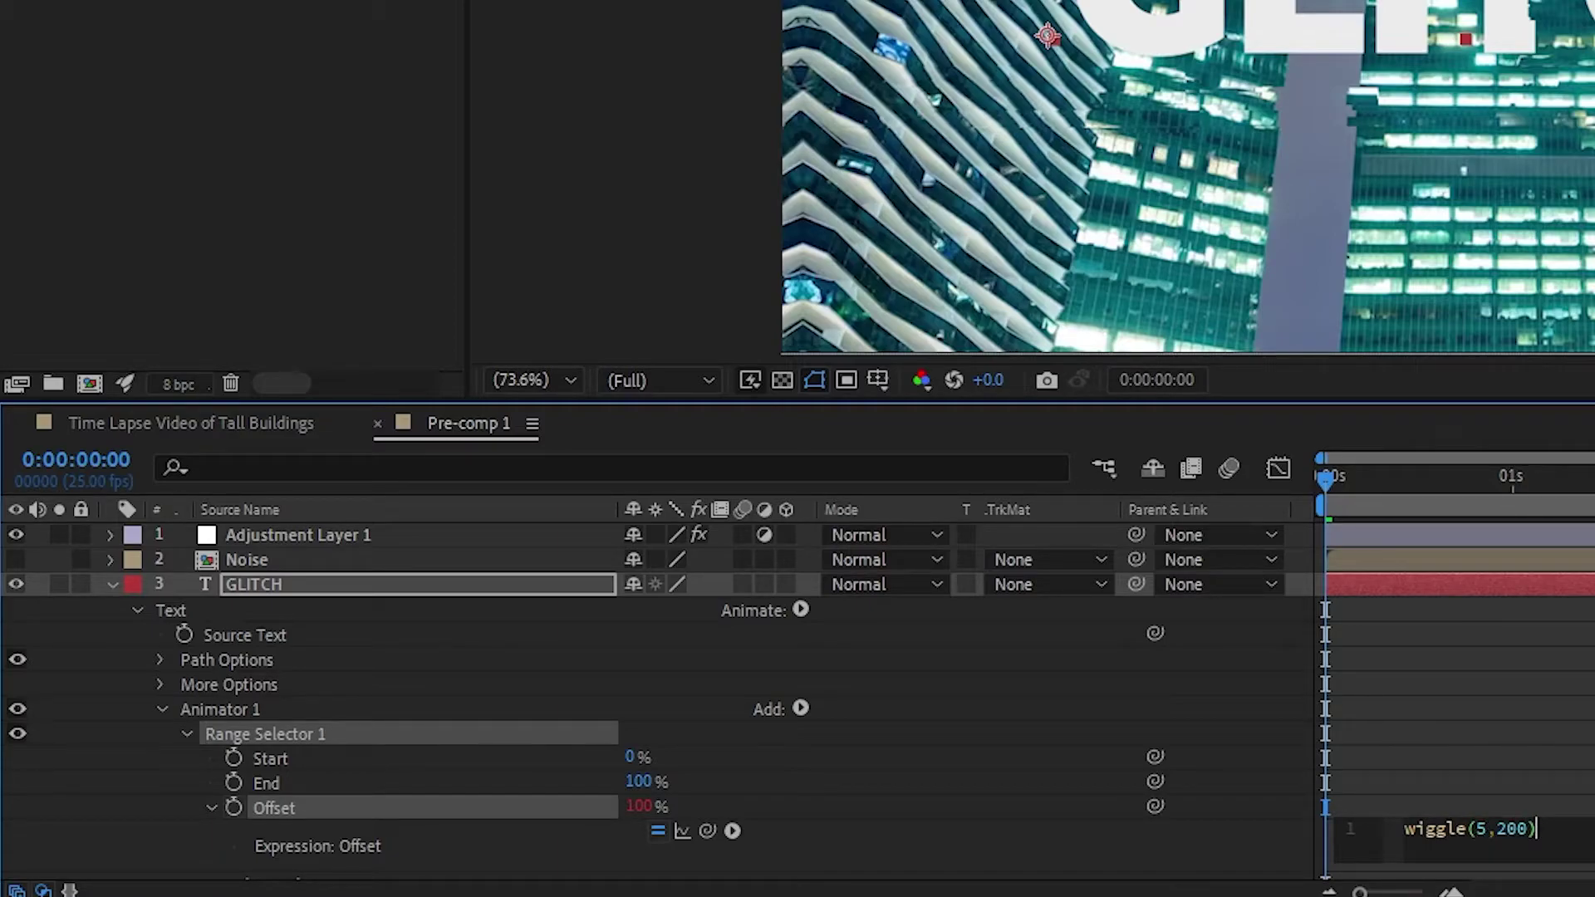
{"action": "left_click", "coordinate": [1344, 475]}
{"action": "key", "text": "space"}
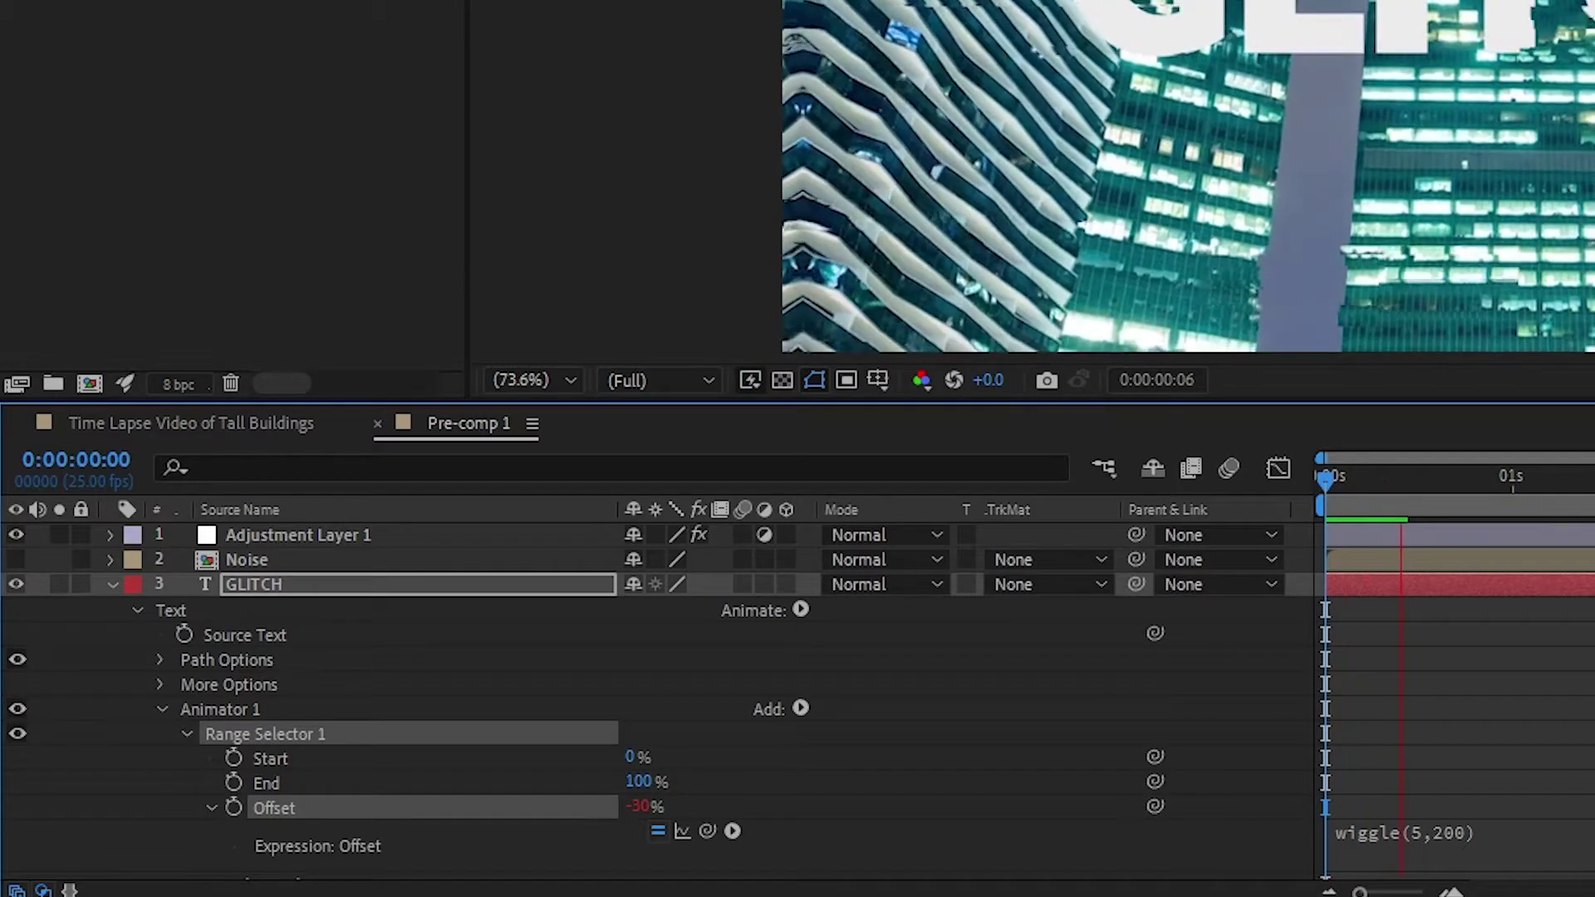